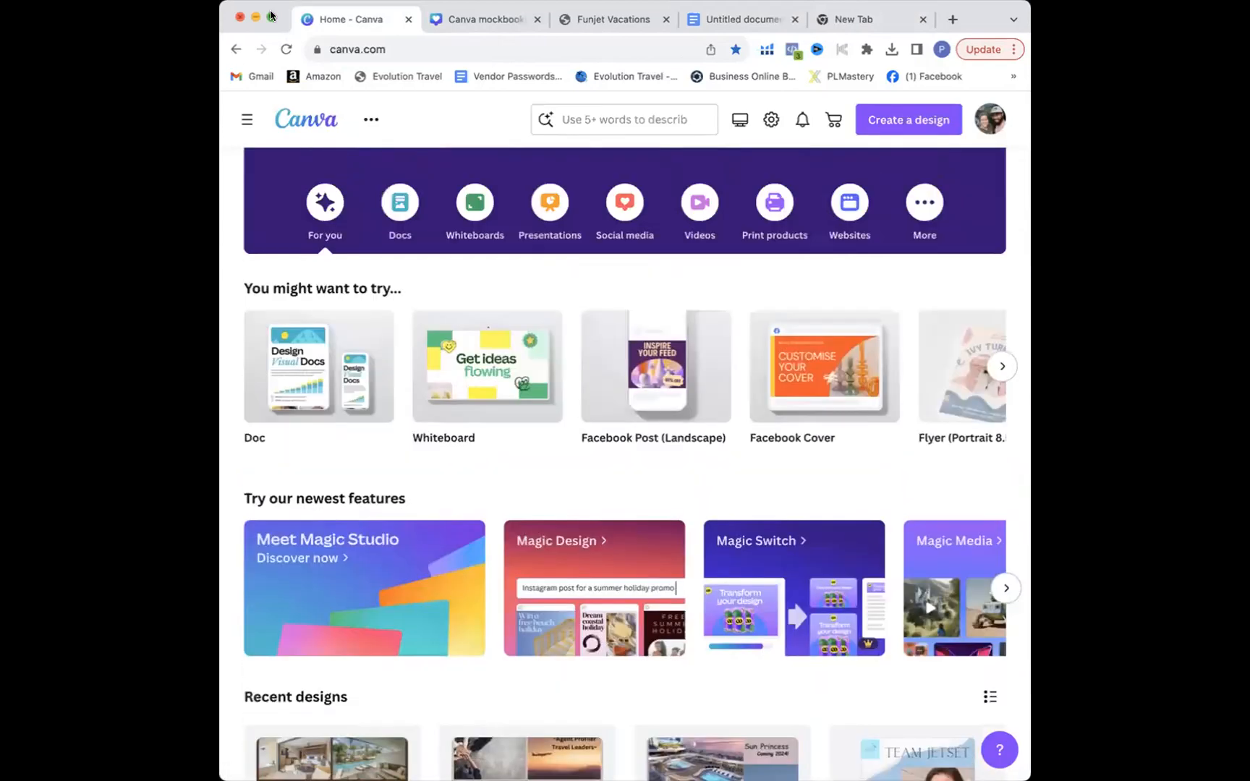
Step: Expand the browser window to full screen and look over the home page's design types and recent designs
click(271, 17)
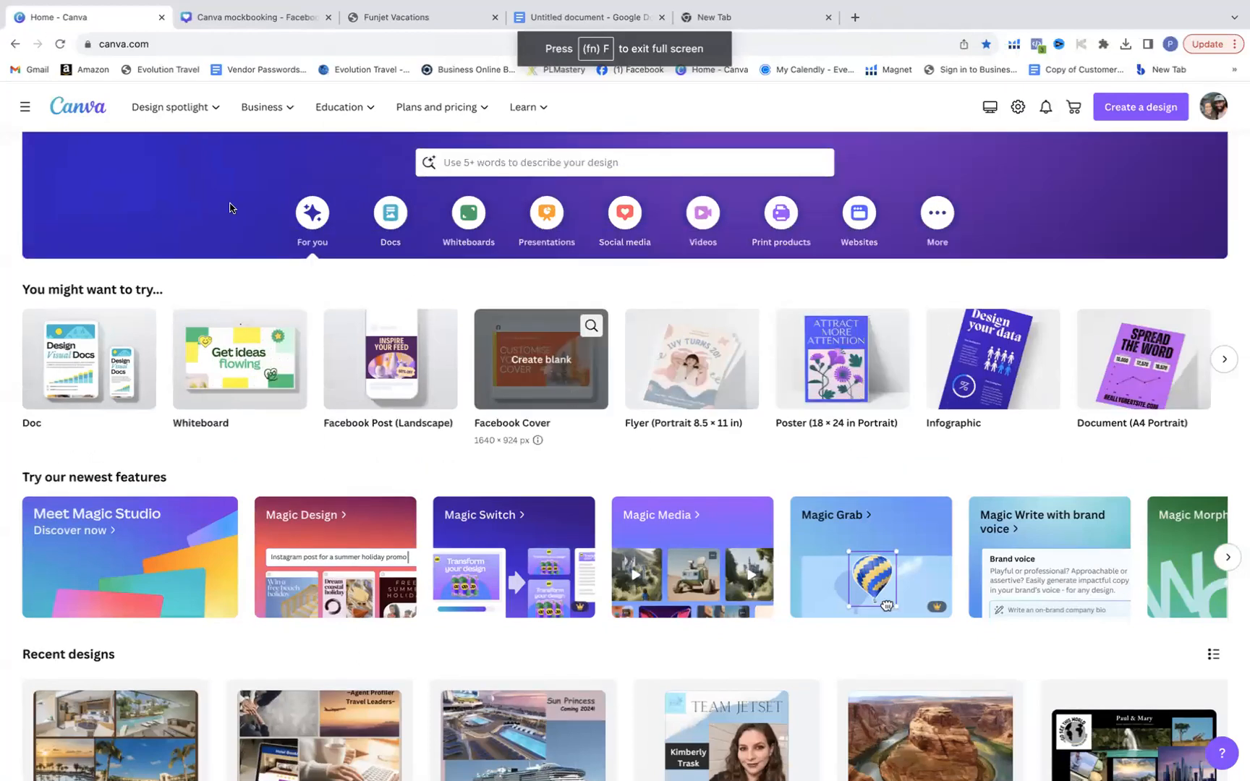
scroll(230, 207, up, 2)
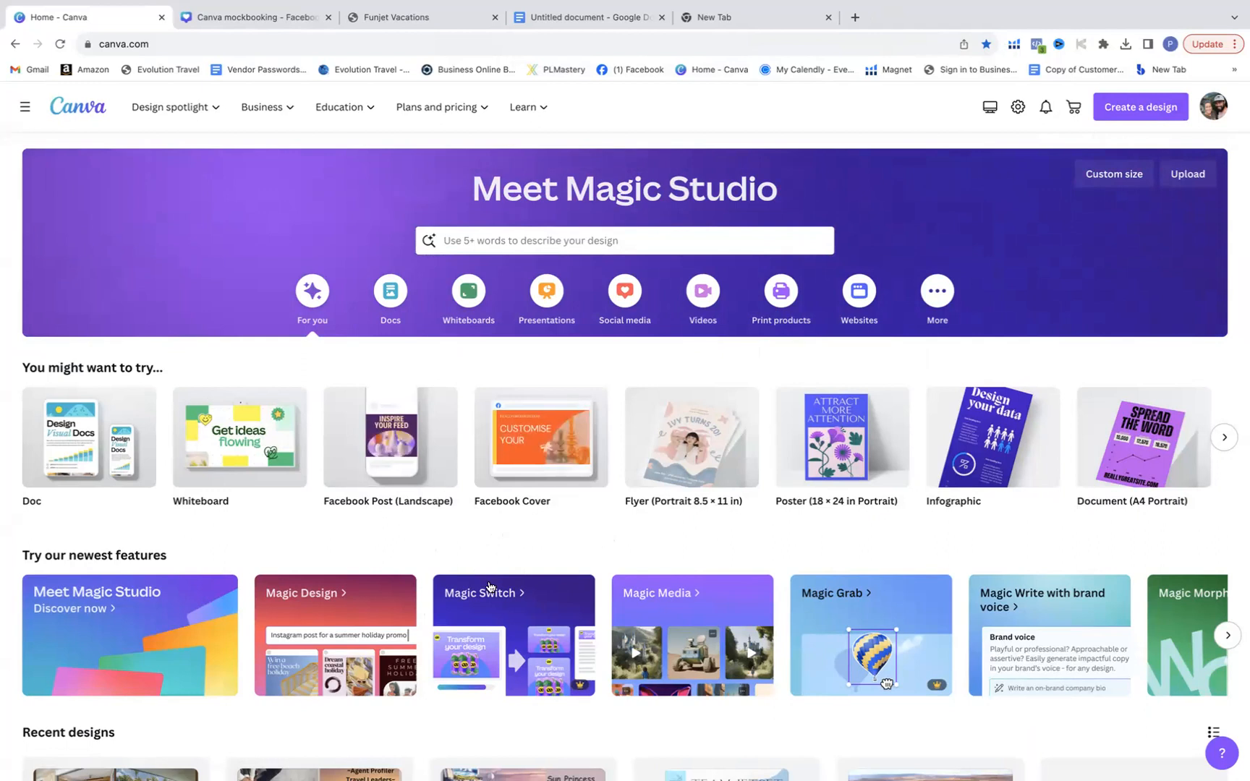
scroll(489, 587, down, 2)
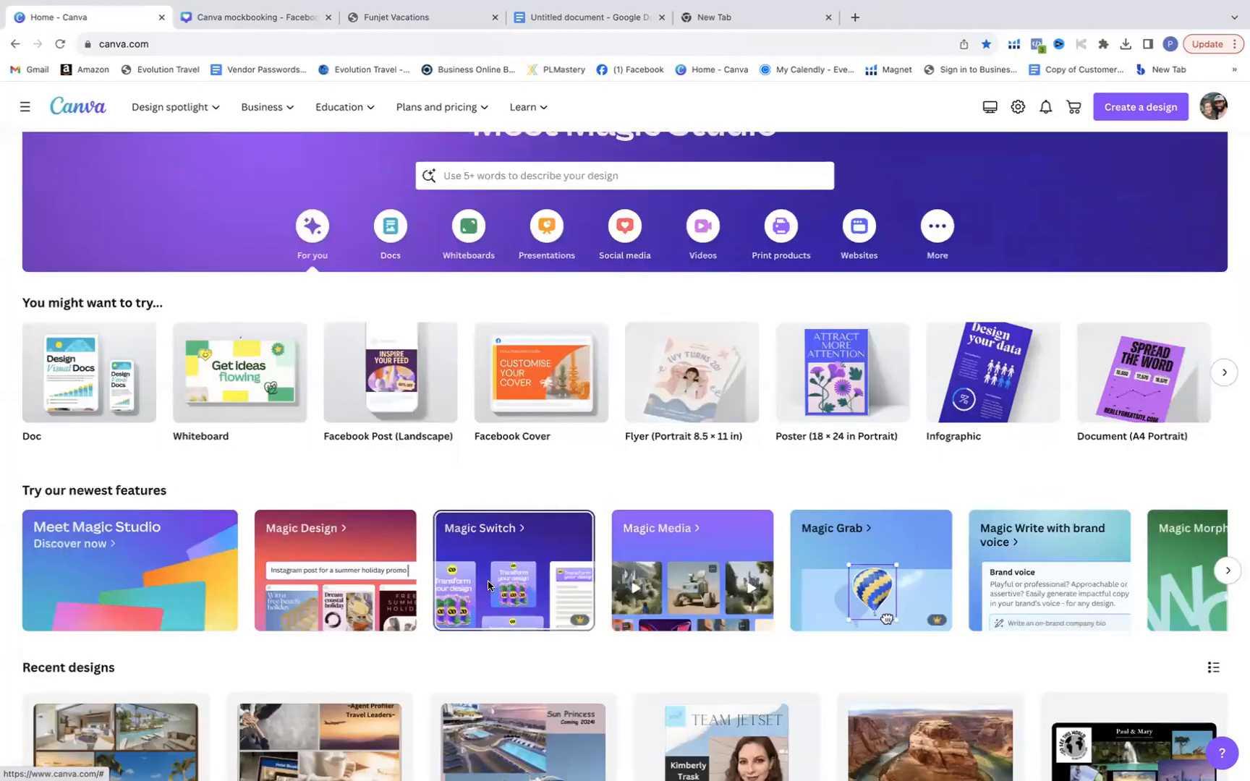
scroll(488, 586, down, 3)
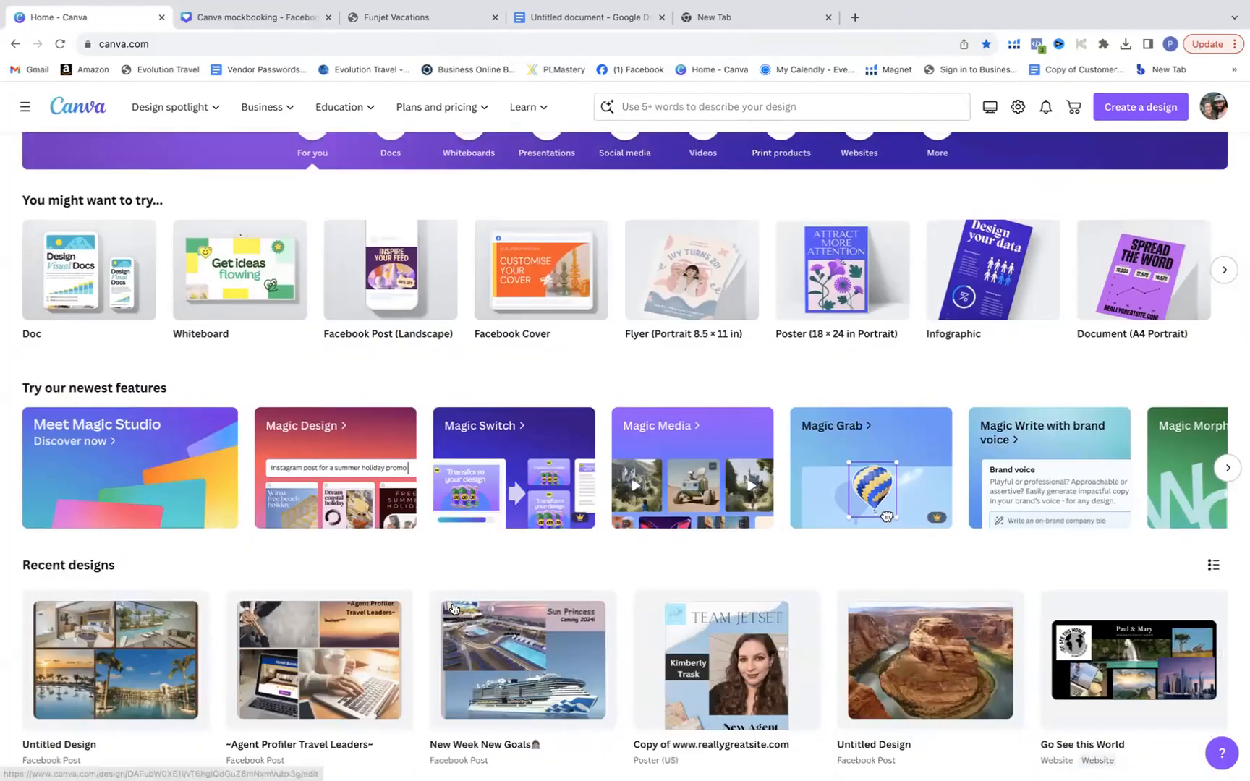
scroll(427, 518, up, 5)
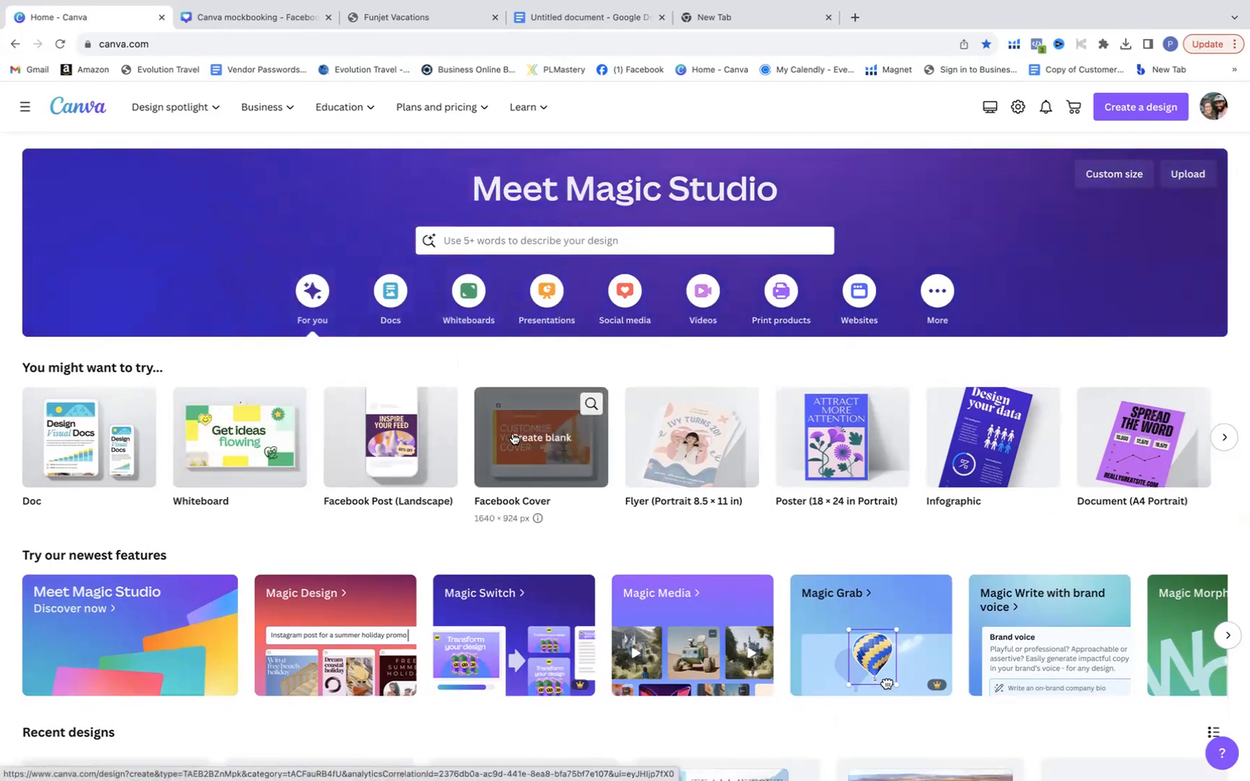
Step: Search the templates for "Facebook posts" and create a blank Facebook Post design
click(491, 240)
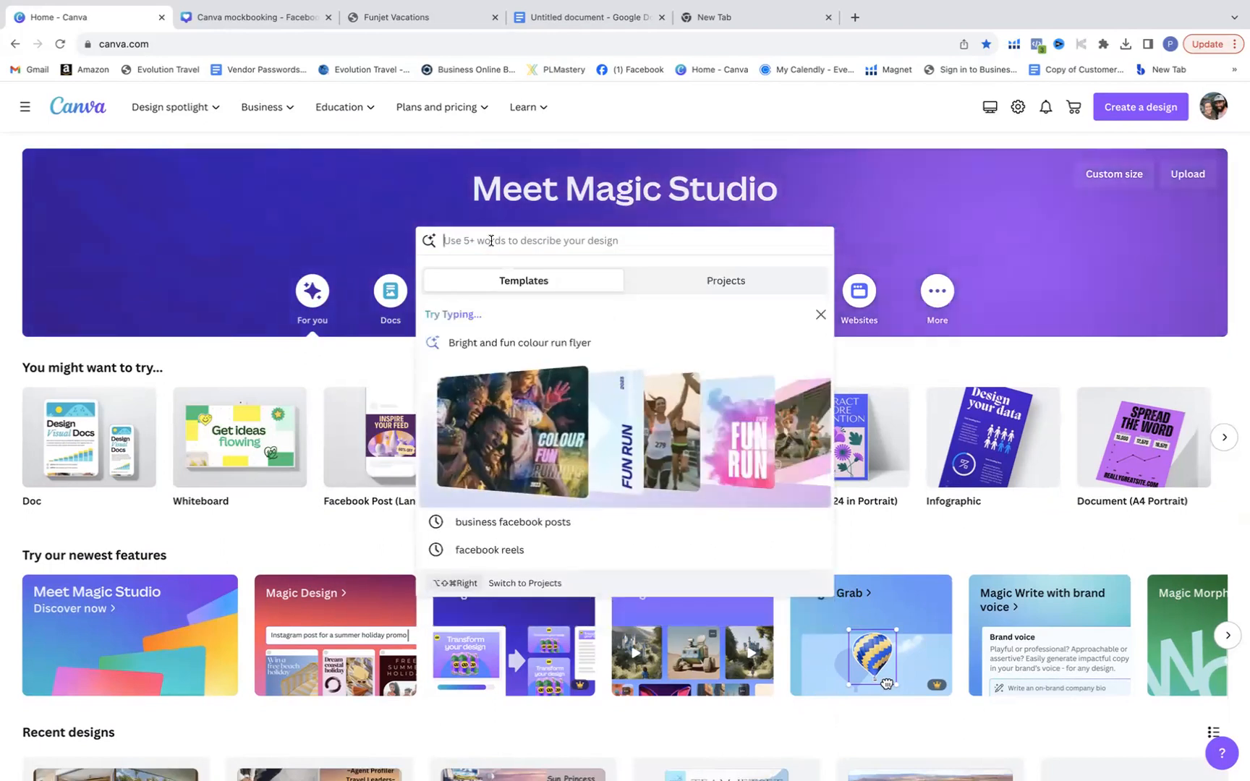
text(Facebook)
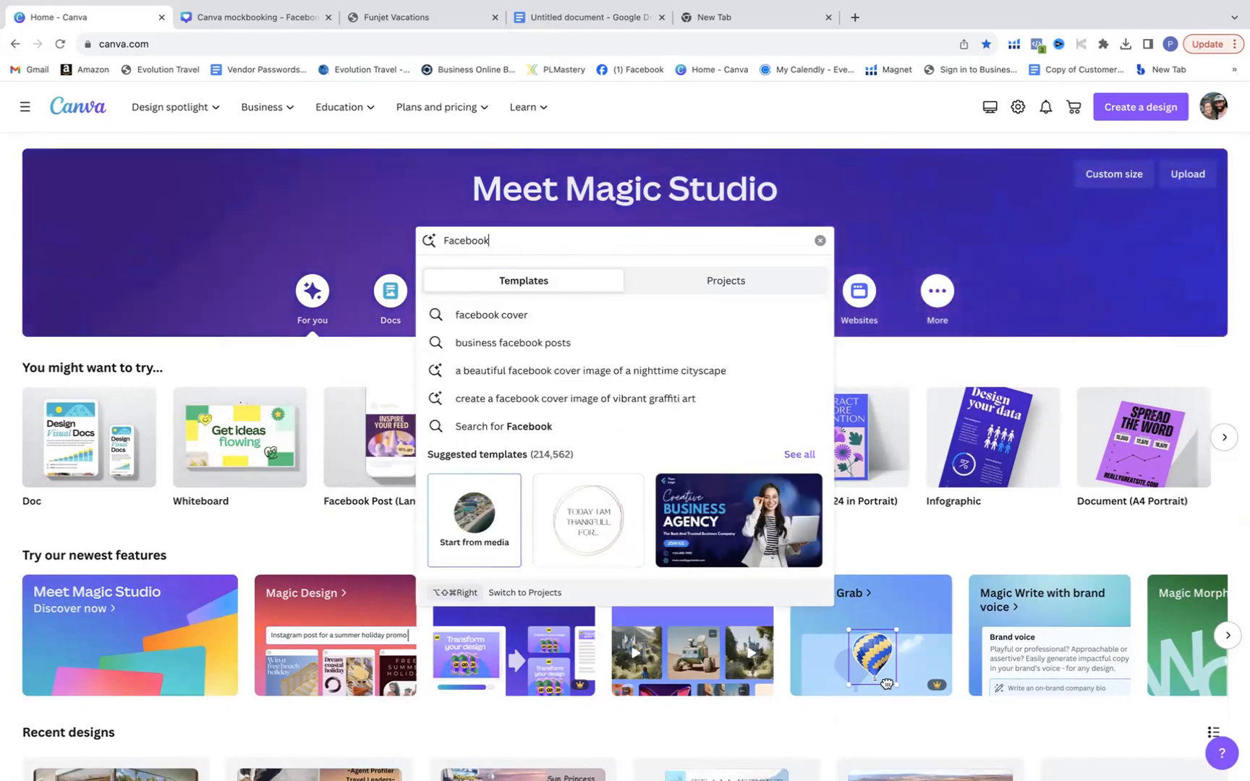
text(posts)
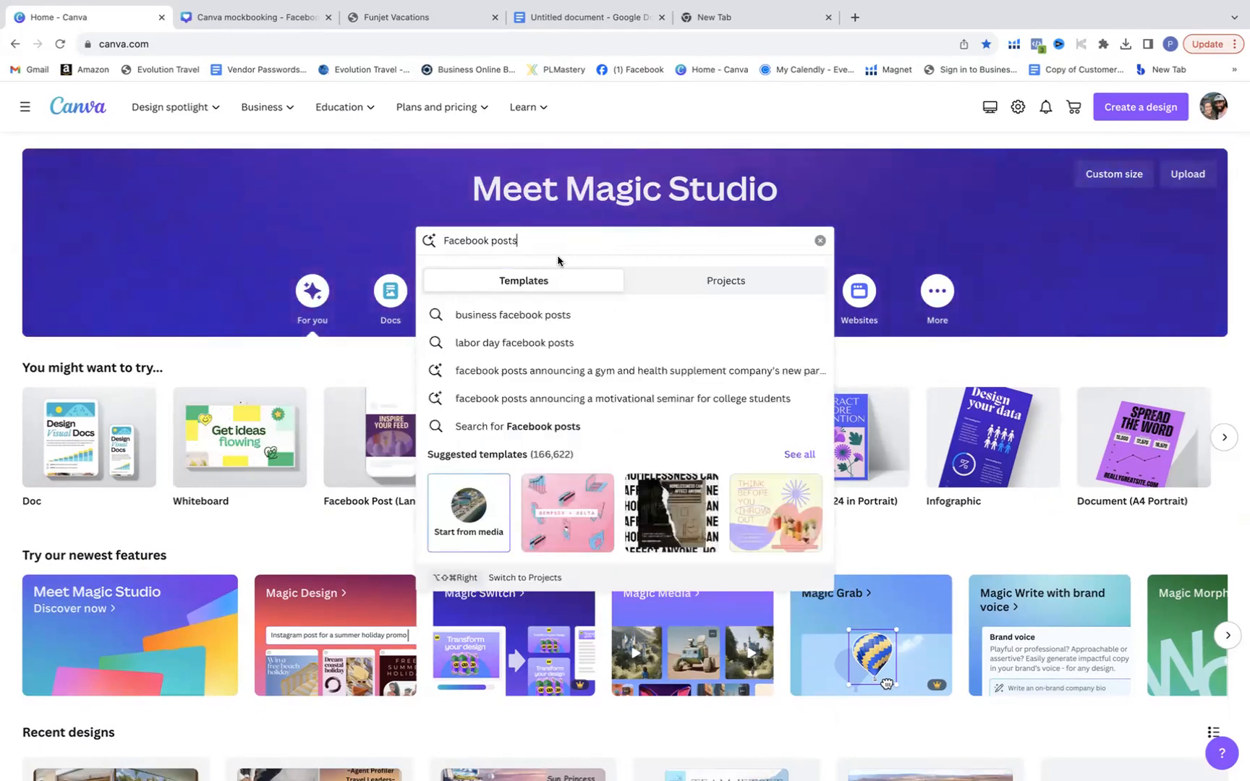
key(Return)
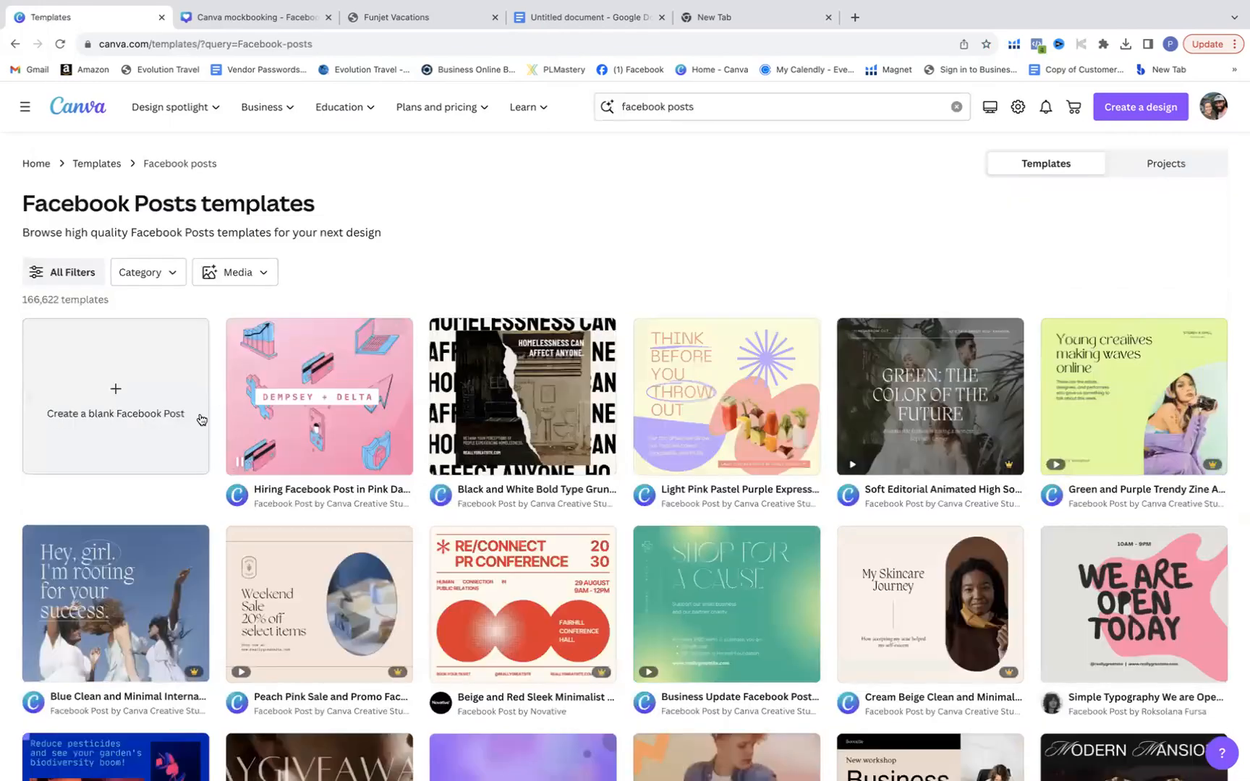
click(108, 400)
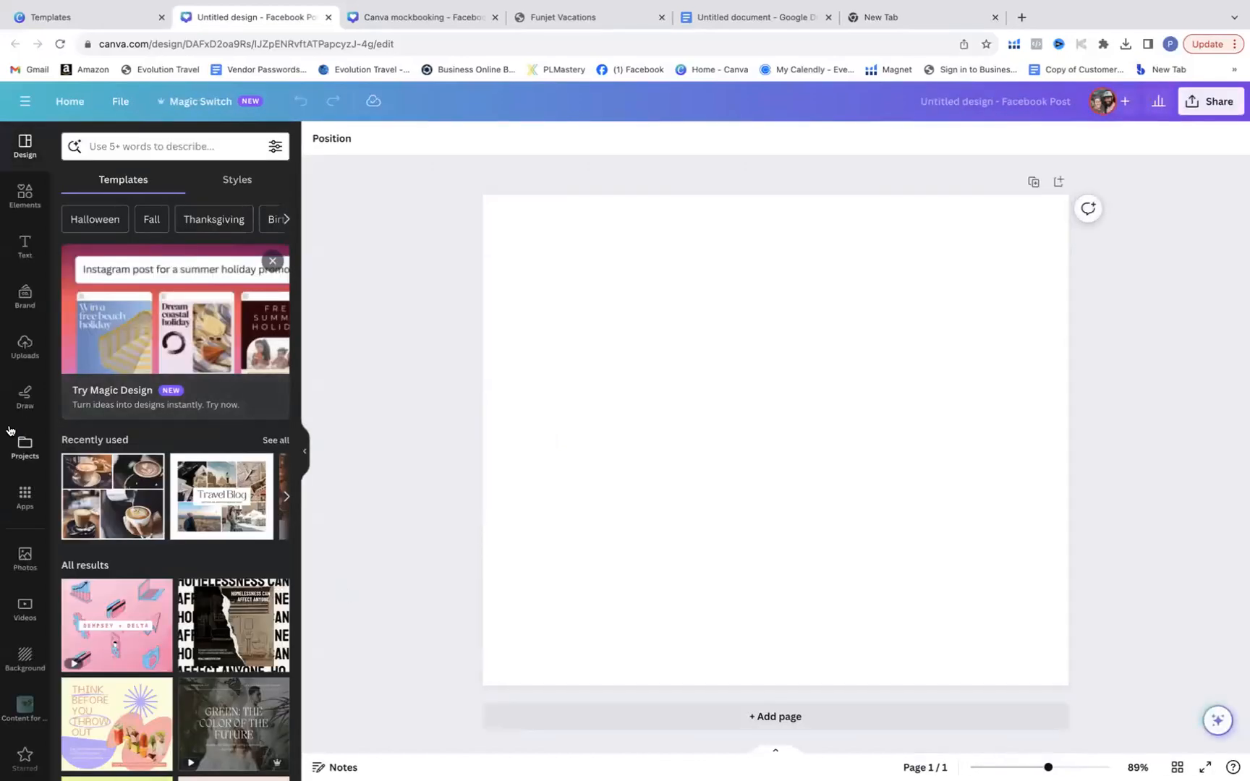
Step: Search the photo library for "travel booking" using the recent search
click(25, 561)
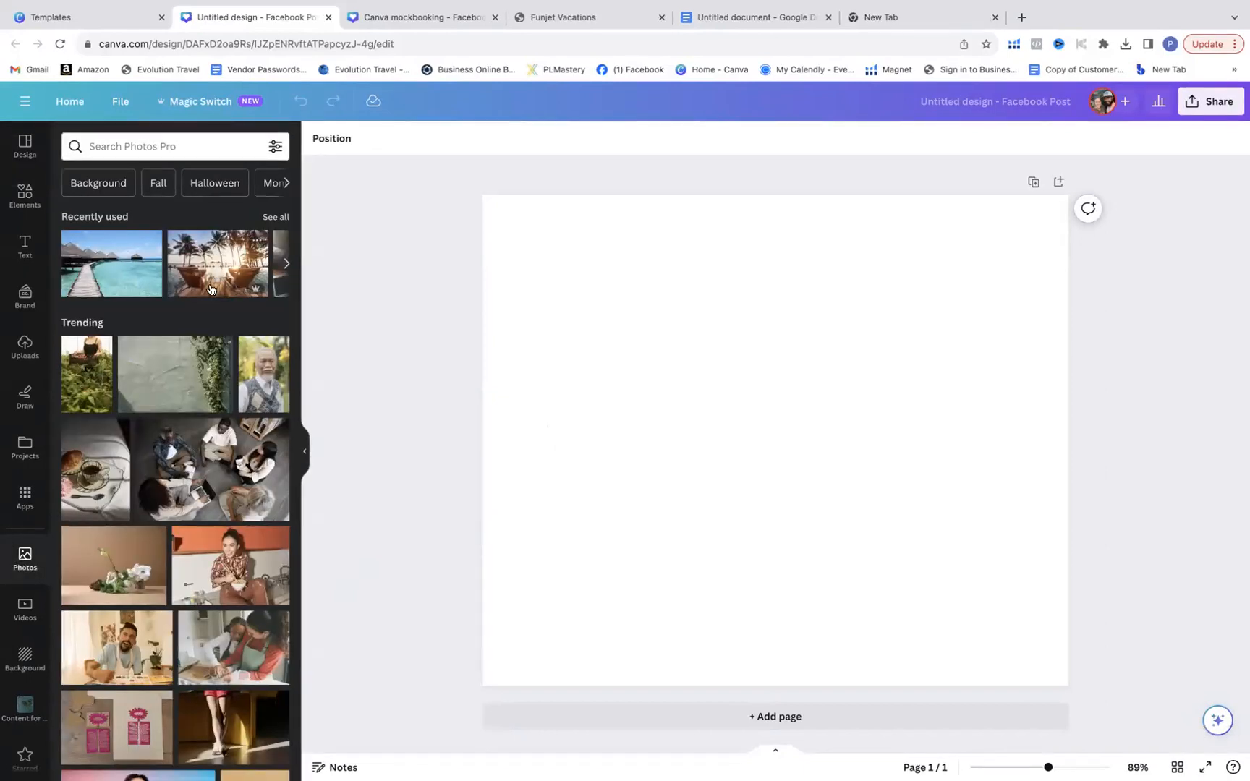
click(170, 147)
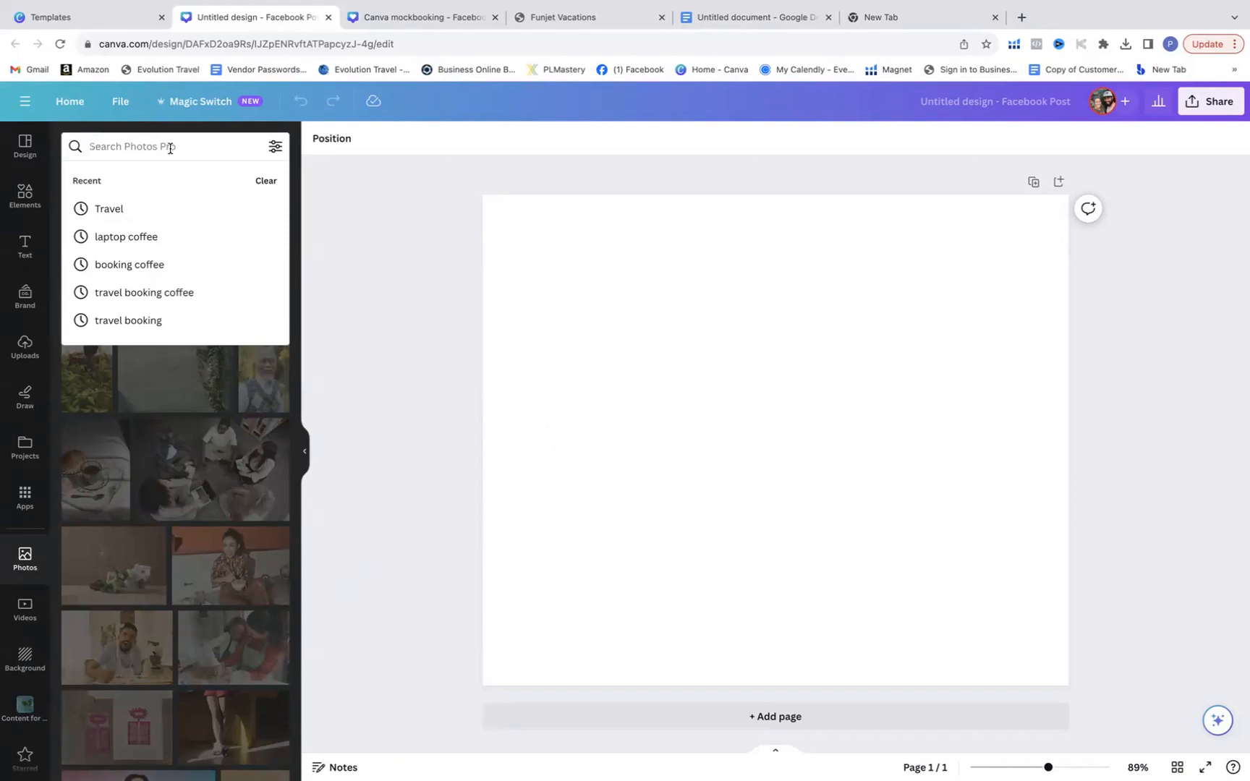
click(156, 331)
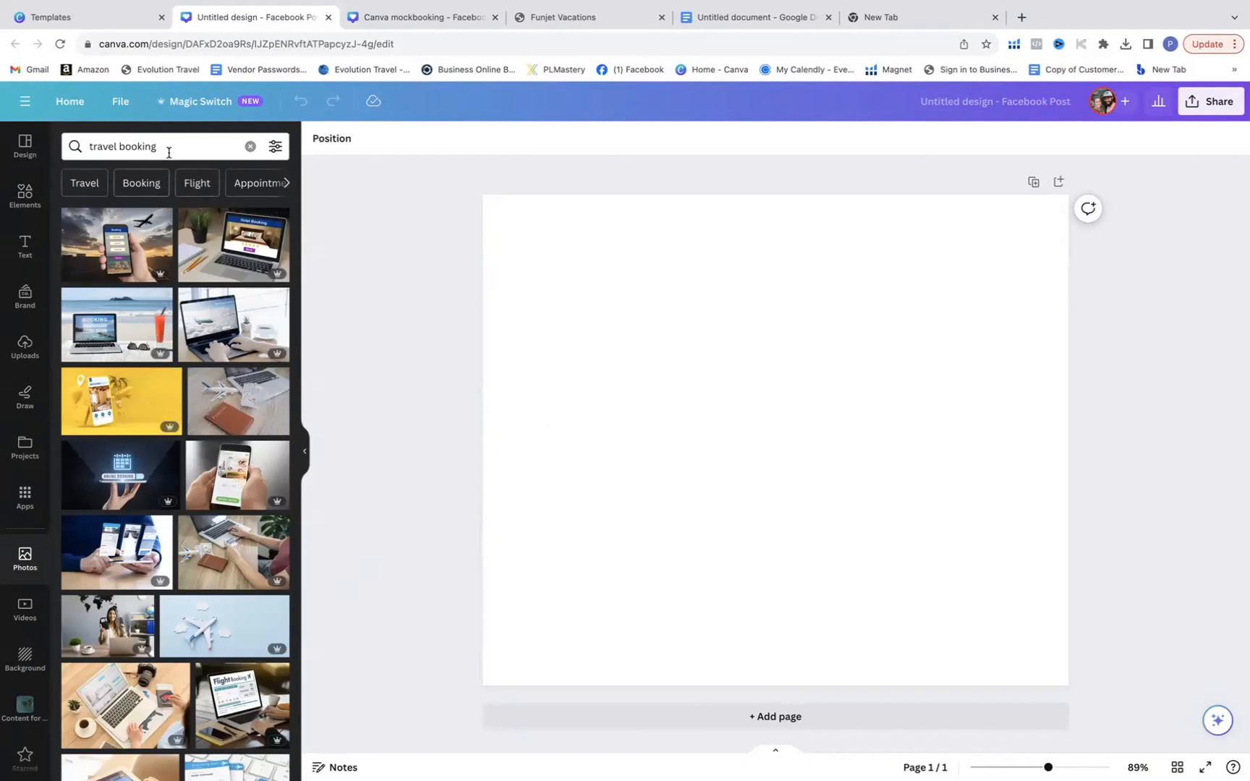
Step: Replace the photo search with "Bahamas" and look through the resulting pictures
click(250, 147)
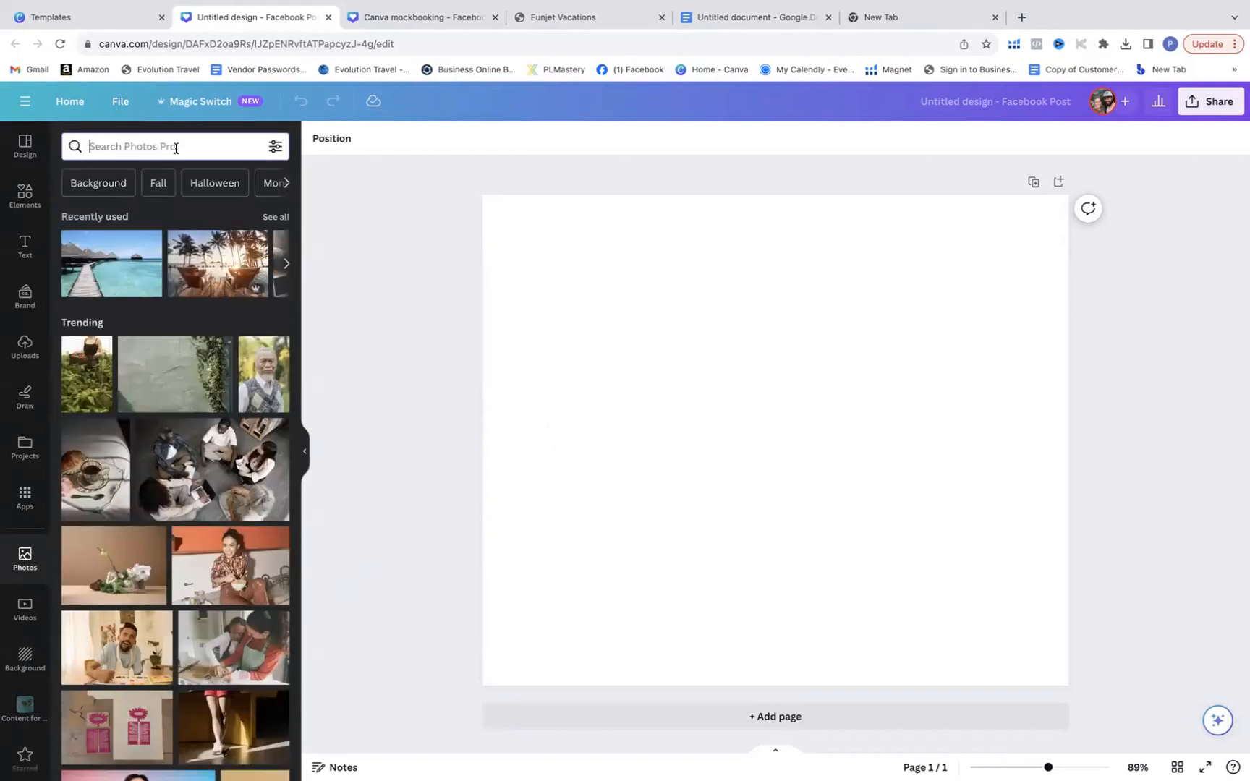
text(Bahamas)
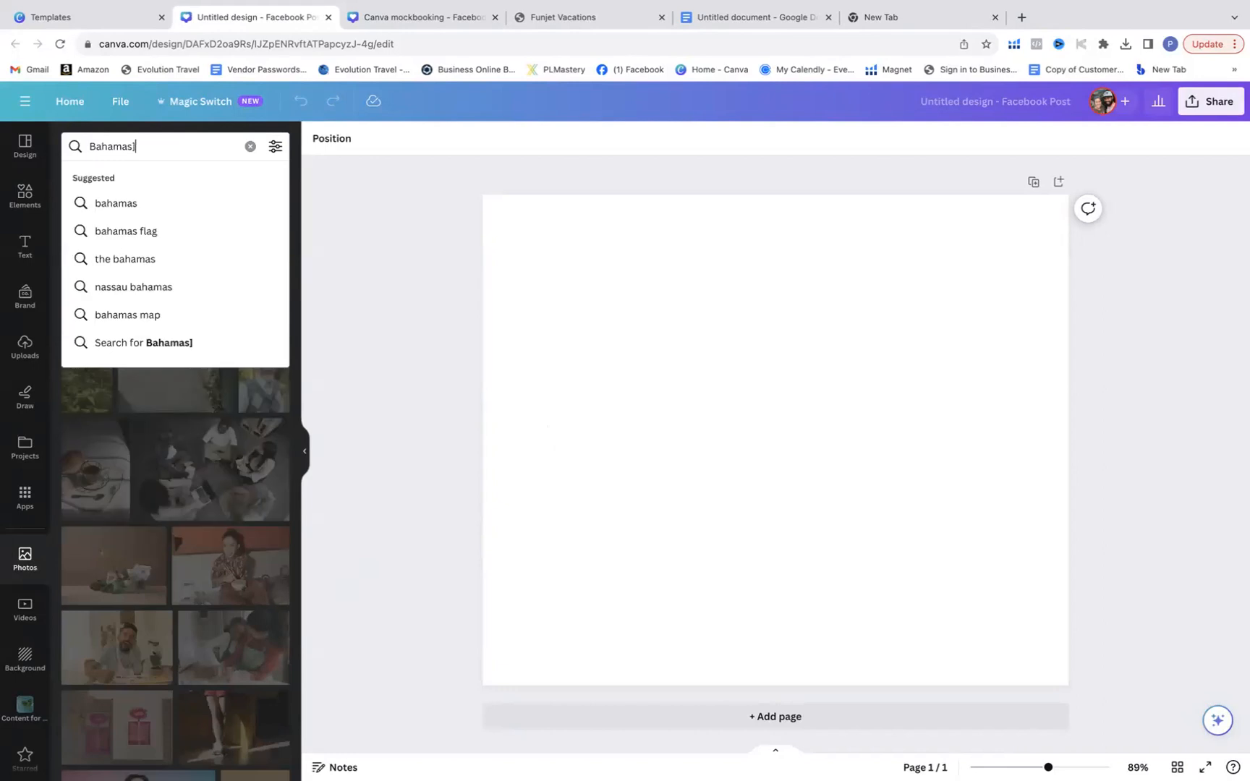
key(Return)
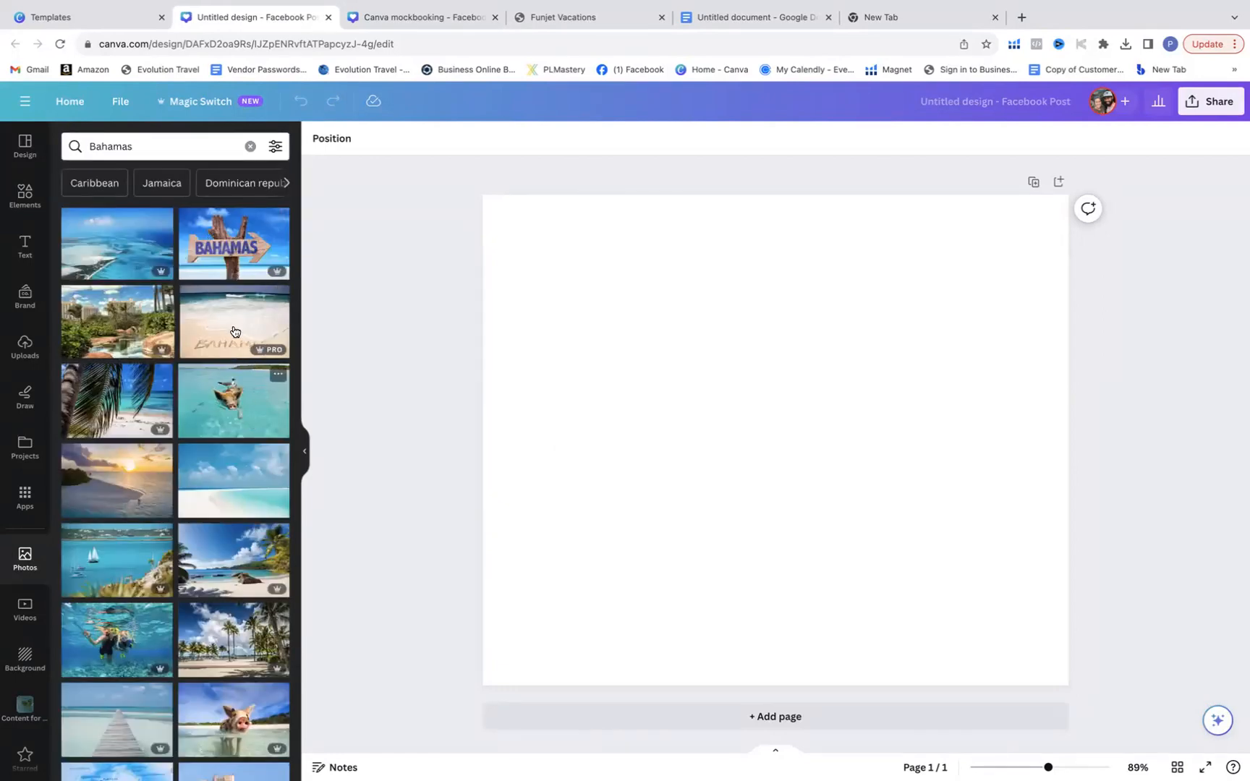
scroll(189, 271, down, 6)
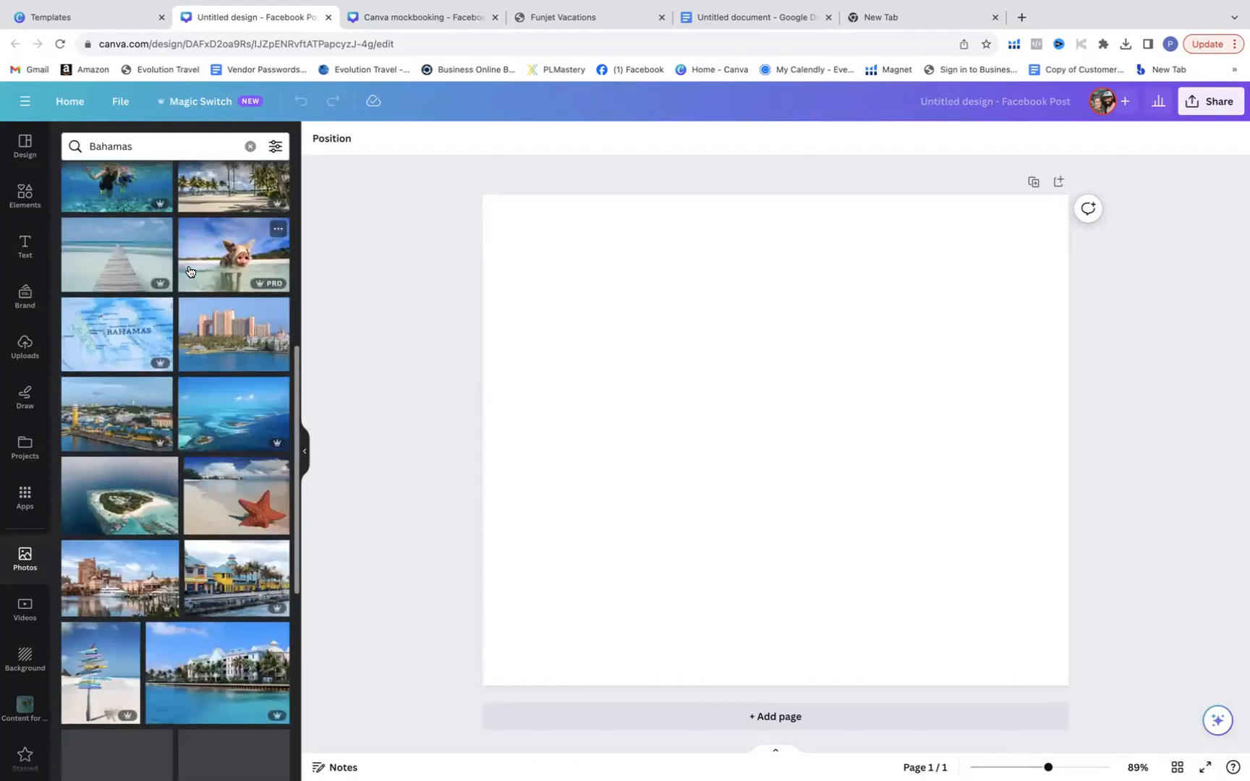
scroll(217, 434, up, 6)
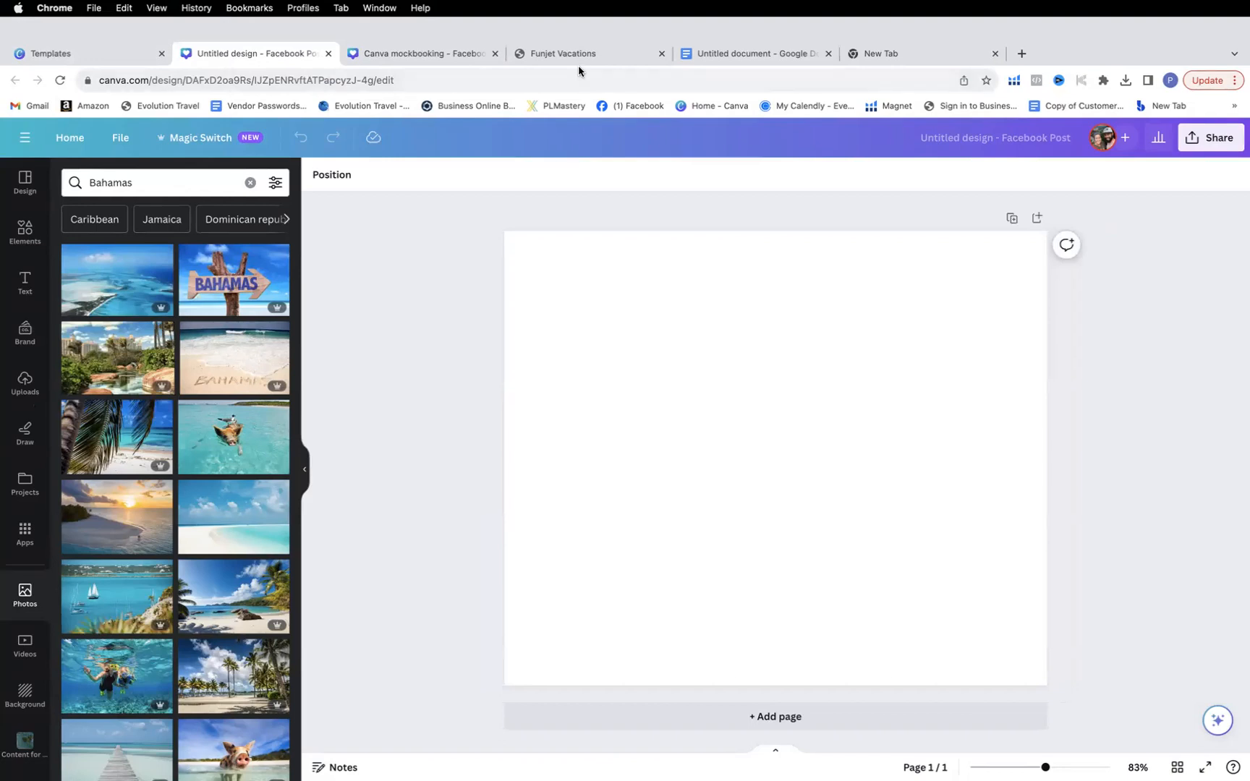
Step: Switch to the Funjet Vacations site and set the Book Now departure city to Nashville, TN (BNA)
click(582, 56)
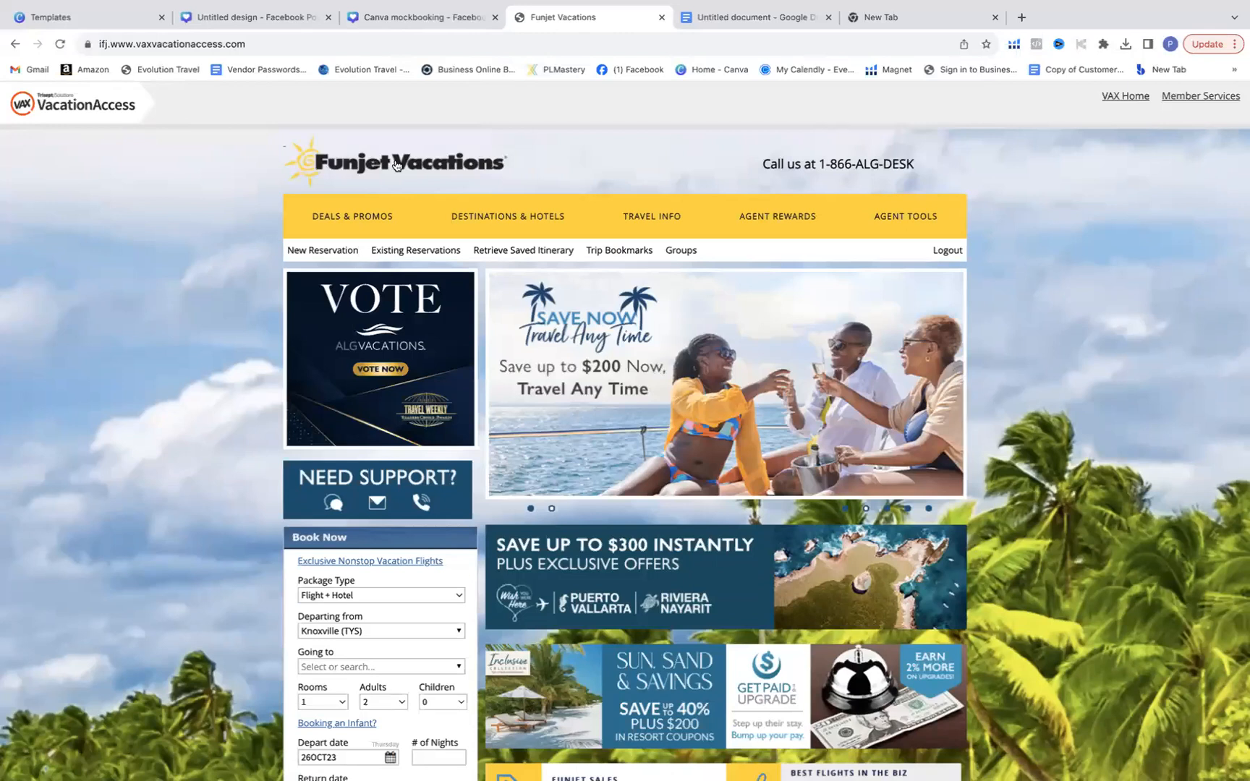
scroll(399, 326, down, 3)
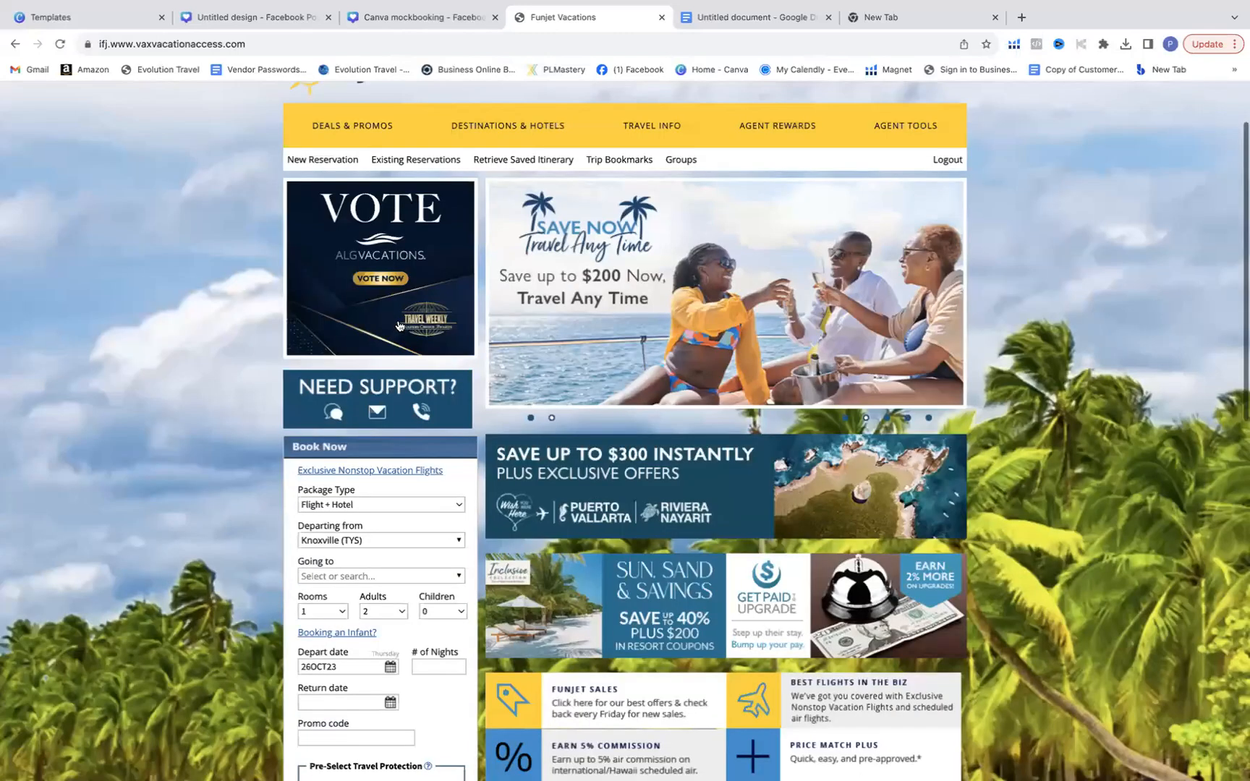
scroll(399, 326, down, 4)
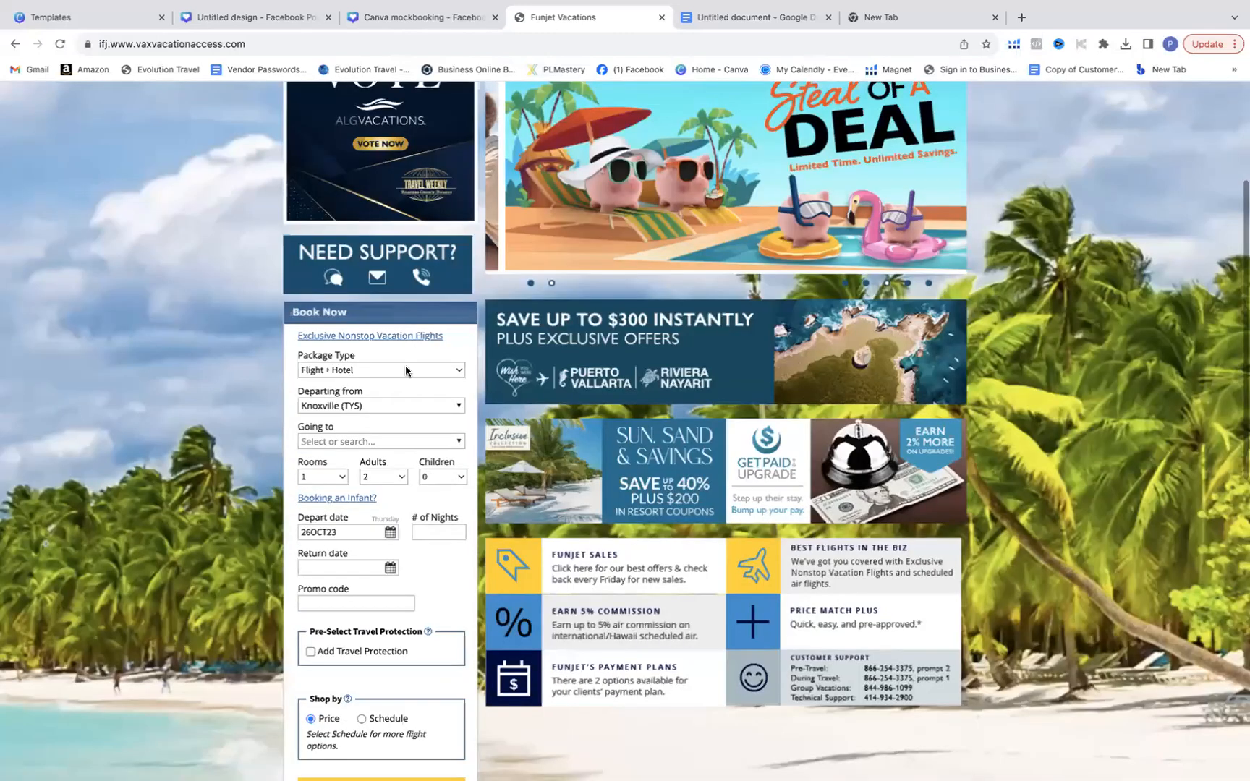
scroll(406, 370, up, 5)
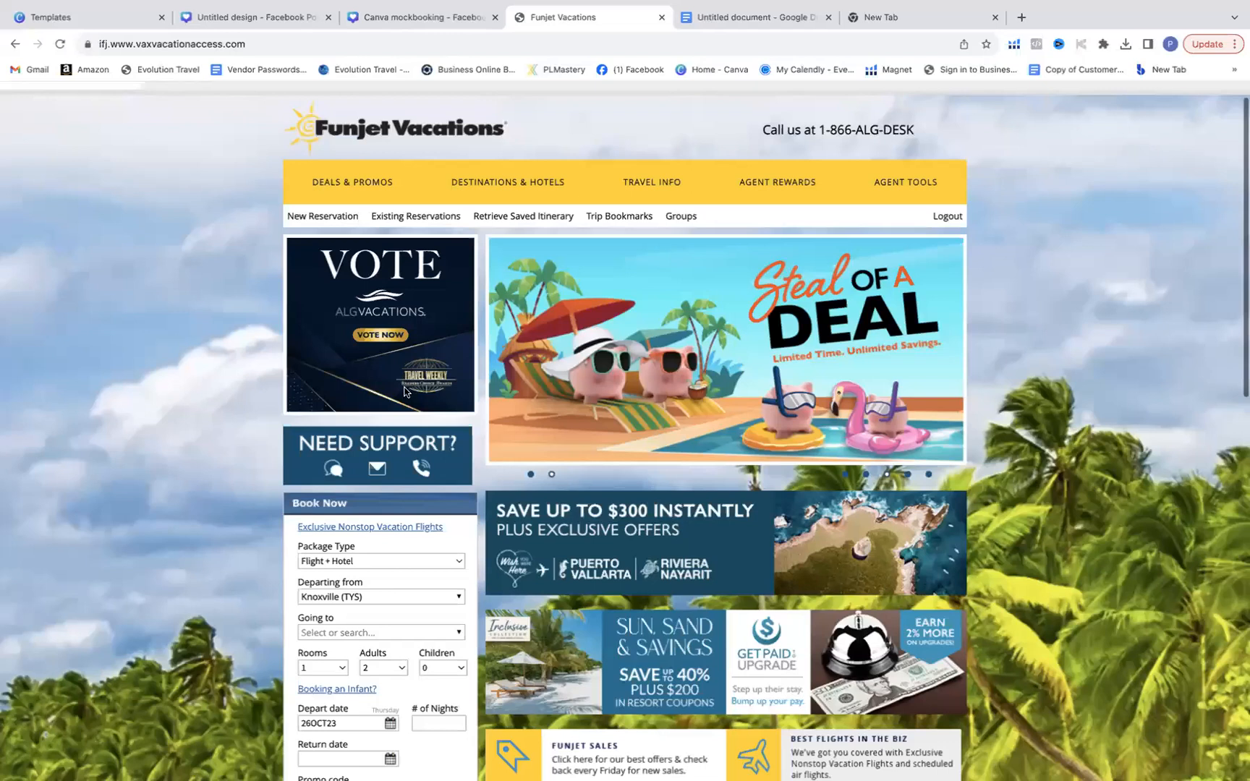
scroll(406, 391, down, 5)
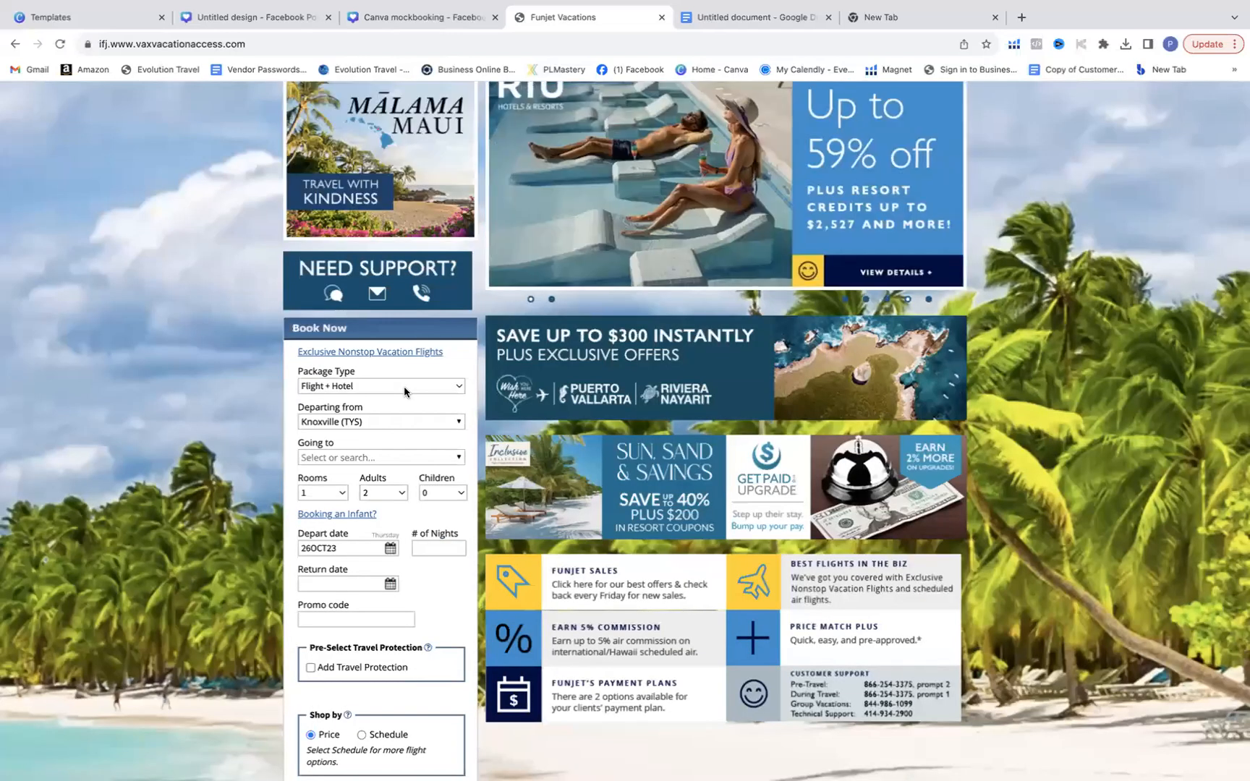
scroll(406, 391, down, 1)
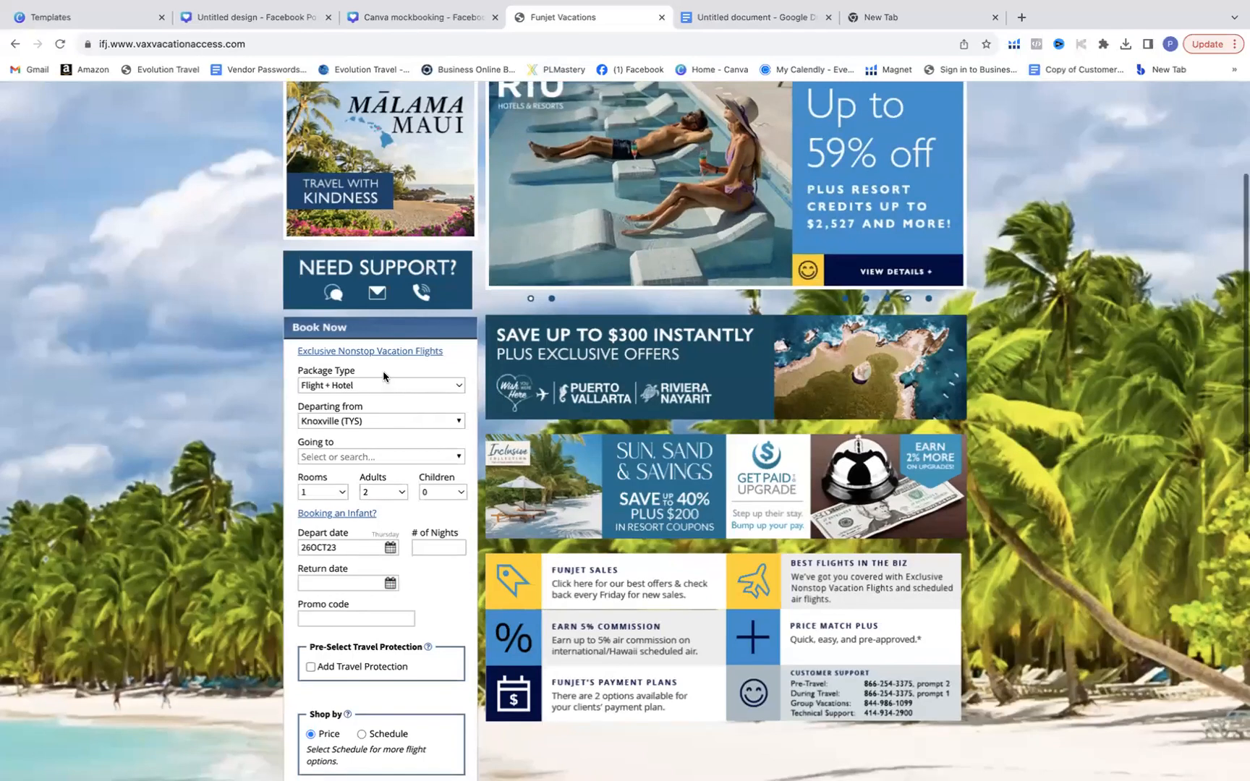
scroll(384, 376, down, 1)
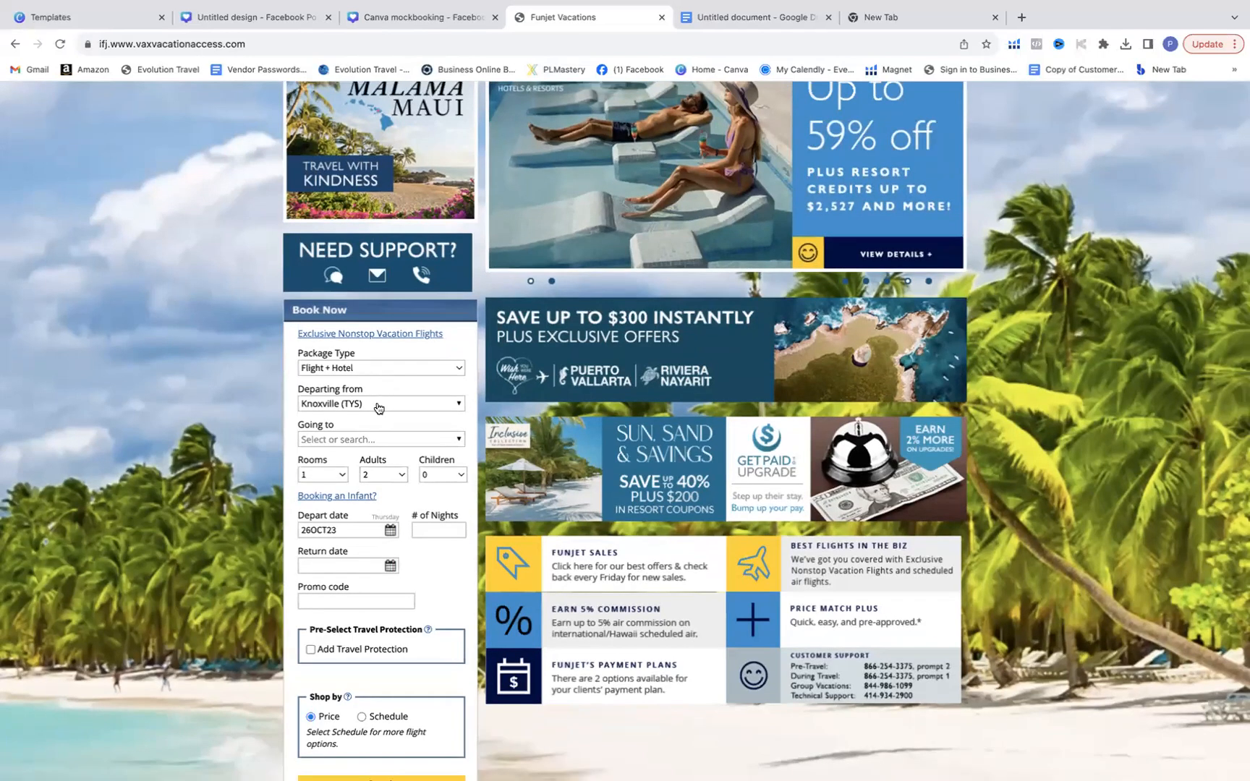
click(377, 405)
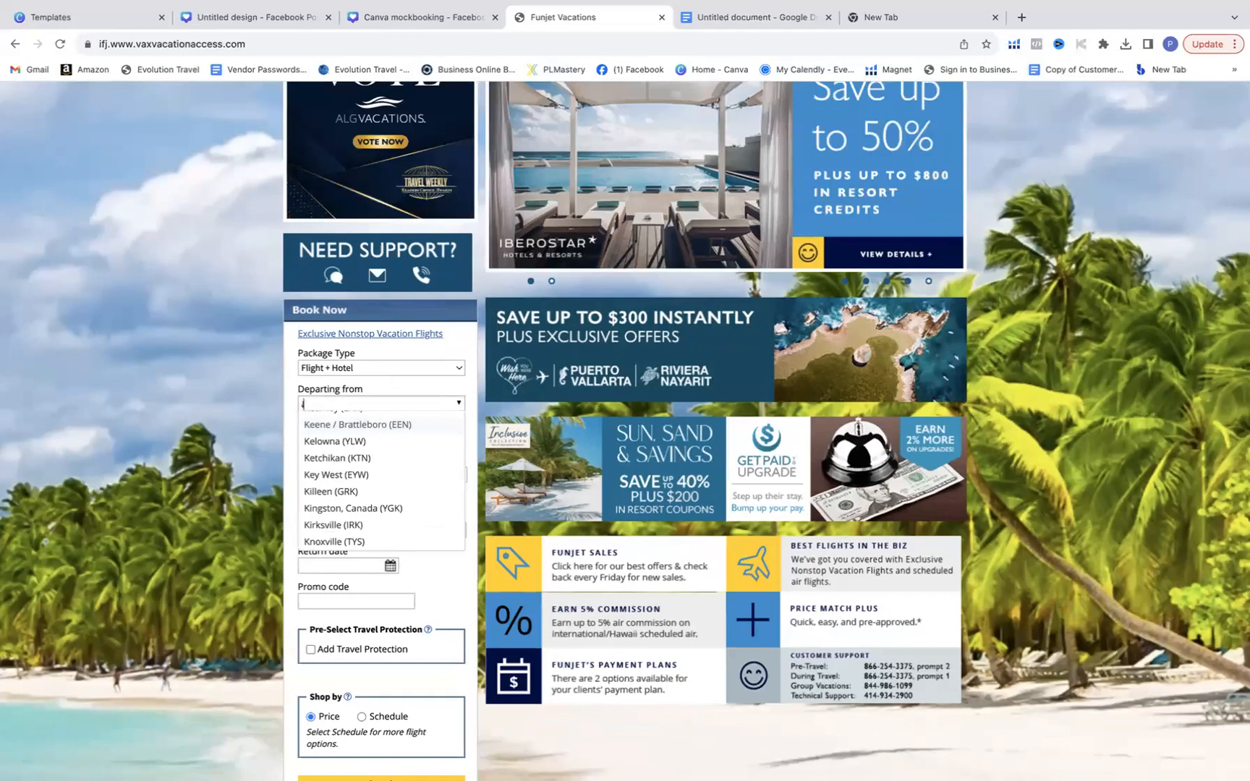
text(na)
click(379, 420)
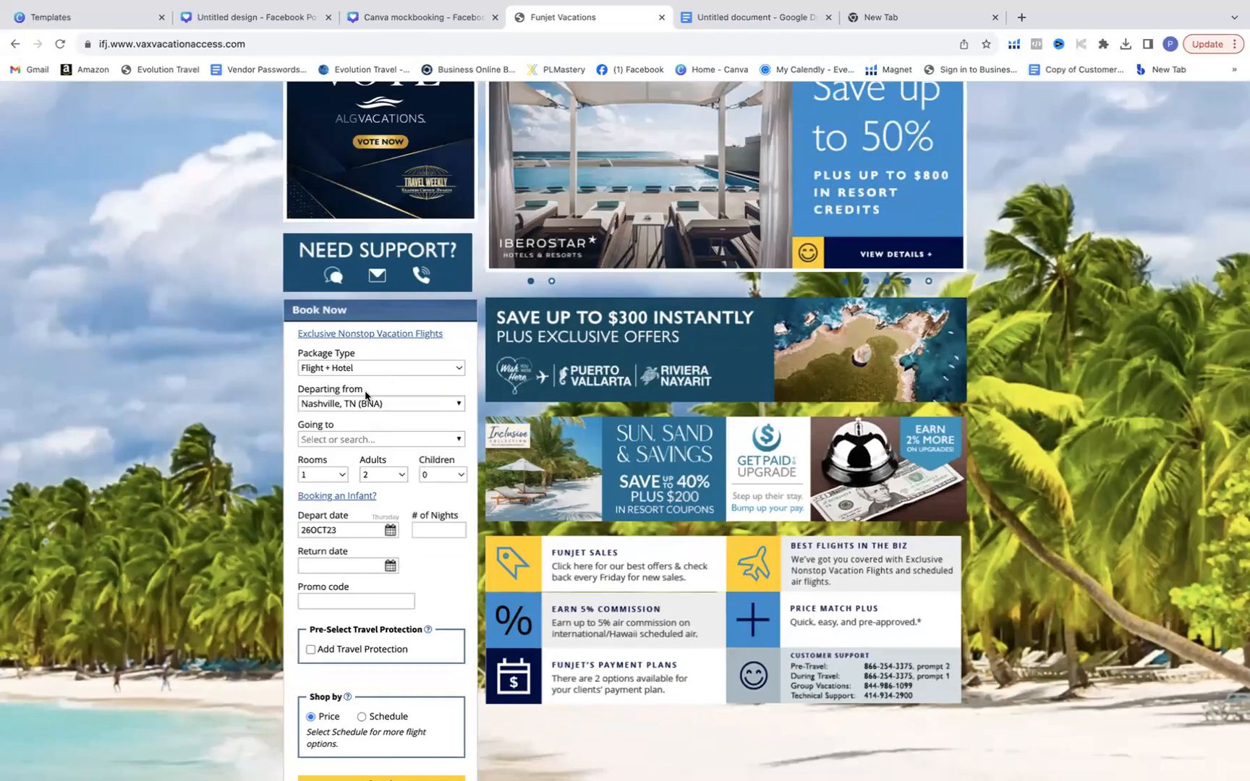
Step: Set the trip's destination to Cancun - Cancun AND Riviera Maya (CUN)
click(356, 440)
text(Canc)
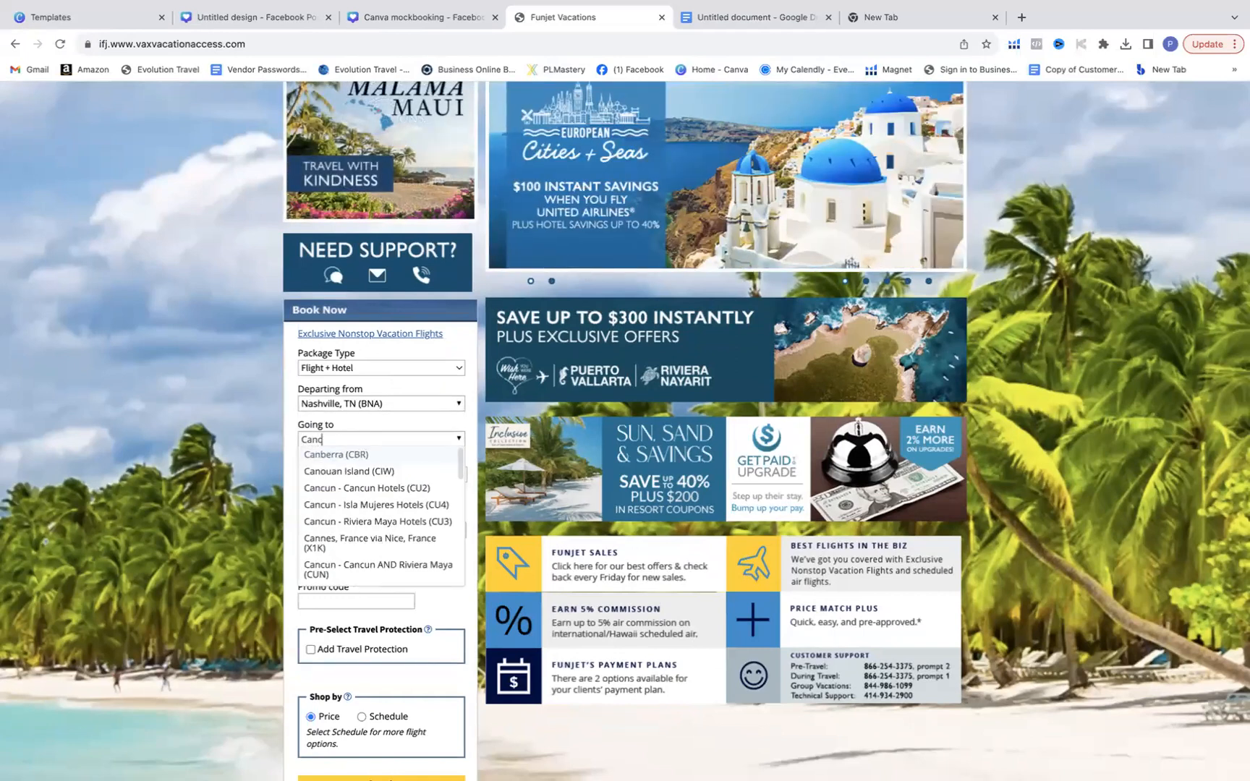
text(un - Cancun AND Riviera M...)
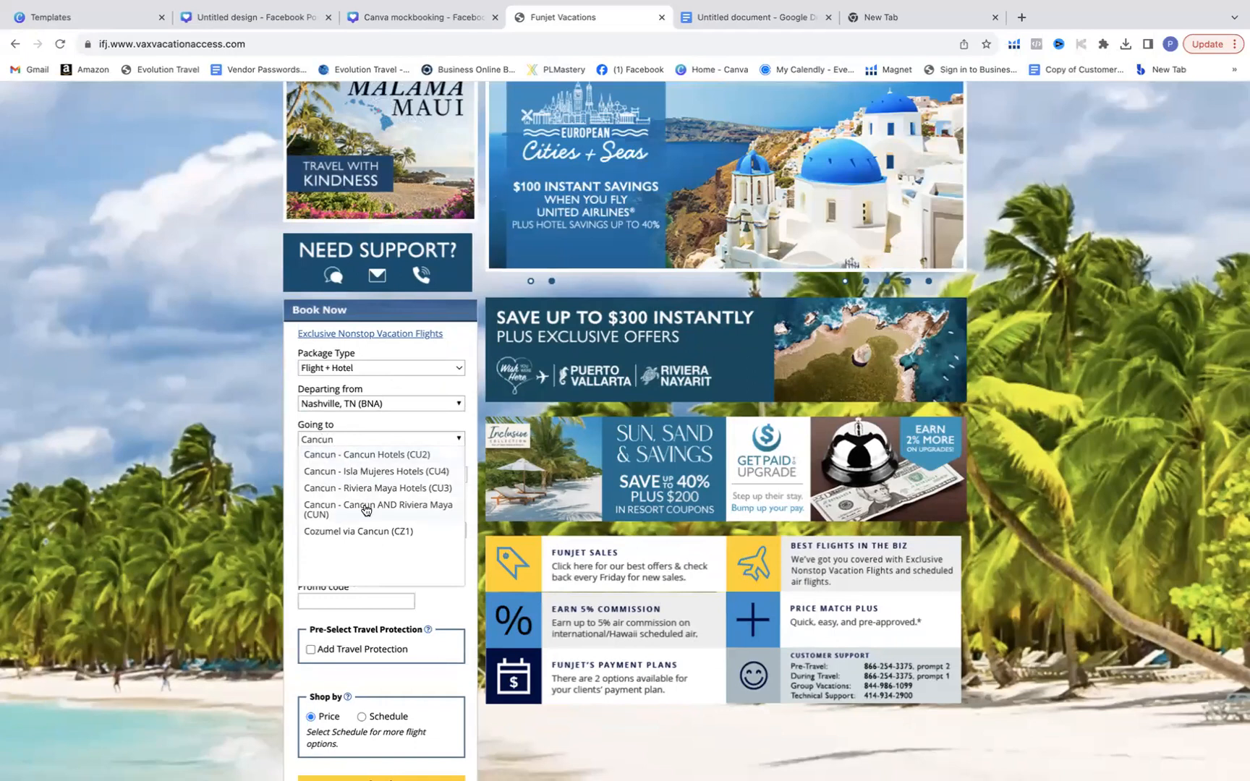
click(367, 509)
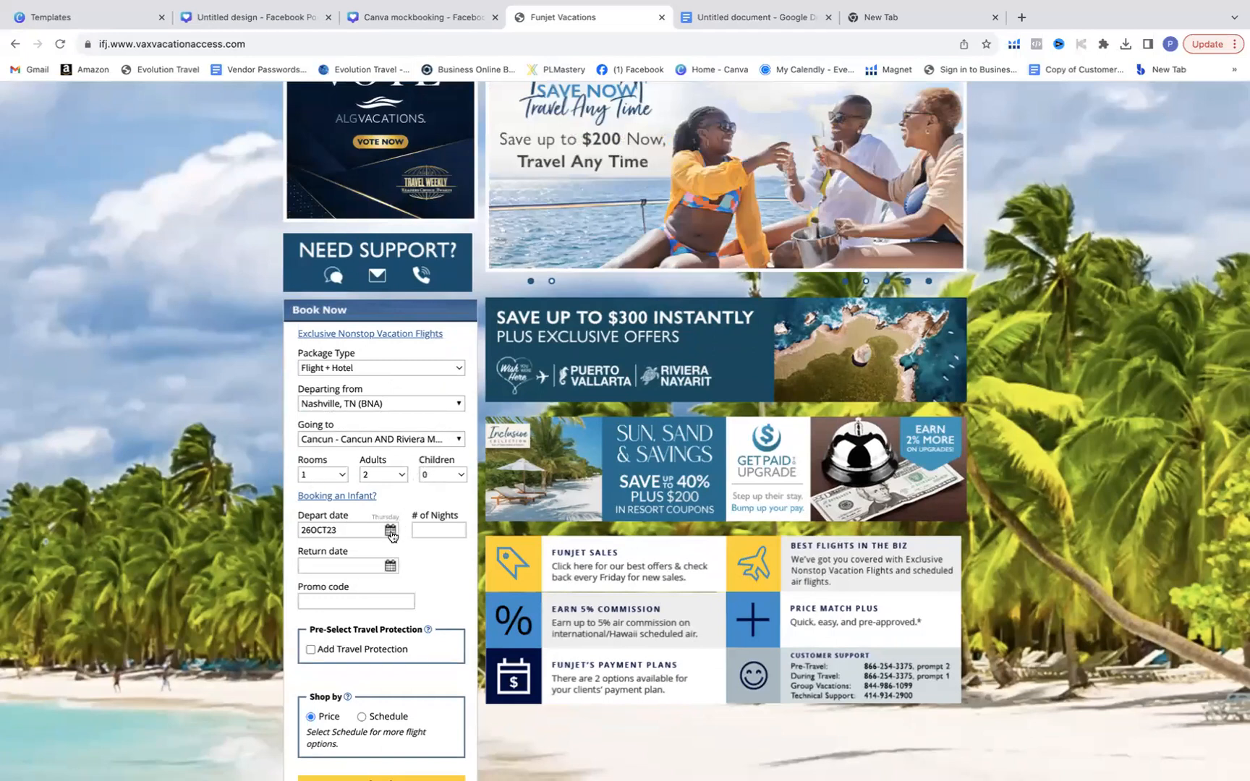
Step: Set the trip's departure date to 17JAN24
click(390, 531)
click(444, 547)
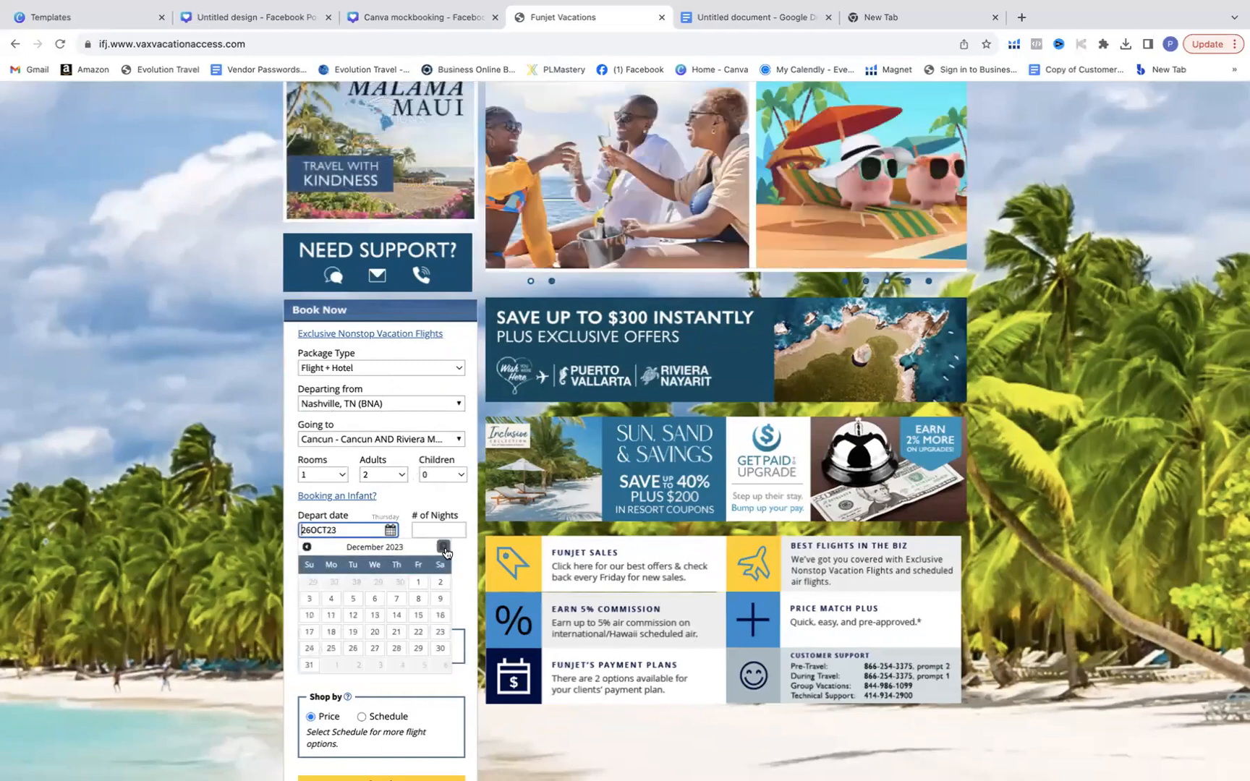
click(444, 547)
click(443, 546)
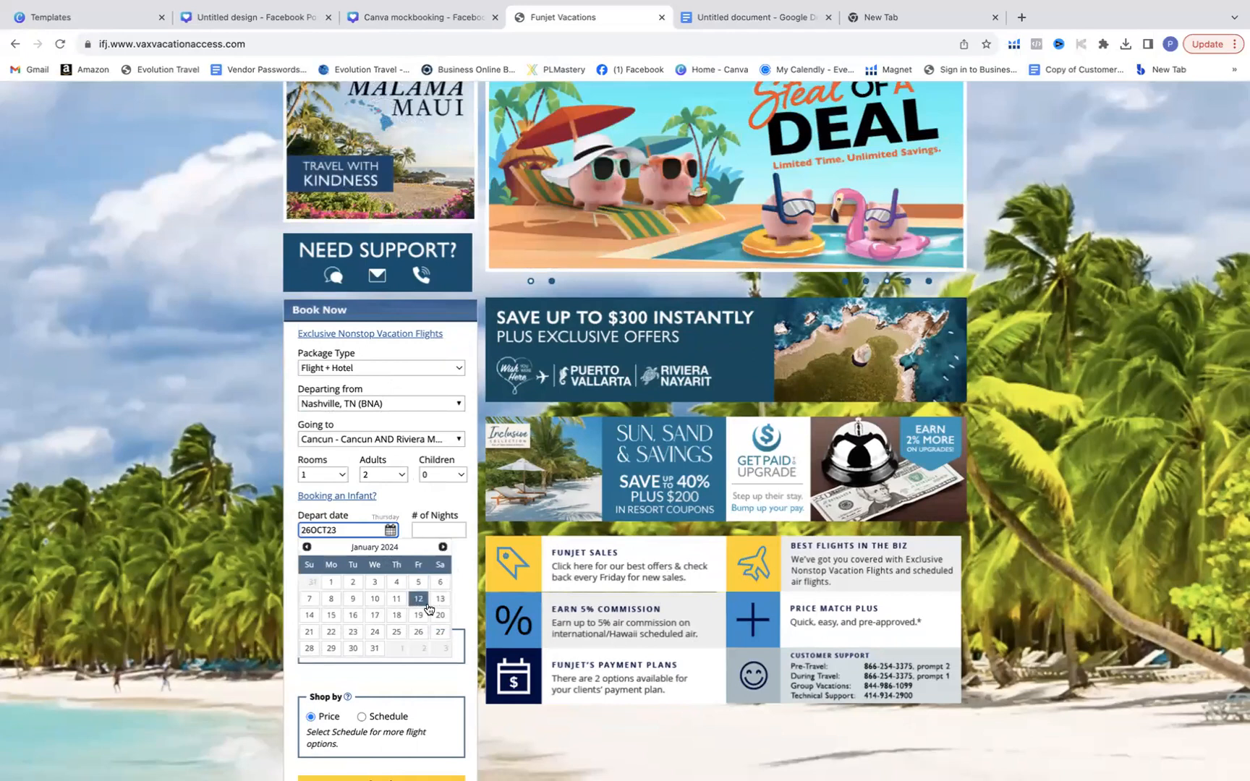
click(374, 615)
Step: Set the return date to 24JAN24 and add travel protection to the package
click(388, 567)
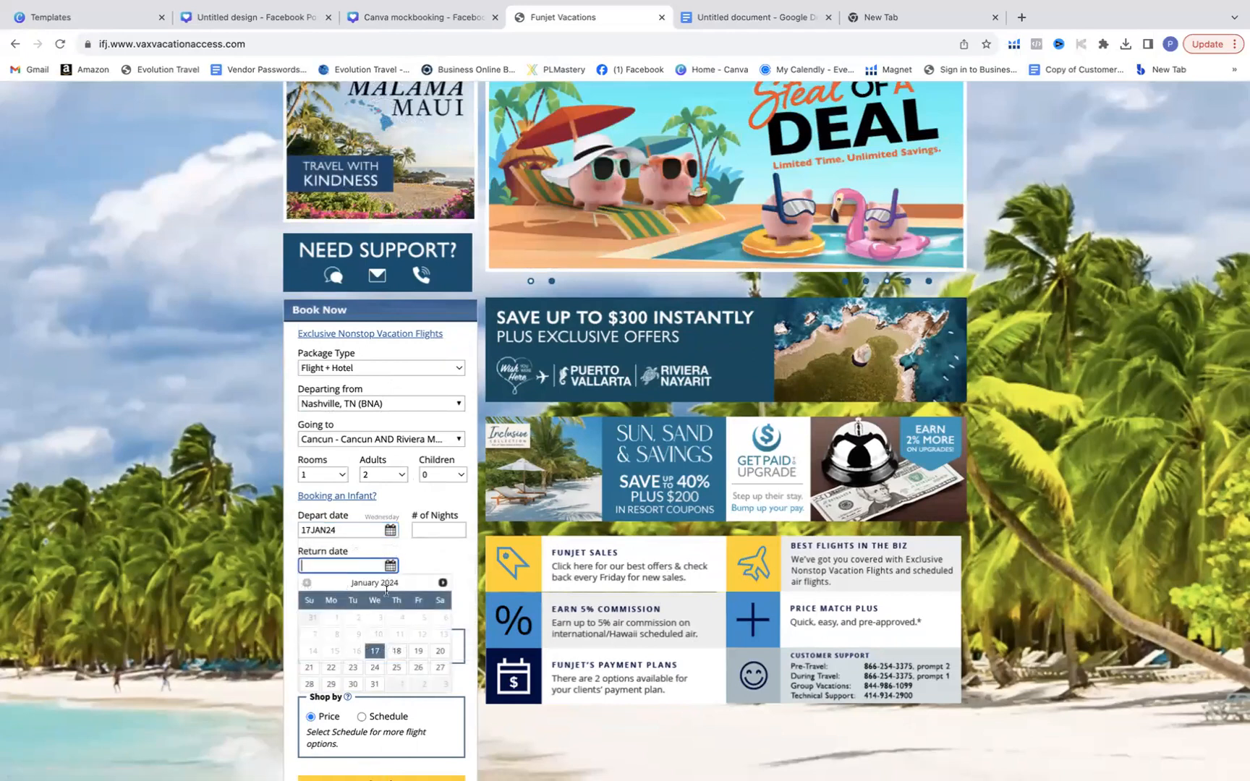
click(375, 666)
click(311, 650)
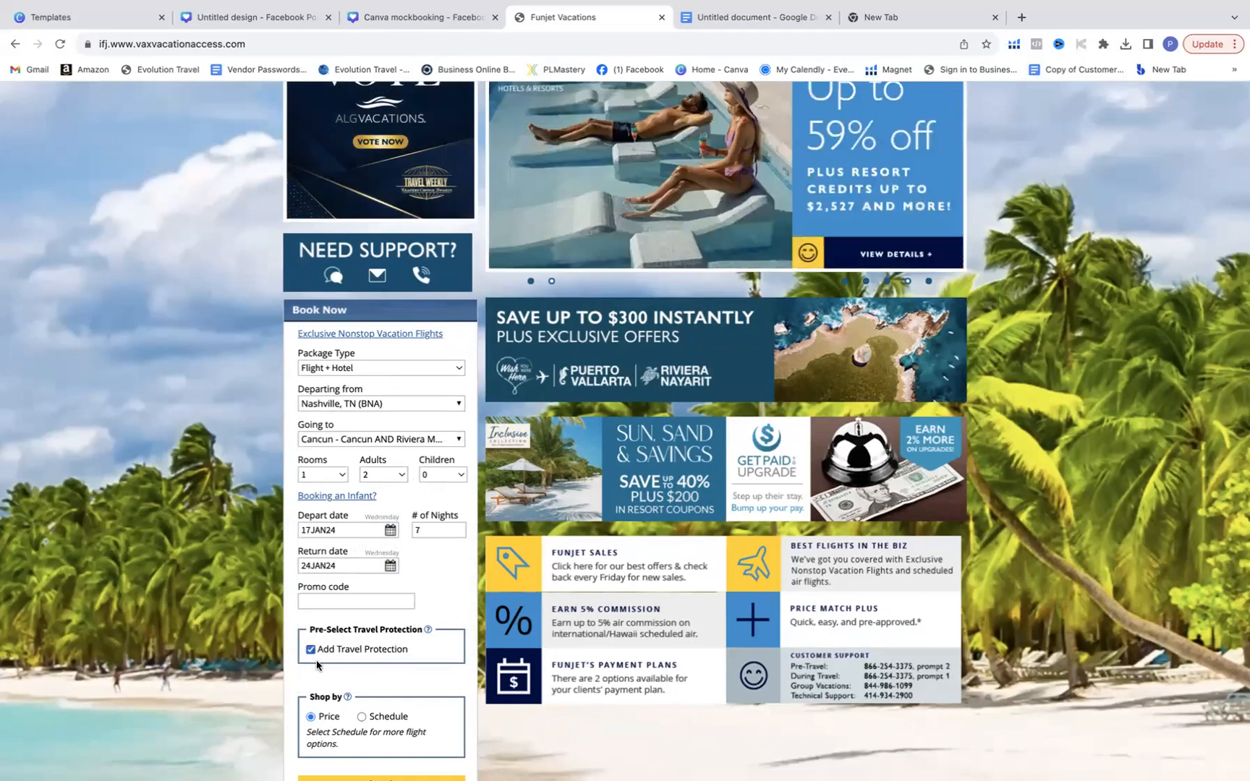
scroll(337, 680, down, 1)
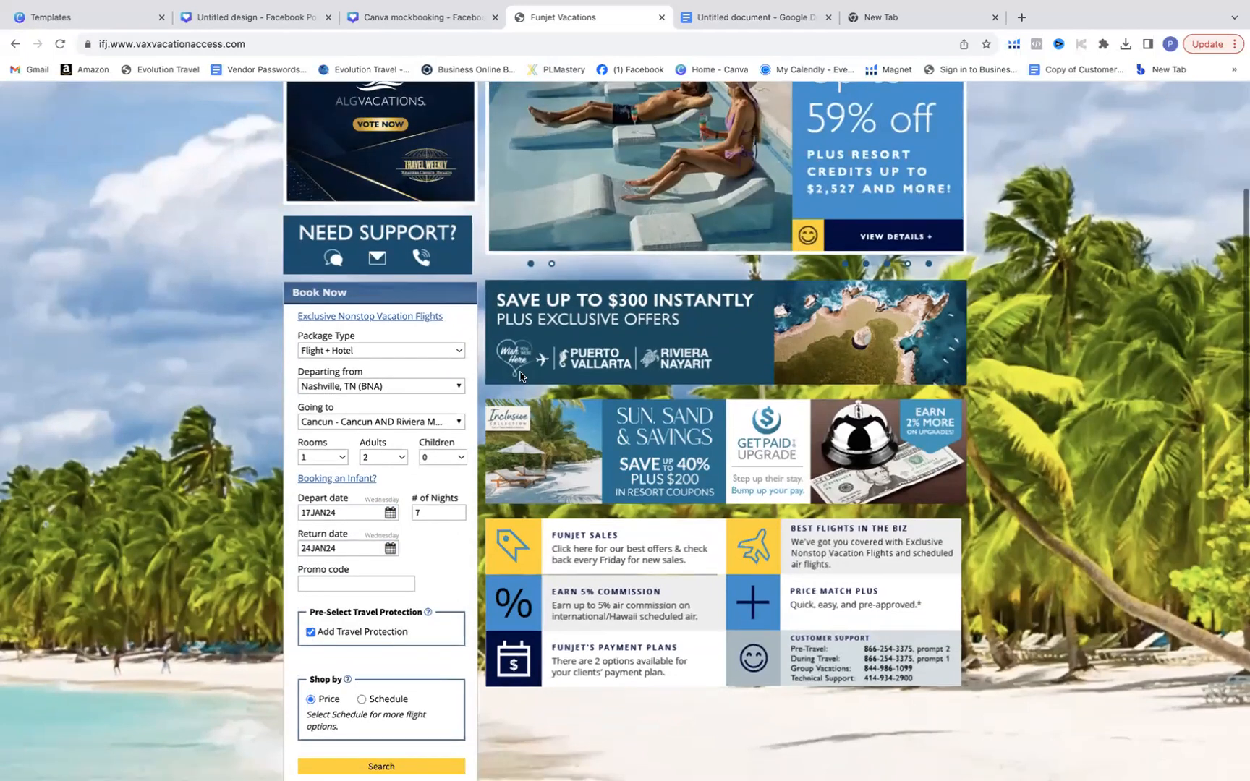
Step: Run the search for the flight and hotel package with the entered trip details
scroll(665, 384, down, 2)
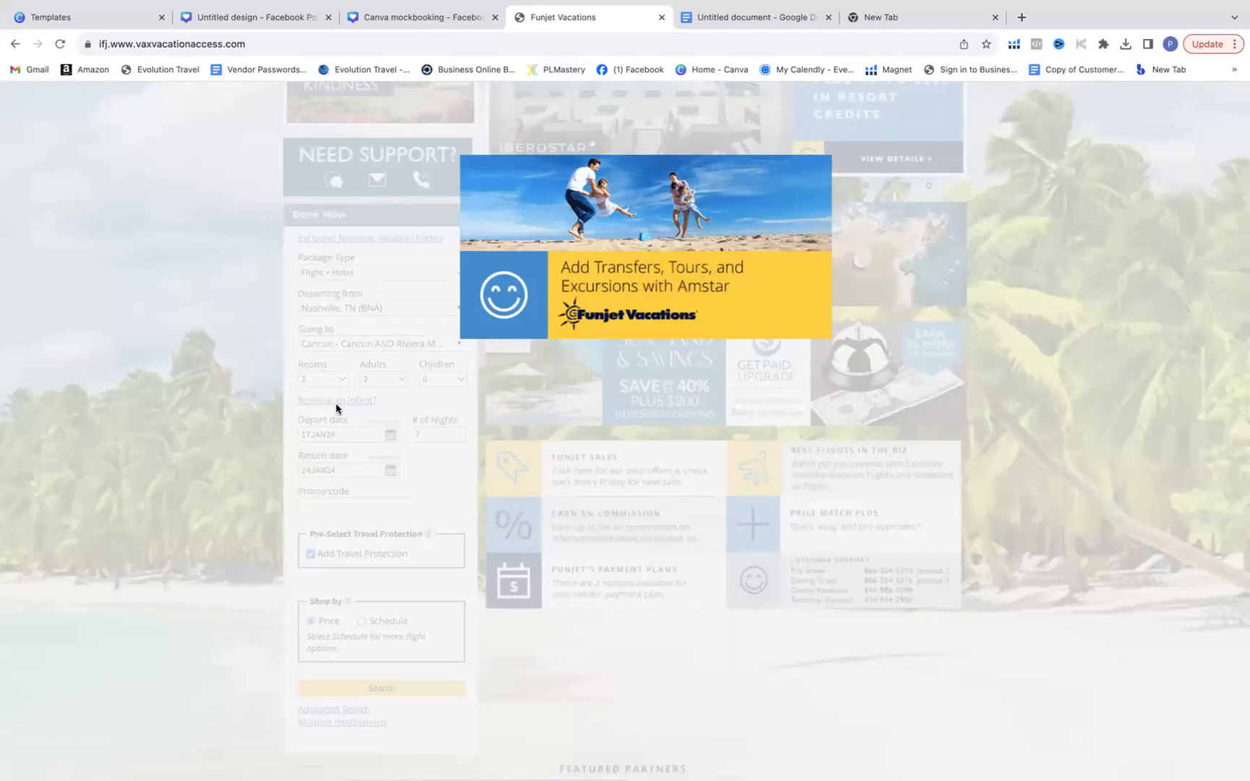
scroll(629, 376, up, 5)
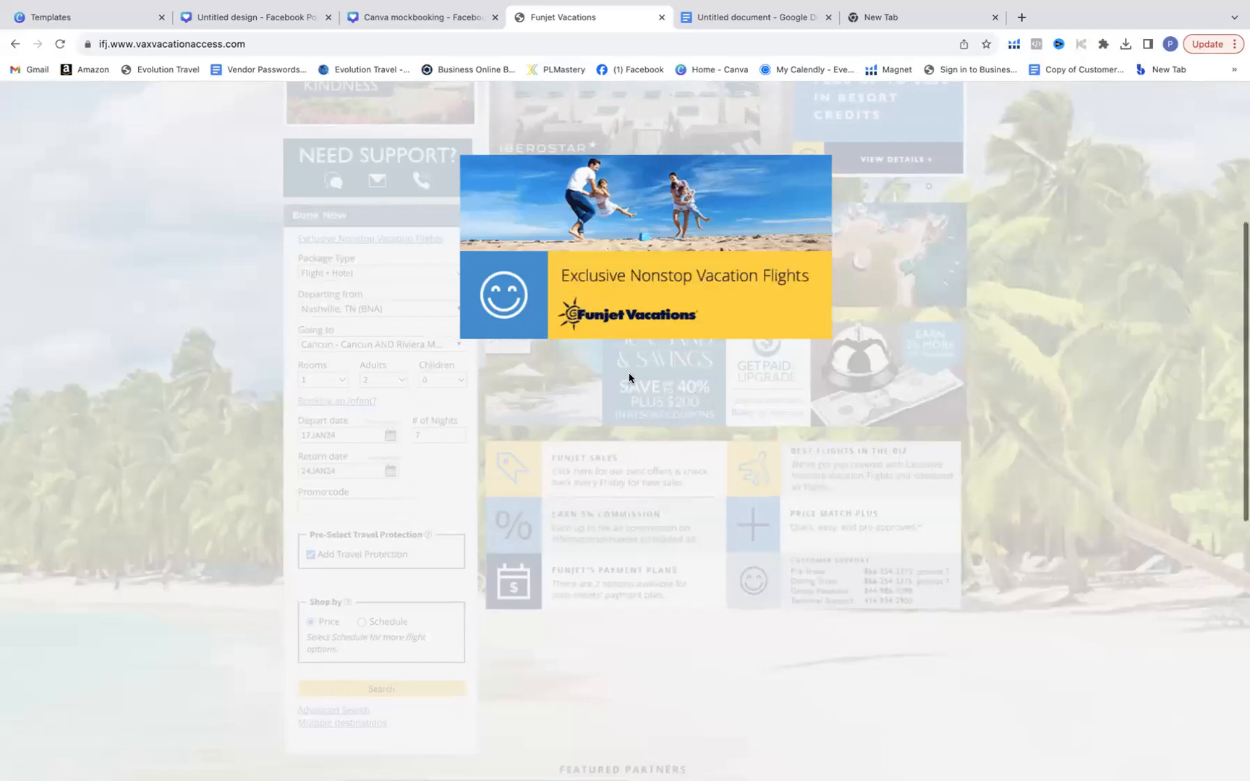
scroll(628, 383, up, 3)
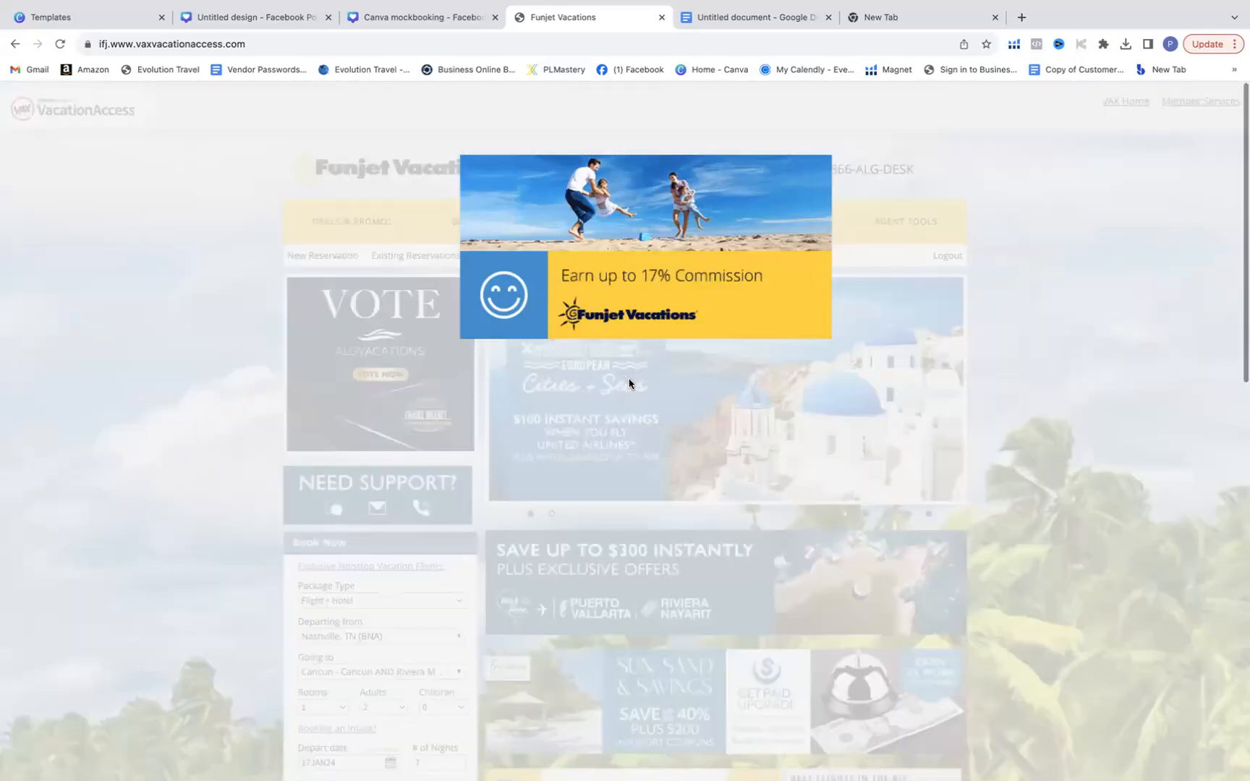
scroll(628, 384, down, 1)
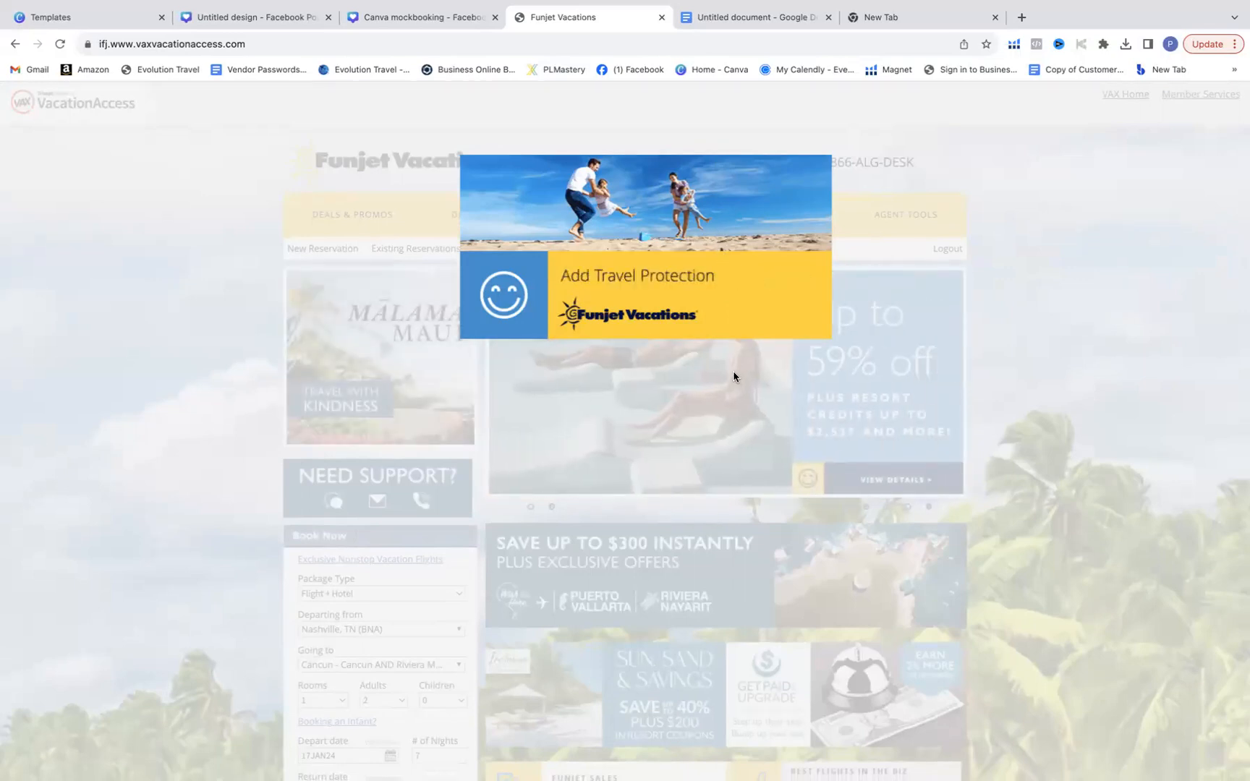
scroll(738, 398, up, 1)
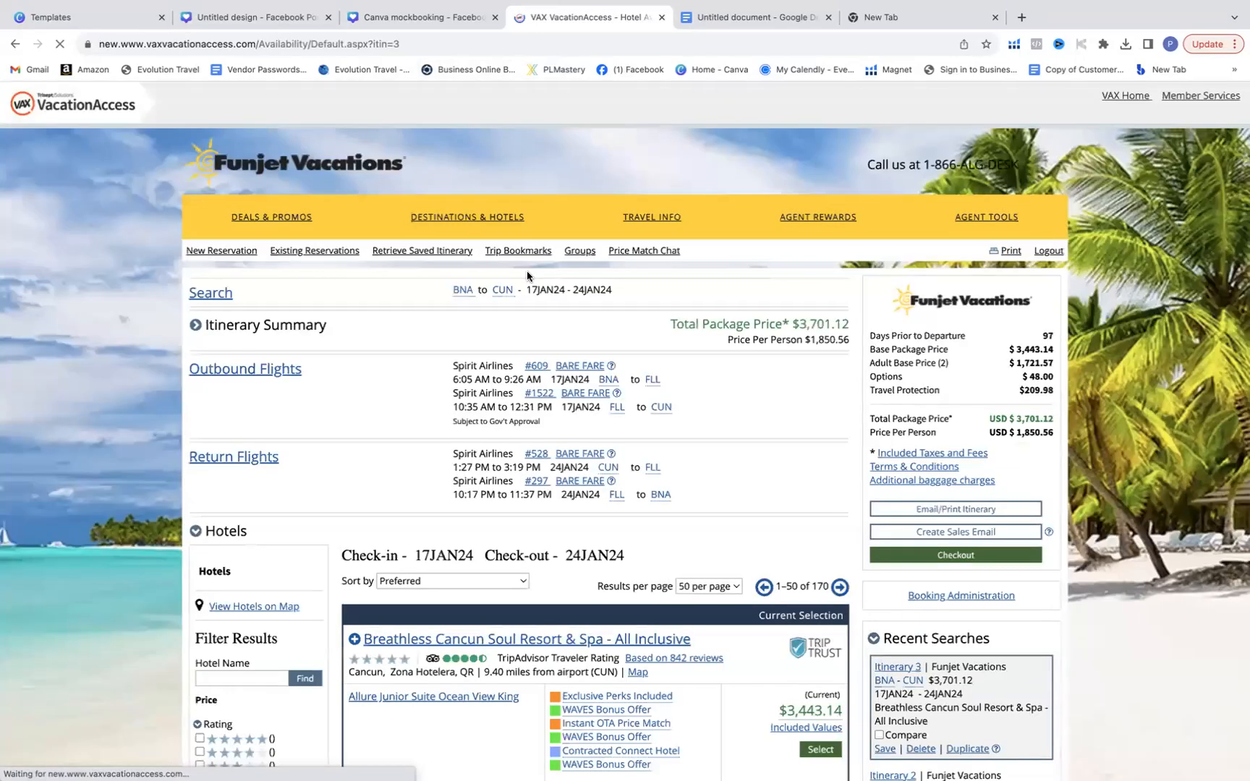
Step: Examine the itinerary's flights, the package price and the list of available Cancun hotels
scroll(599, 568, down, 2)
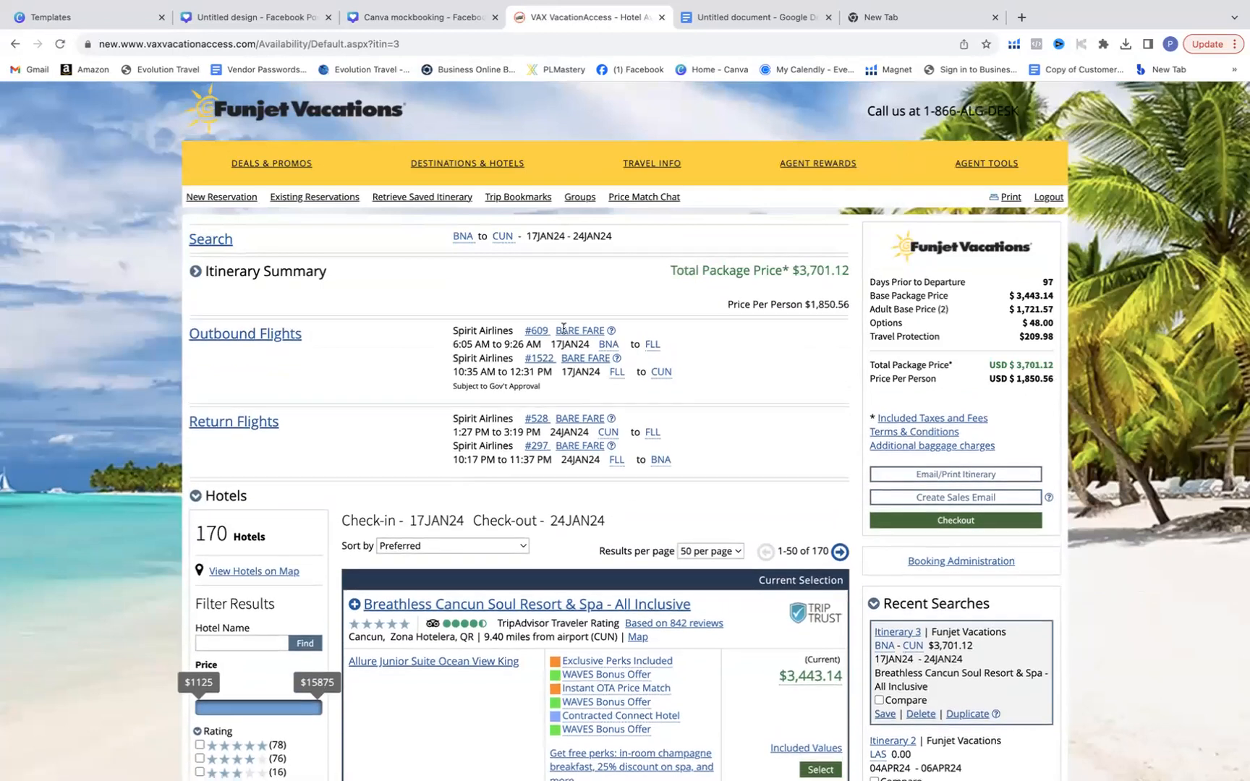
scroll(567, 376, down, 3)
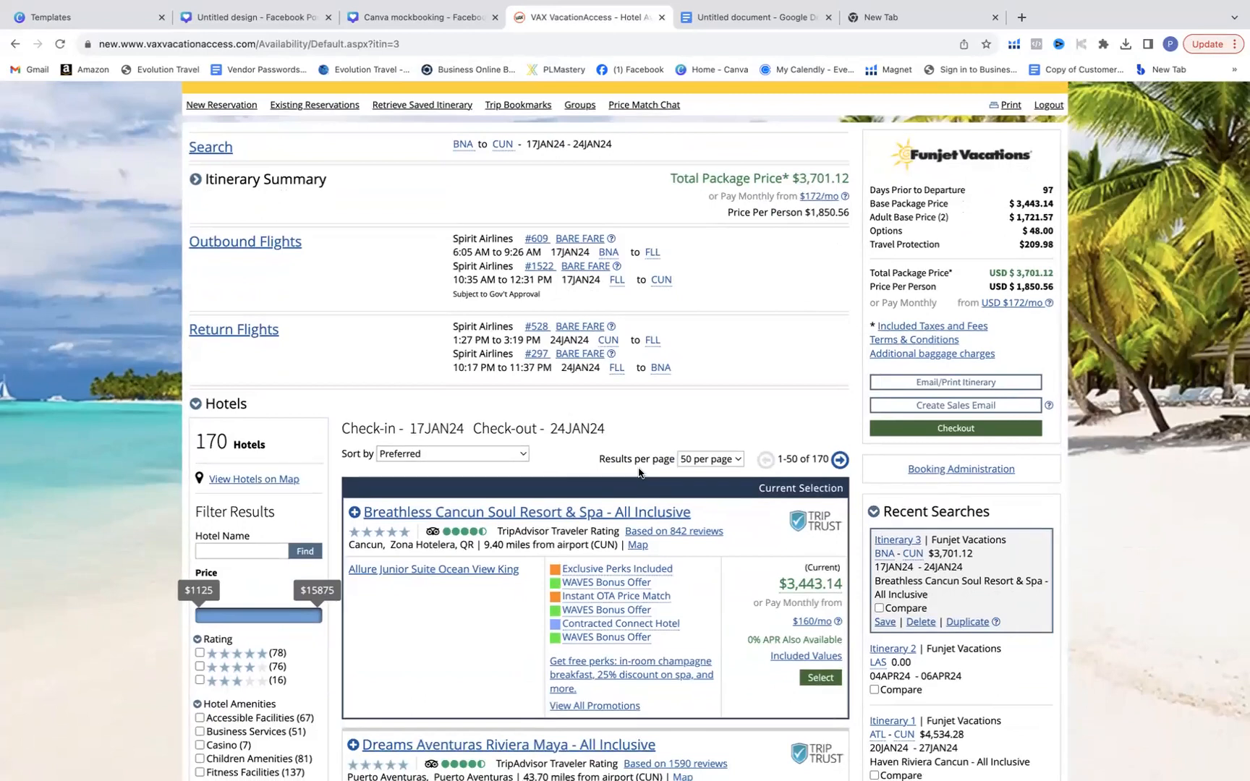
scroll(639, 473, down, 3)
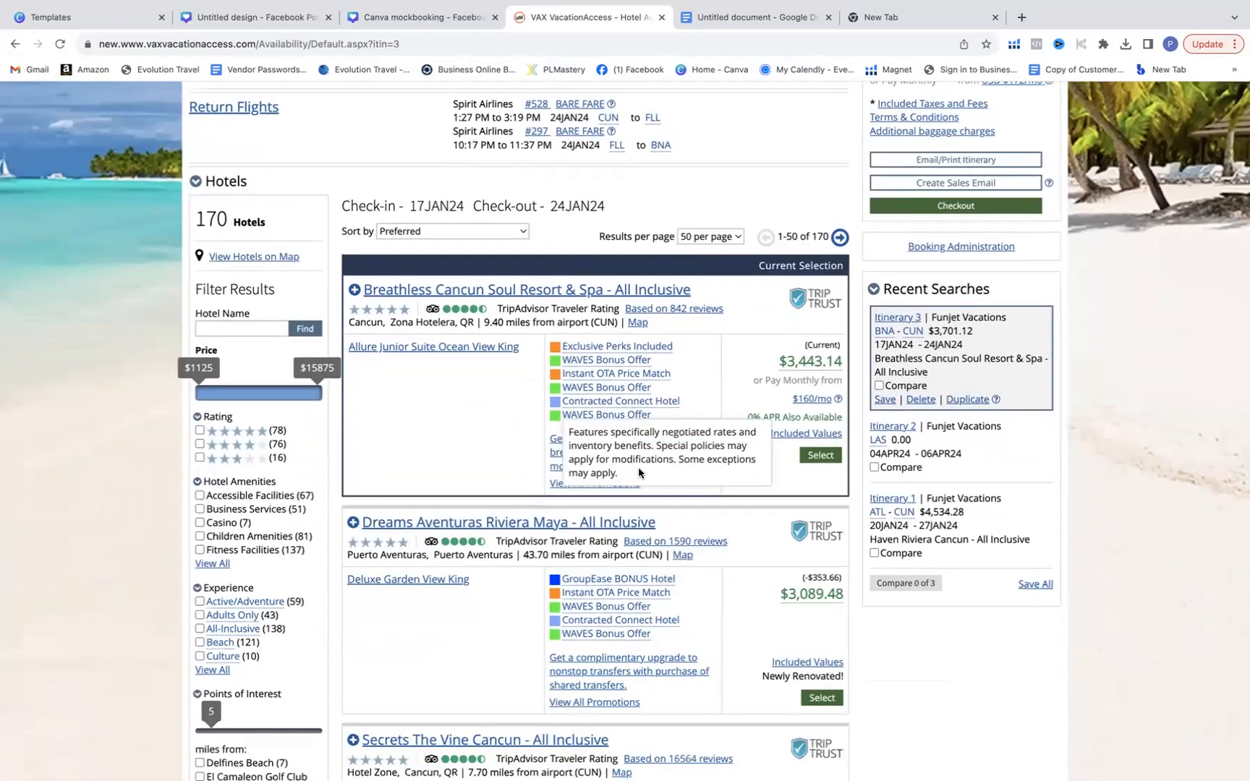
scroll(639, 472, down, 3)
scroll(622, 434, up, 2)
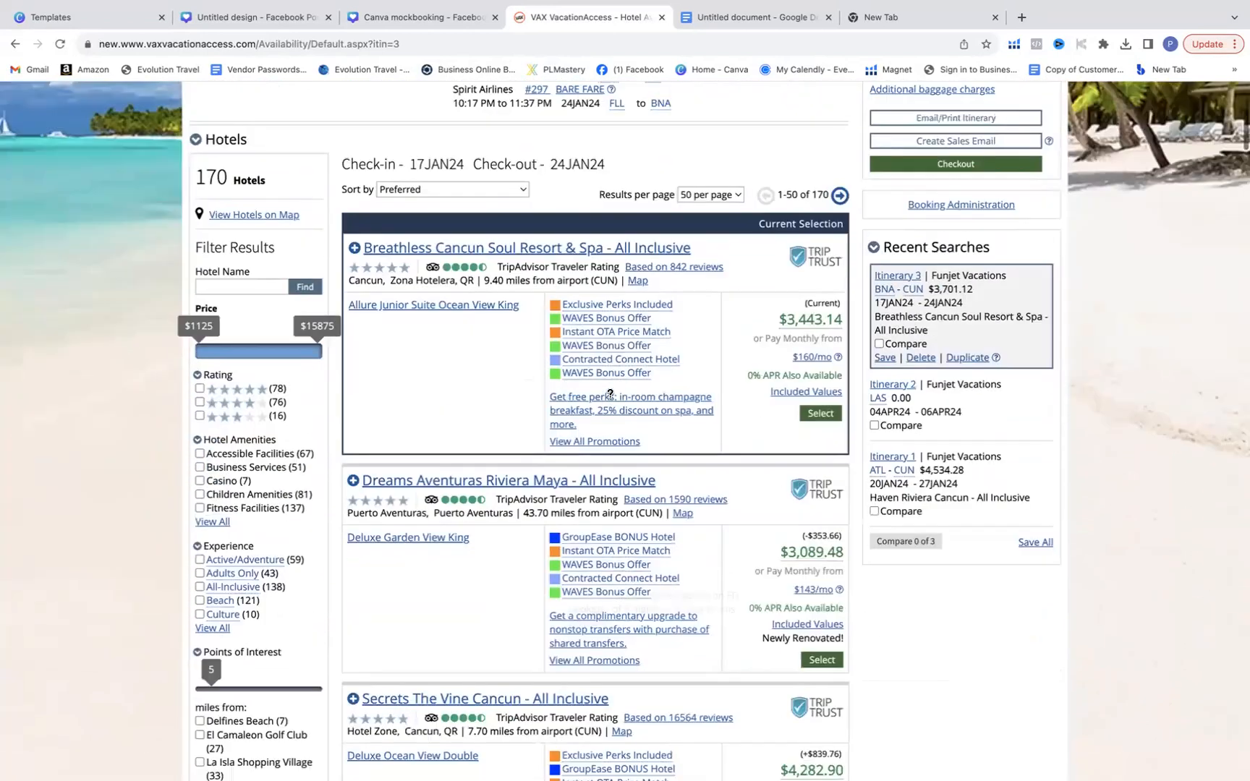
scroll(610, 394, up, 4)
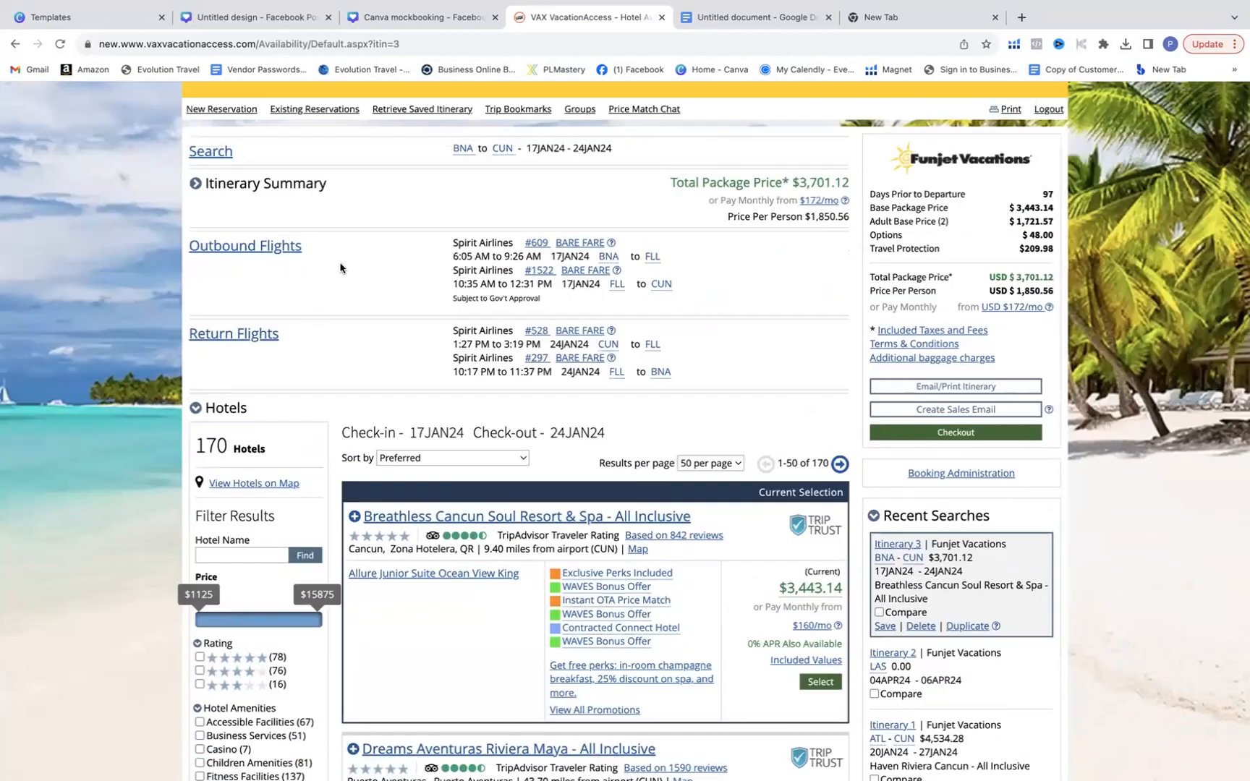
scroll(449, 282, down, 4)
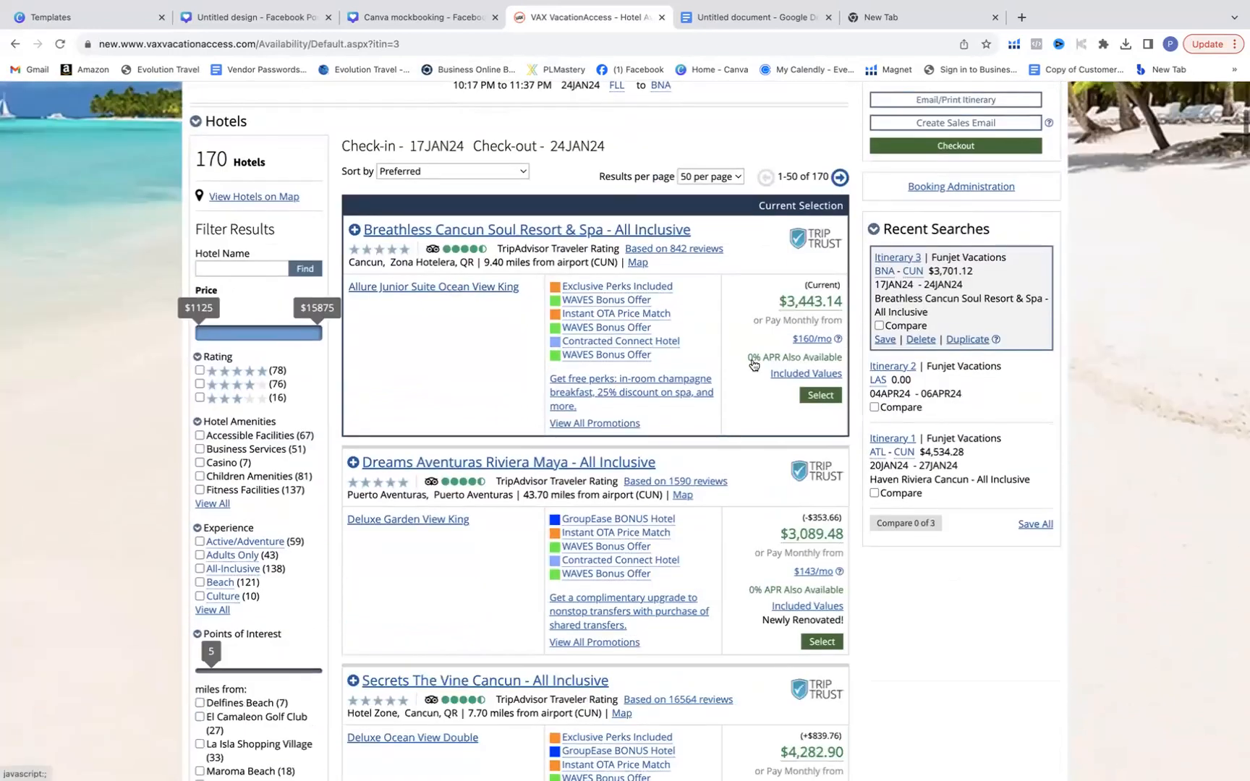
scroll(729, 630, up, 2)
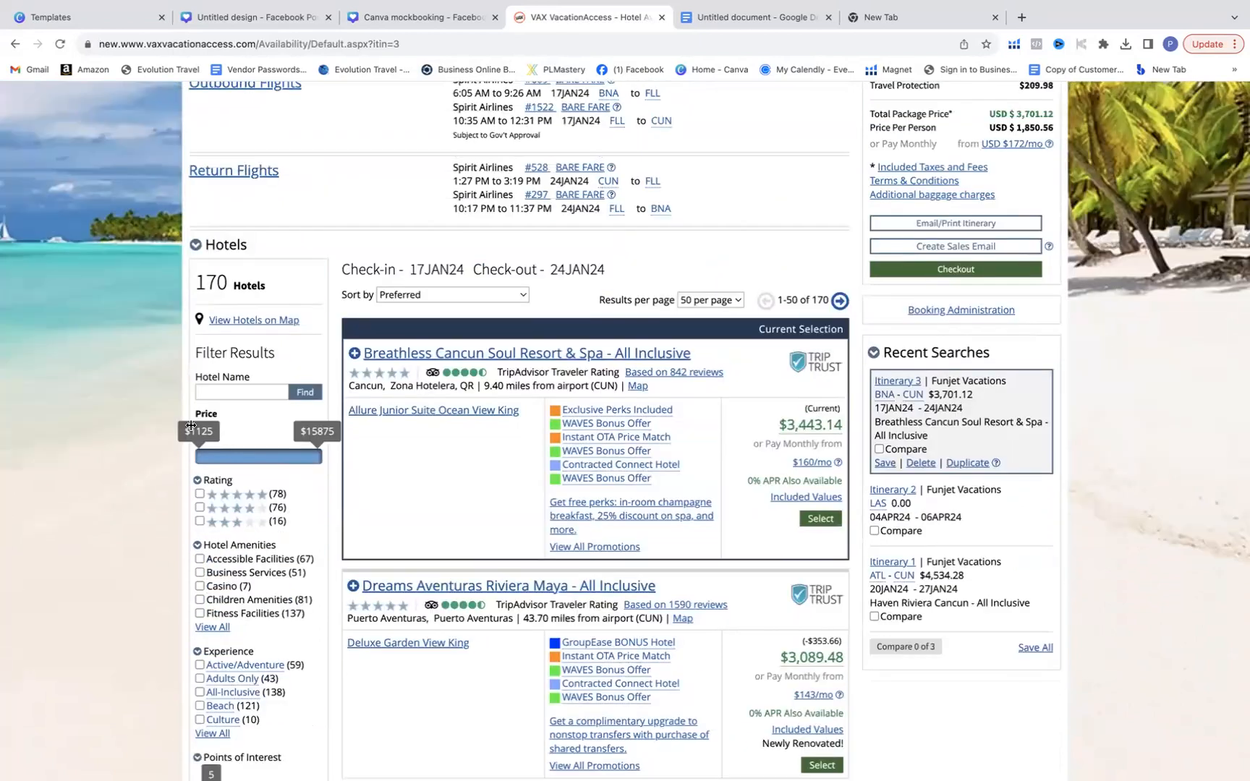
Step: Filter the hotels by the name Haven and select Haven Riviera Cancun - All Inclusive
click(233, 392)
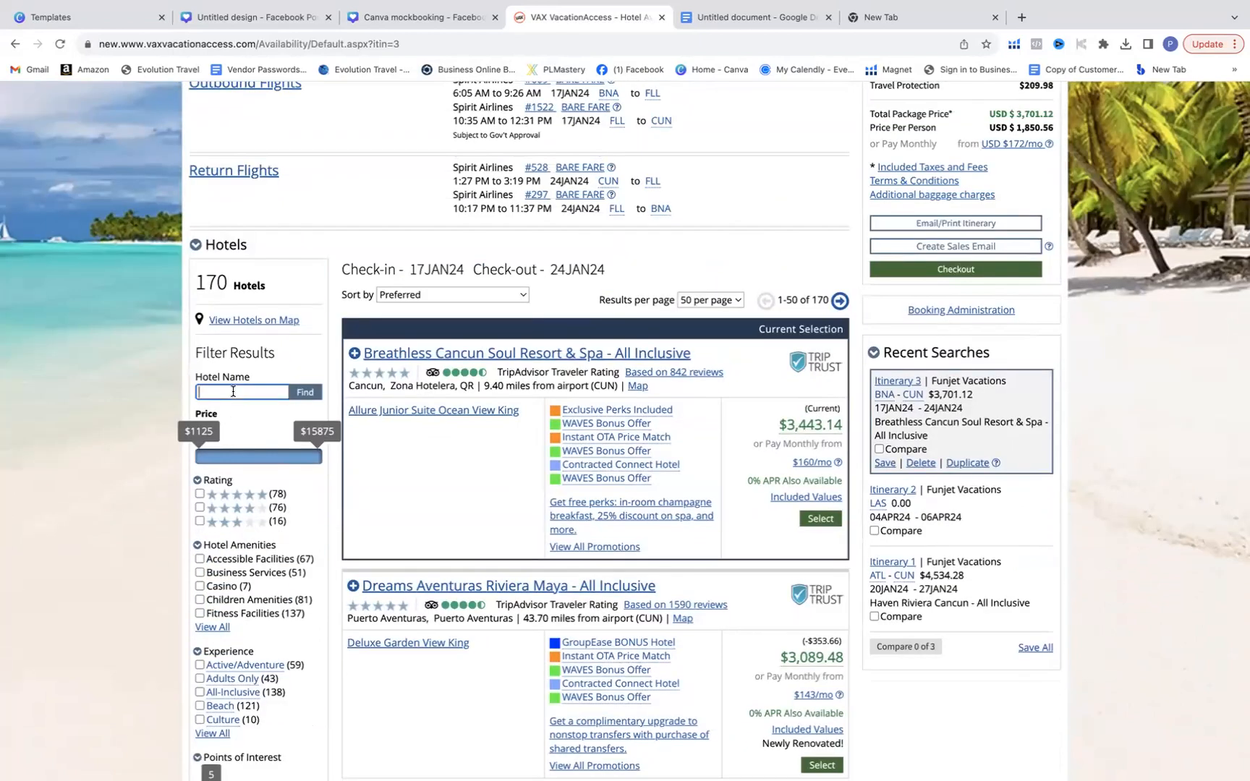
text(Ha)
text(vem)
key(BackSpace)
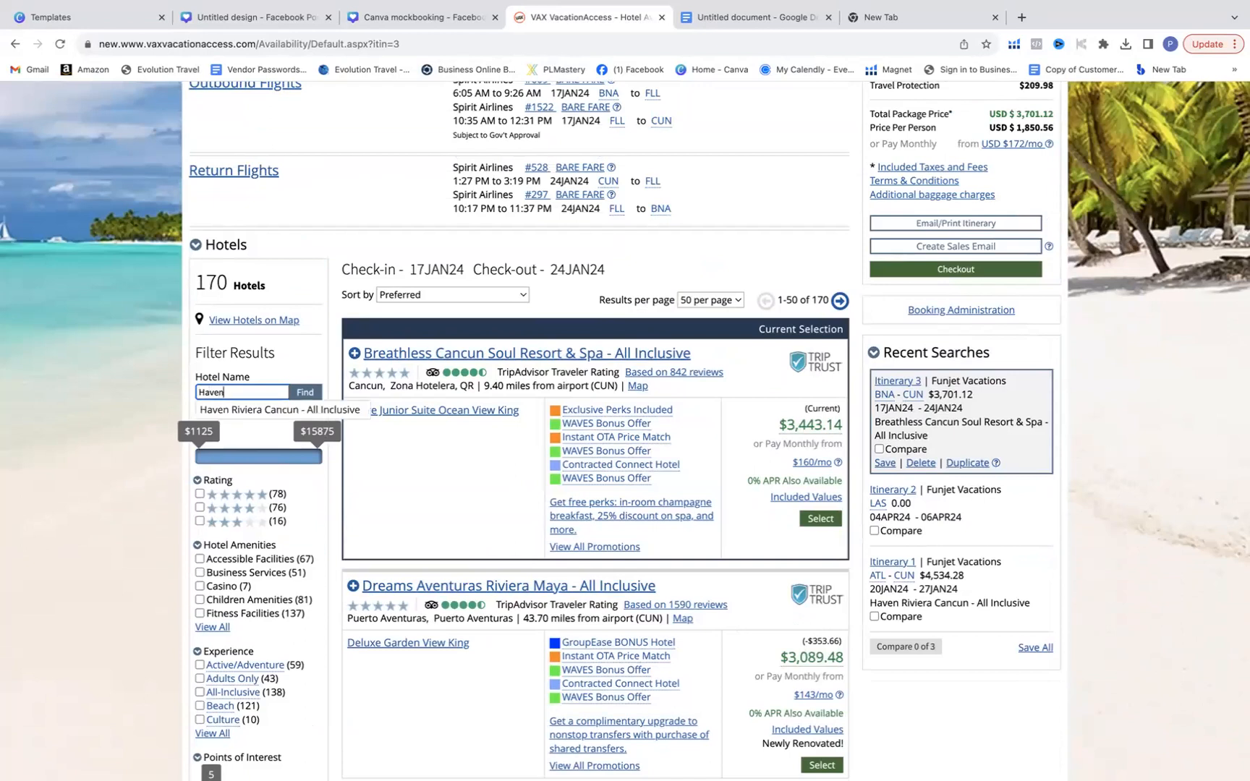
text(n)
key(Return)
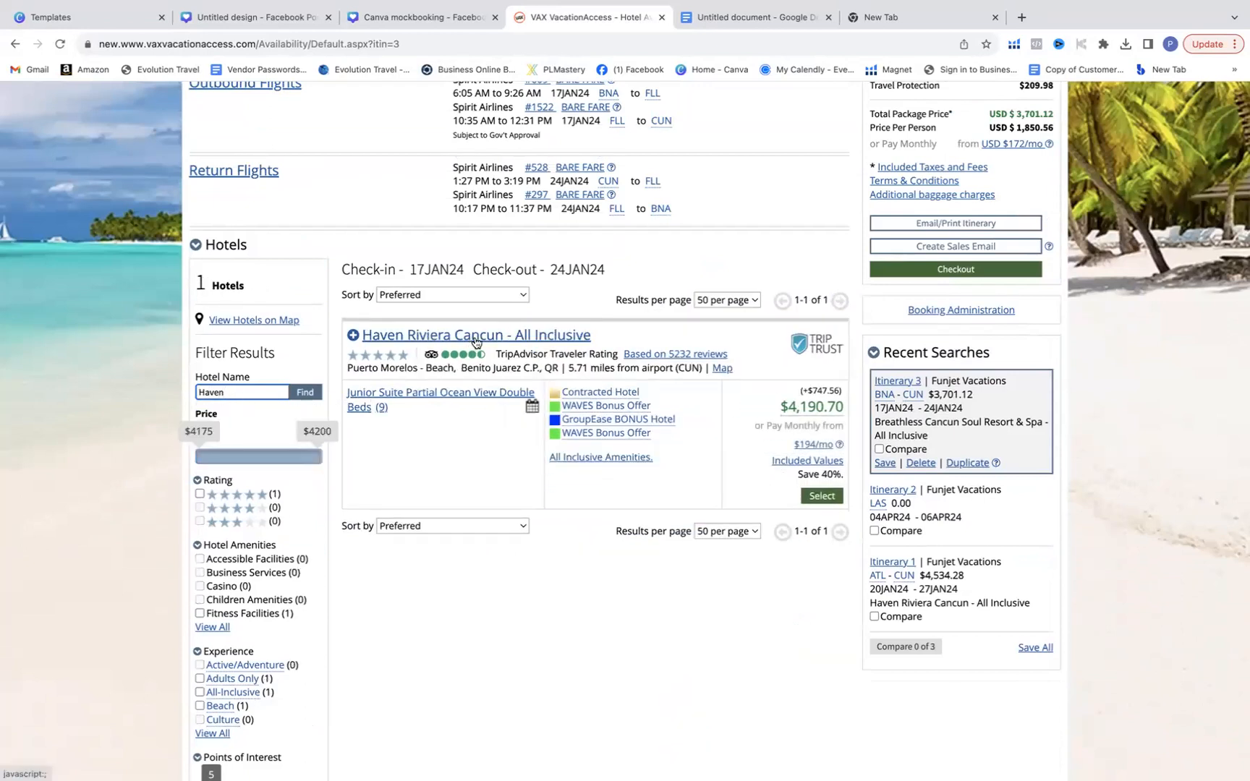
mouse_move(815, 396)
click(818, 496)
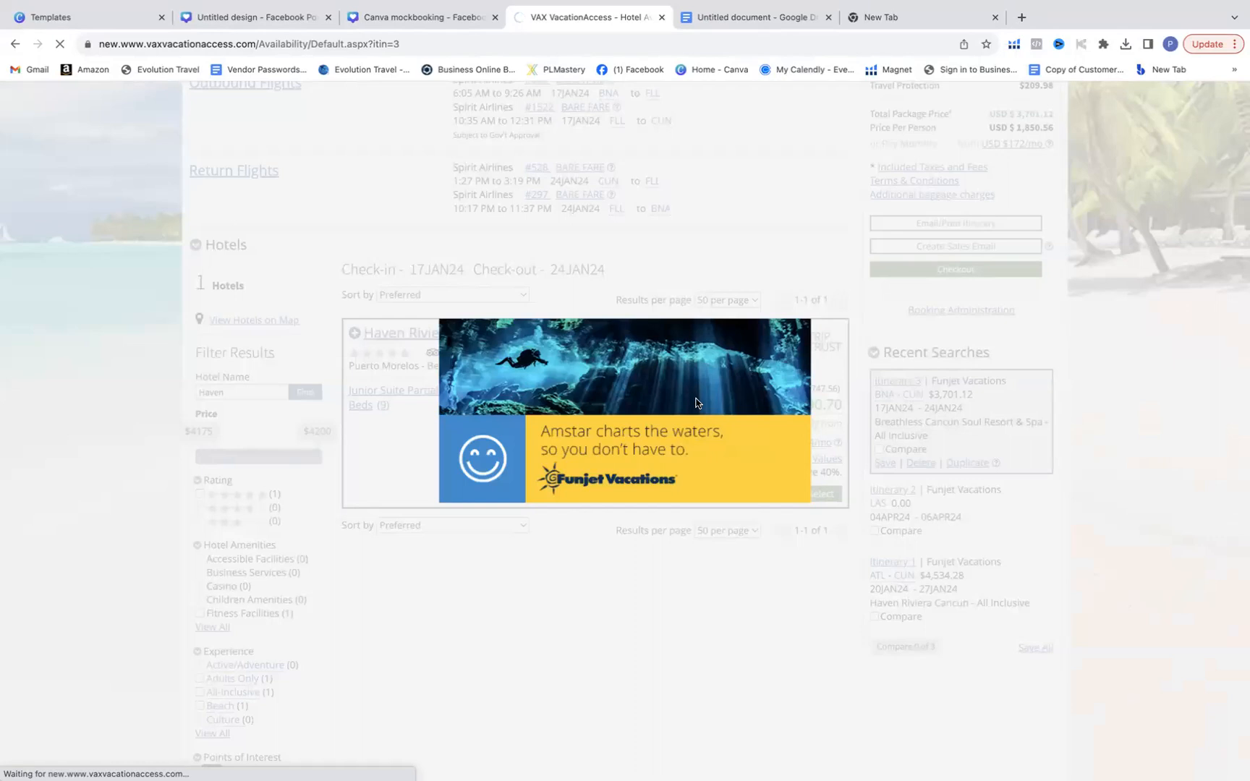
Step: Select the 6:05 AM Spirit Airlines outbound flight and the 1:27 PM Spirit Airlines return flight
scroll(696, 403, up, 1)
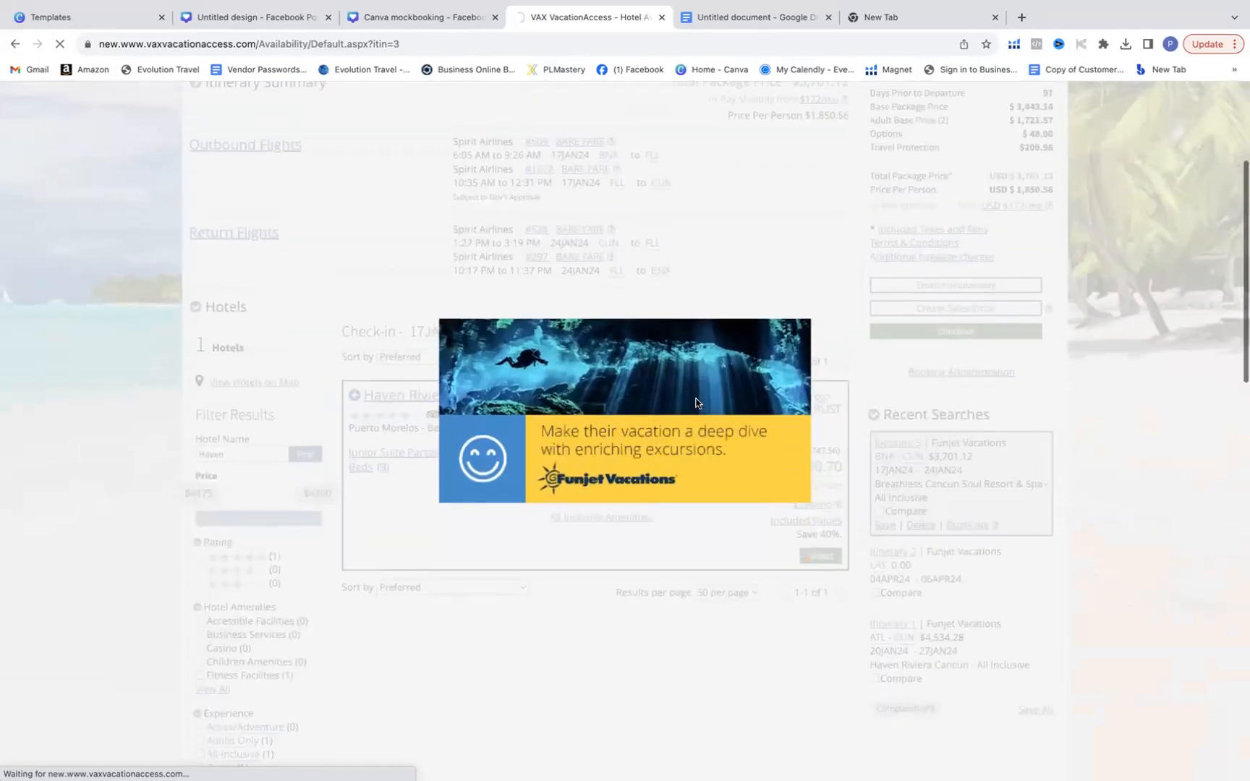
scroll(696, 403, up, 1)
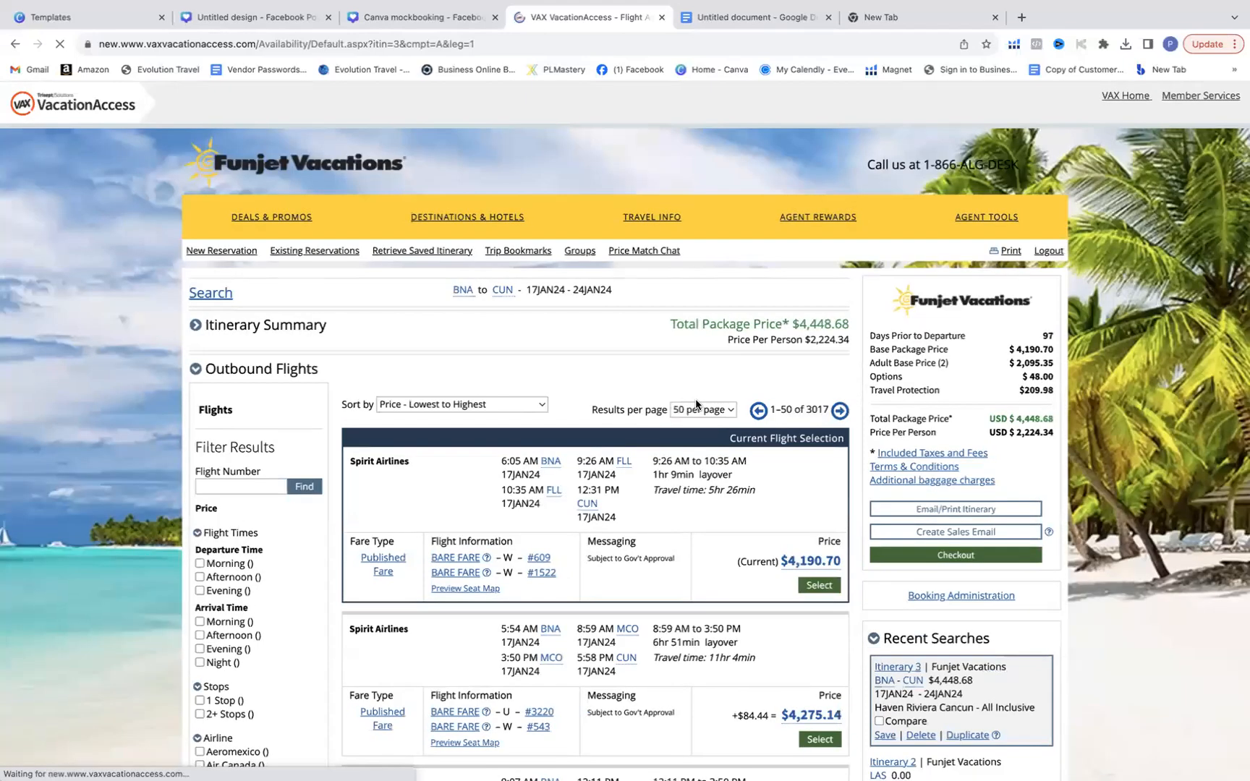
scroll(695, 403, down, 3)
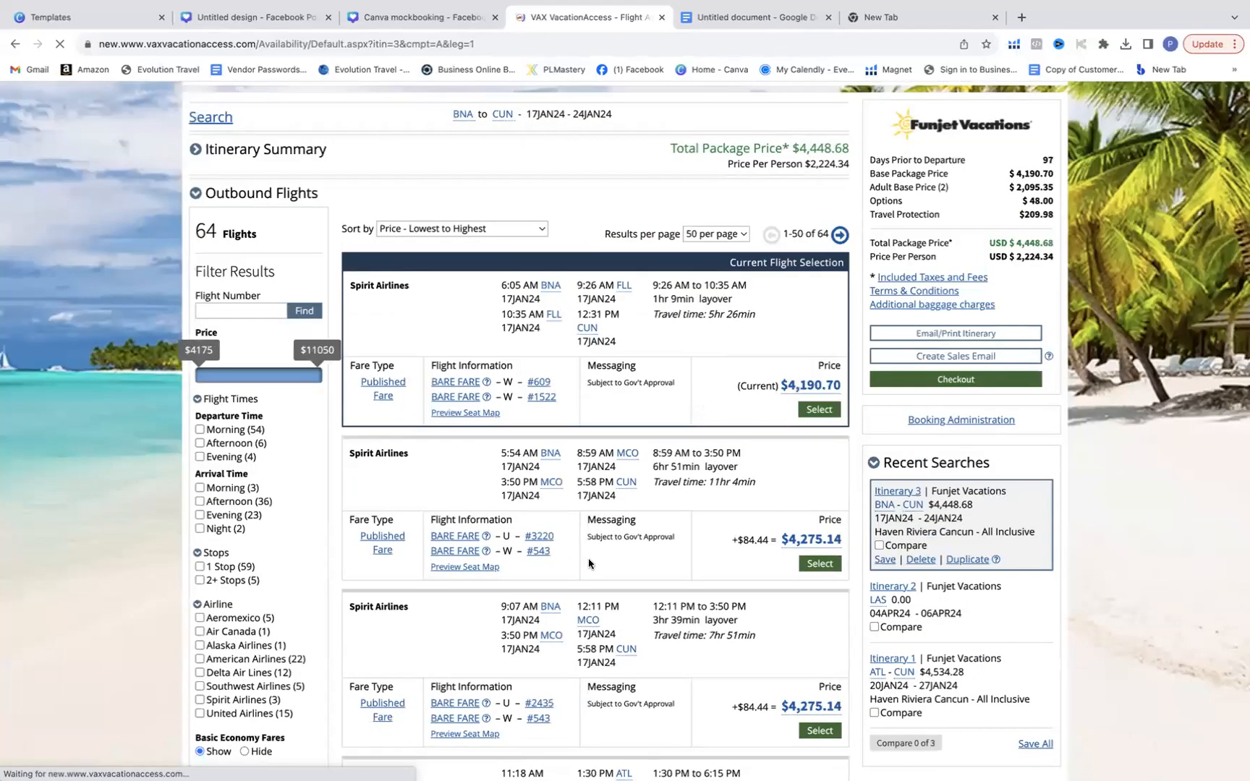
click(821, 410)
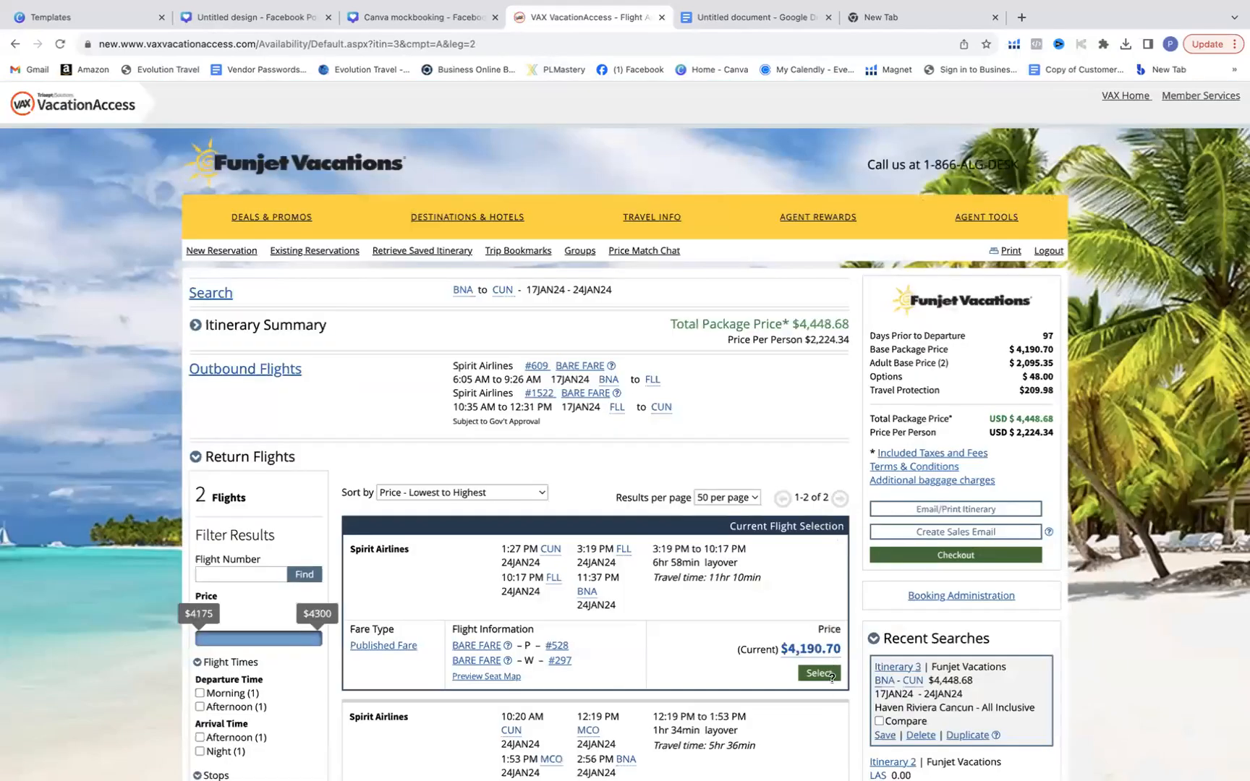
click(826, 712)
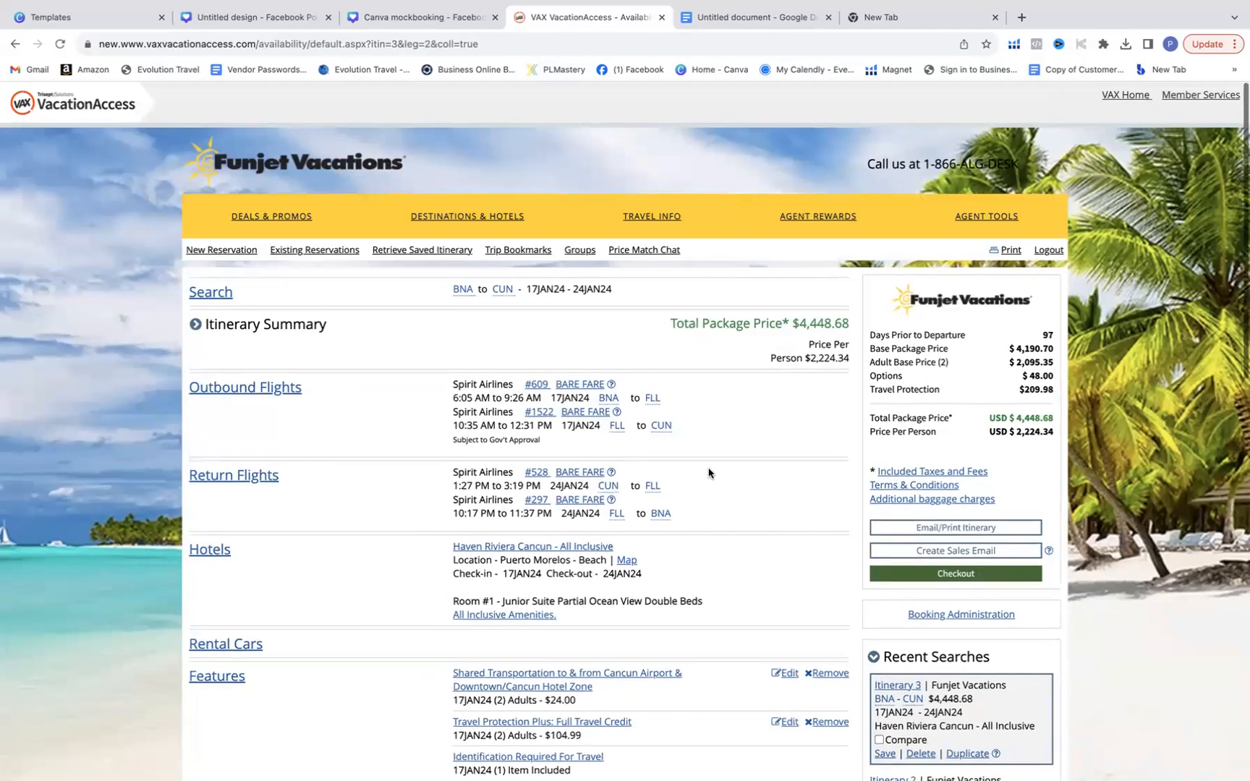
Step: Review the package's flights, hotel, room and included features, highlighting the travel protection price
scroll(729, 640, down, 1)
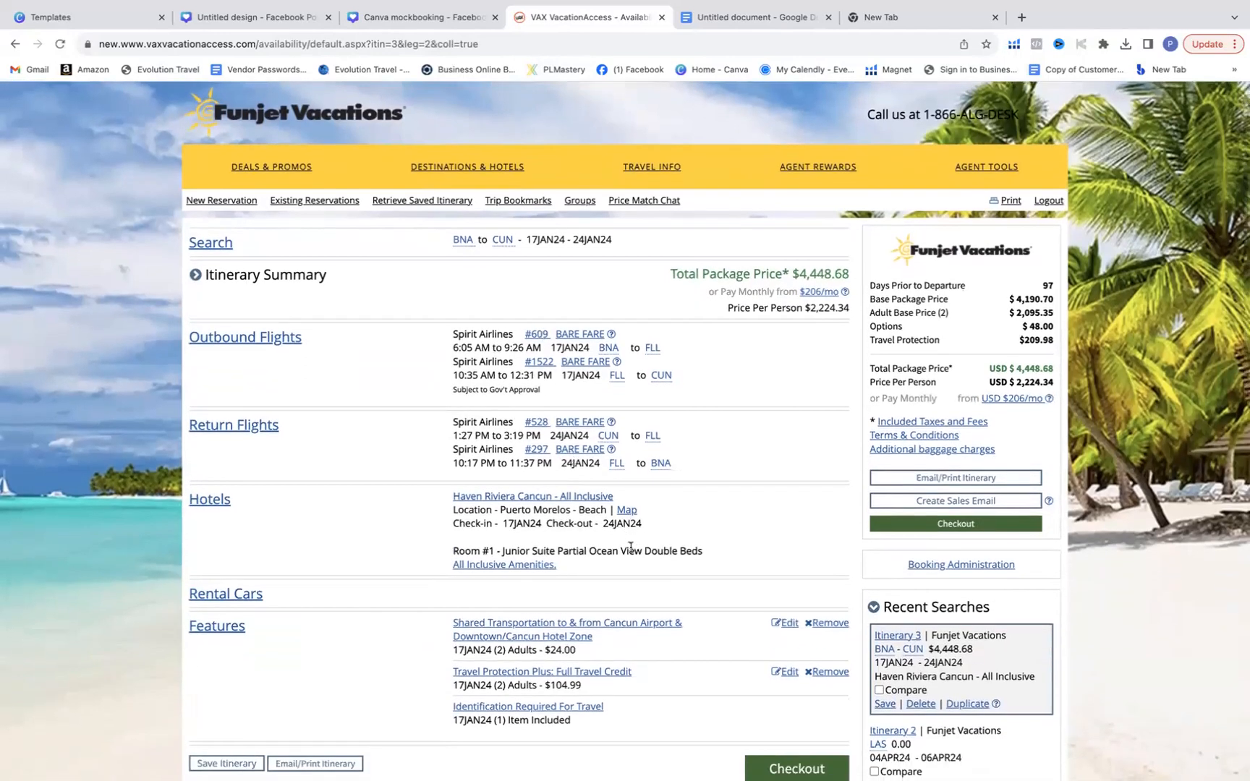
scroll(630, 549, down, 1)
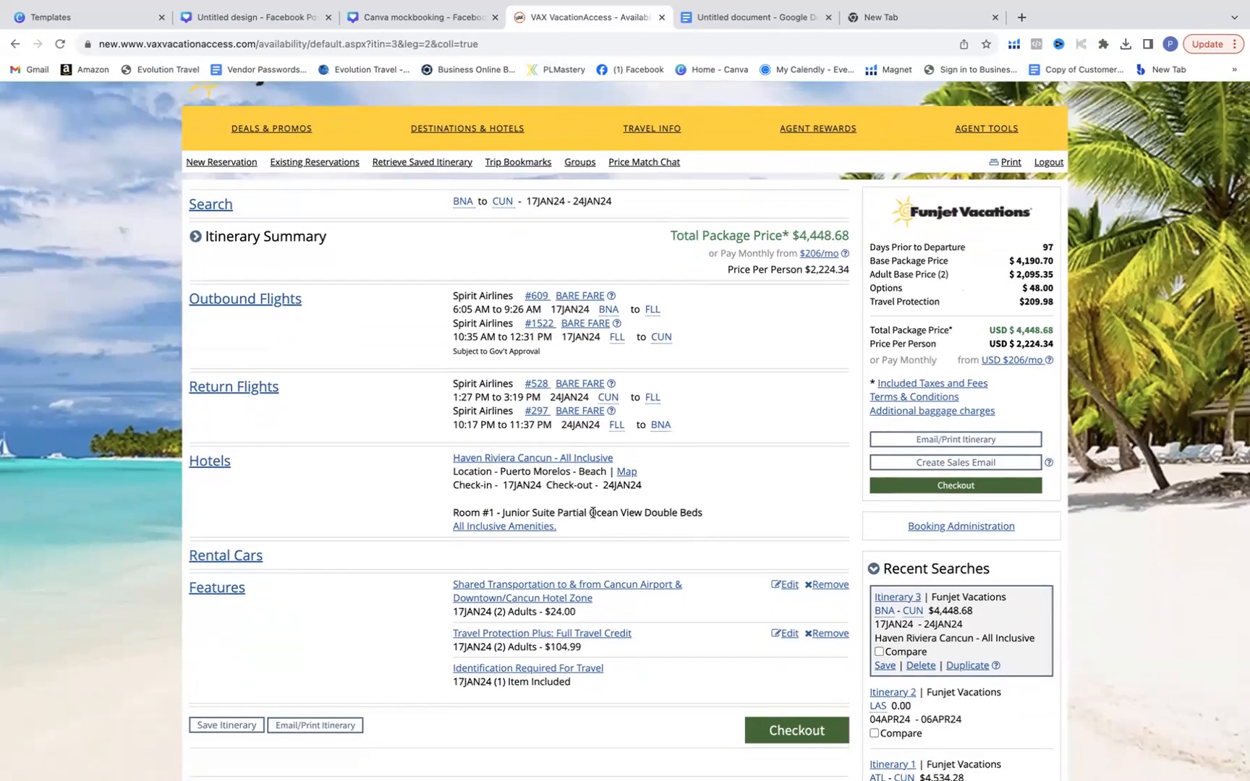
scroll(593, 512, down, 1)
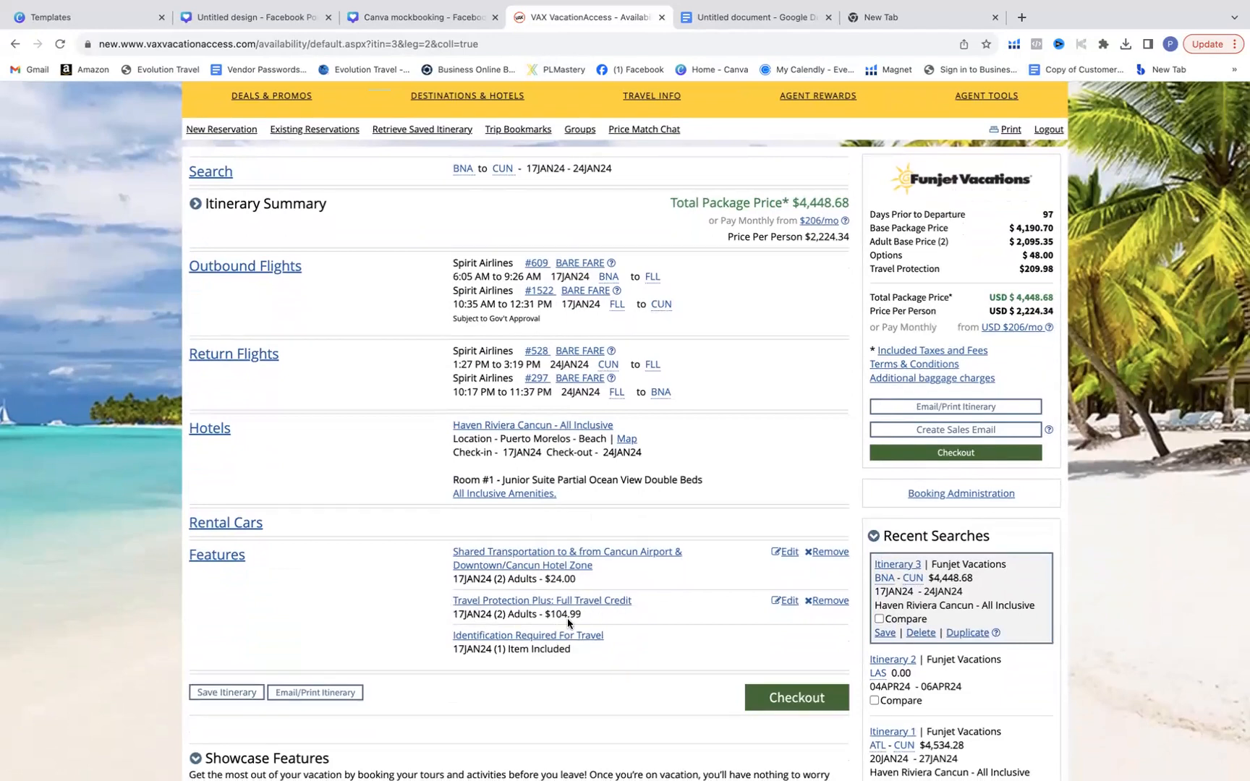
drag(544, 616, 599, 619)
scroll(571, 509, up, 1)
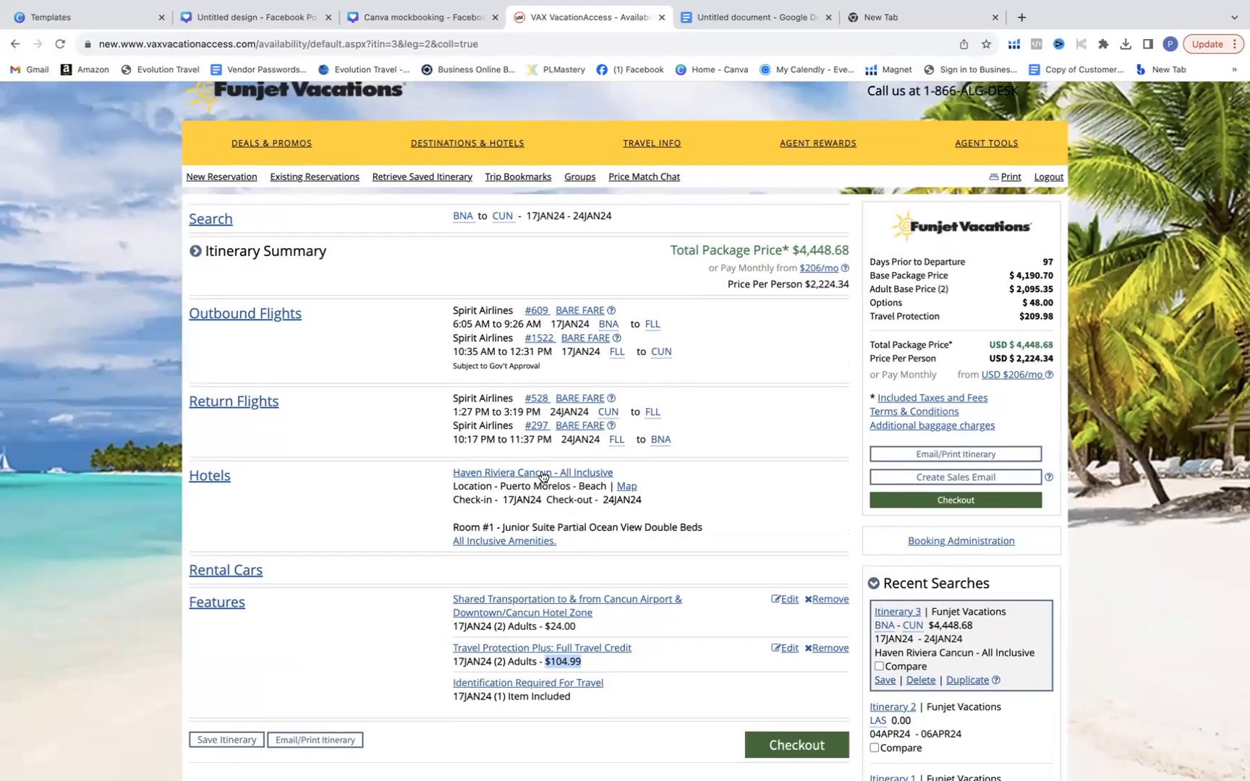
Step: Open the Haven Riviera Cancun hotel details, browse its photos and save the Serenity Club Junior Suite Oceanfront image
click(543, 474)
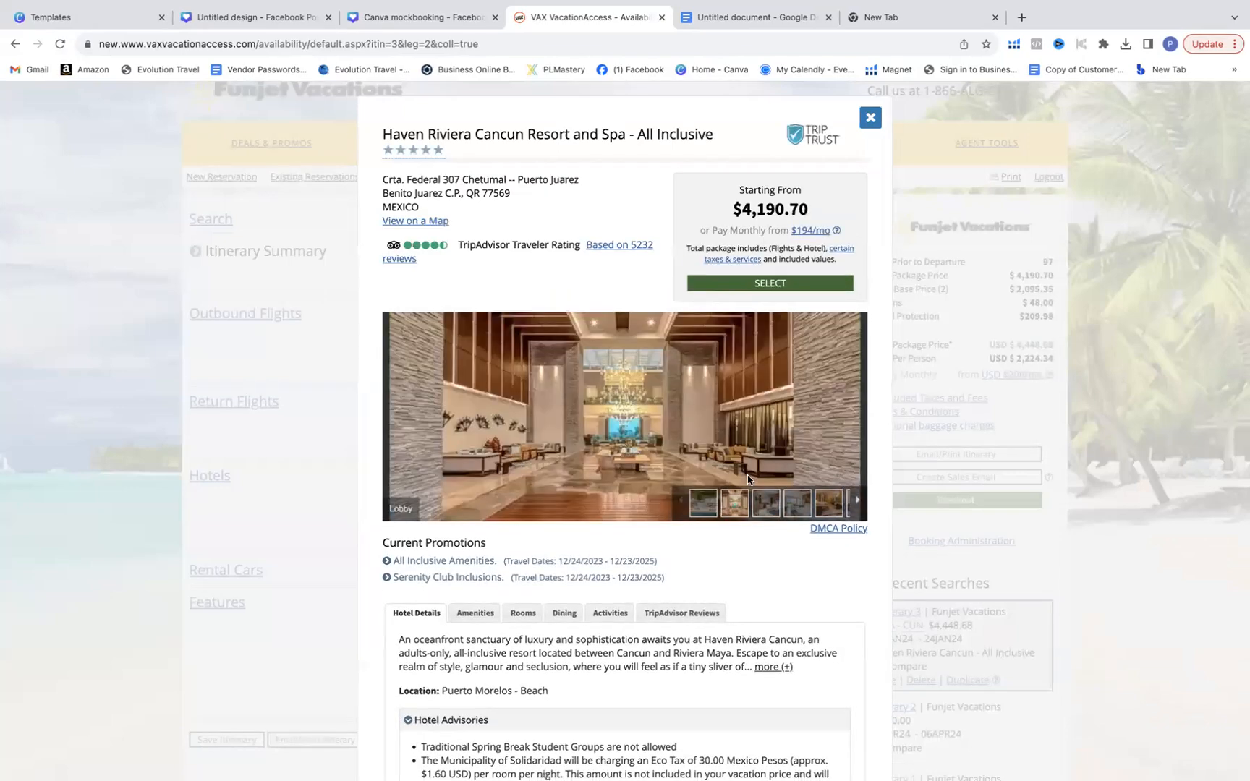
click(768, 507)
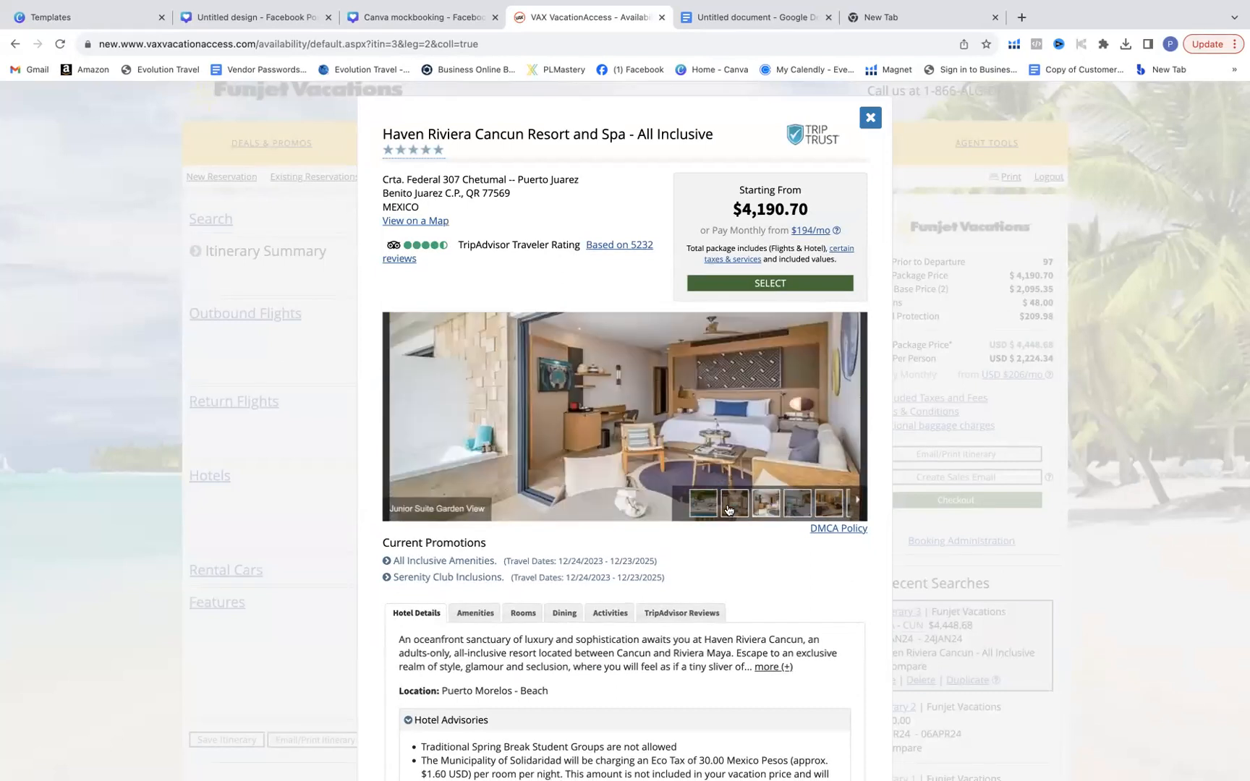
click(792, 508)
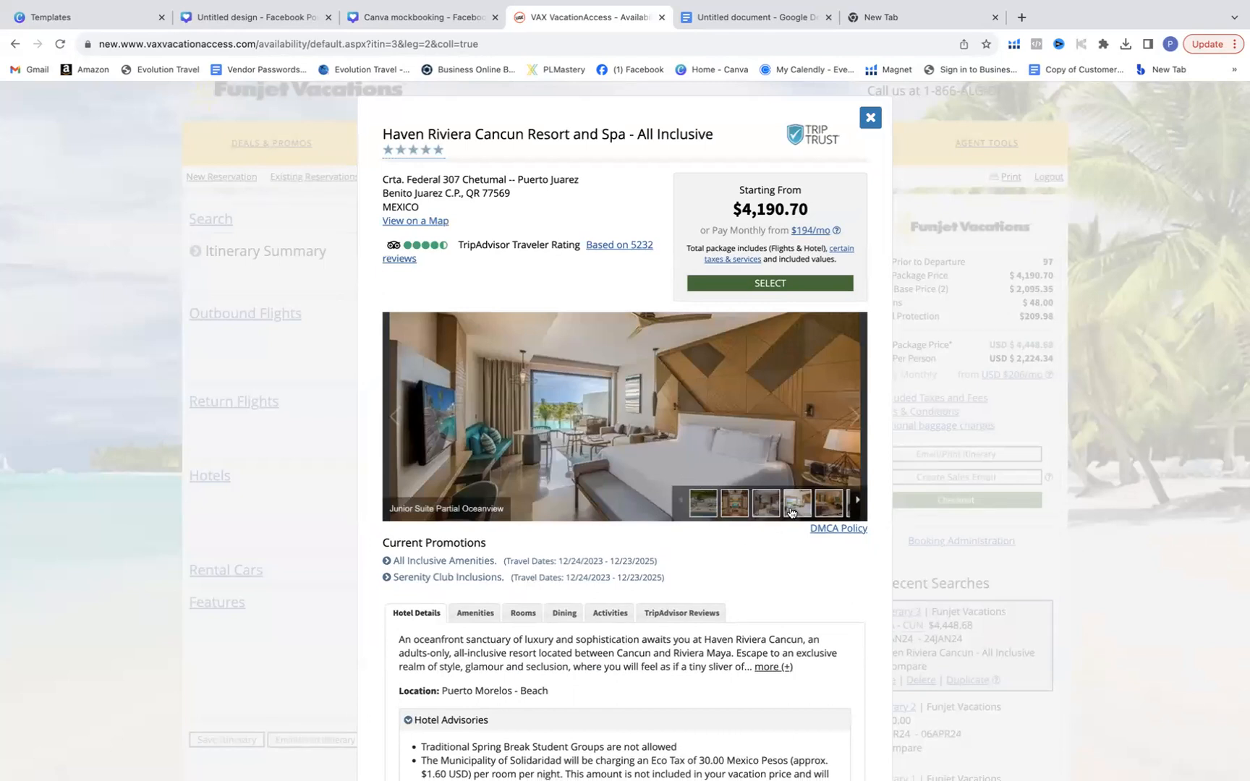
click(829, 503)
click(855, 502)
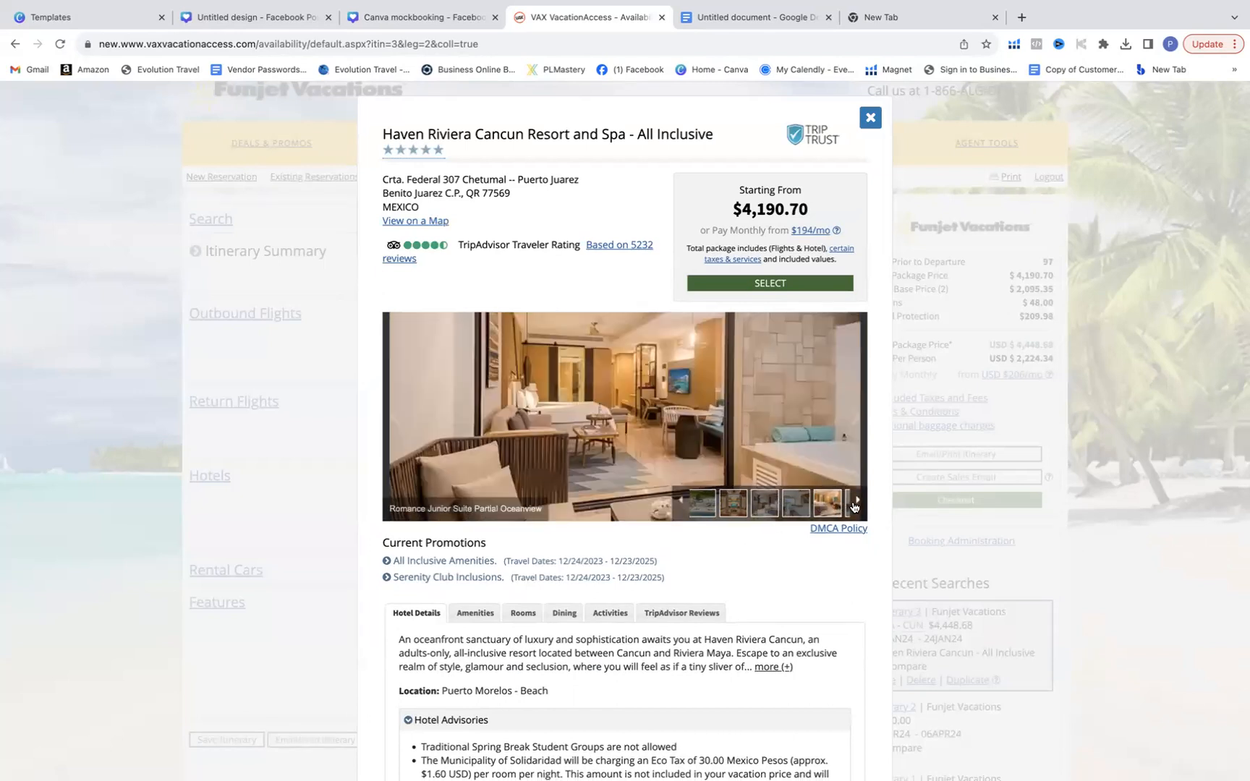
click(832, 508)
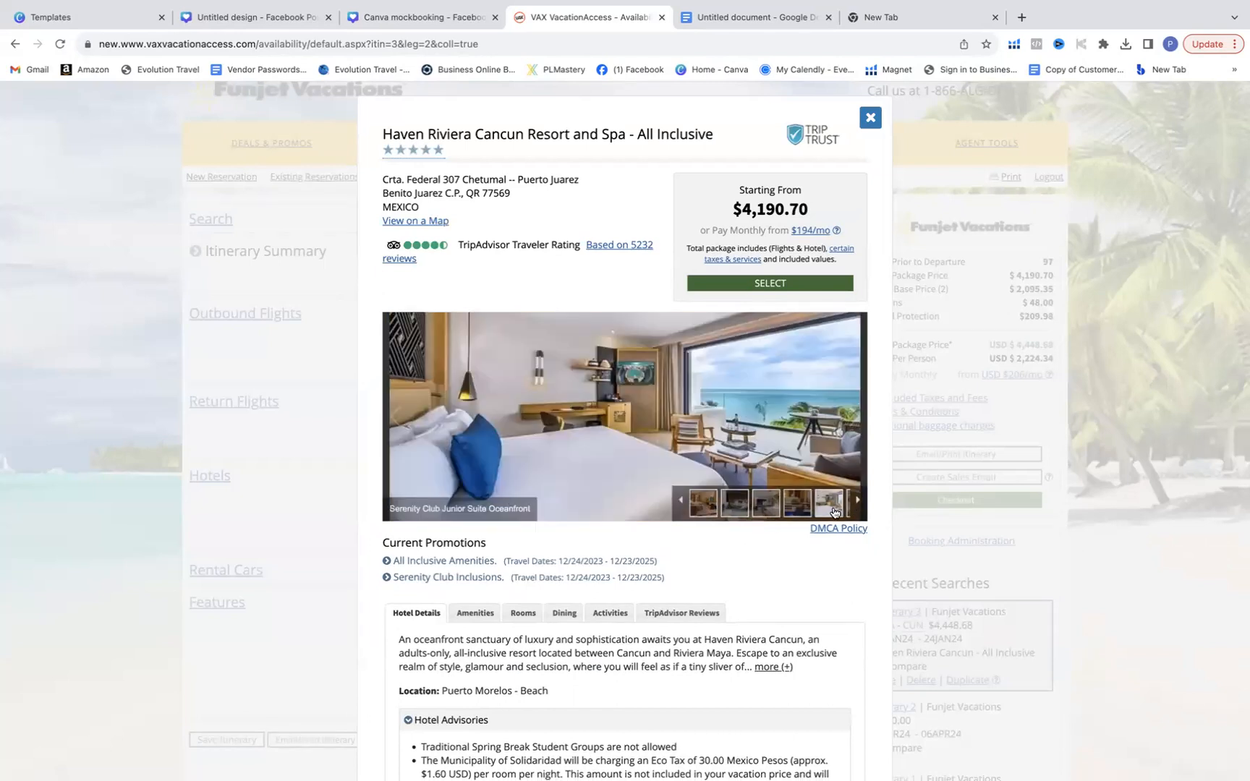
right_click(622, 423)
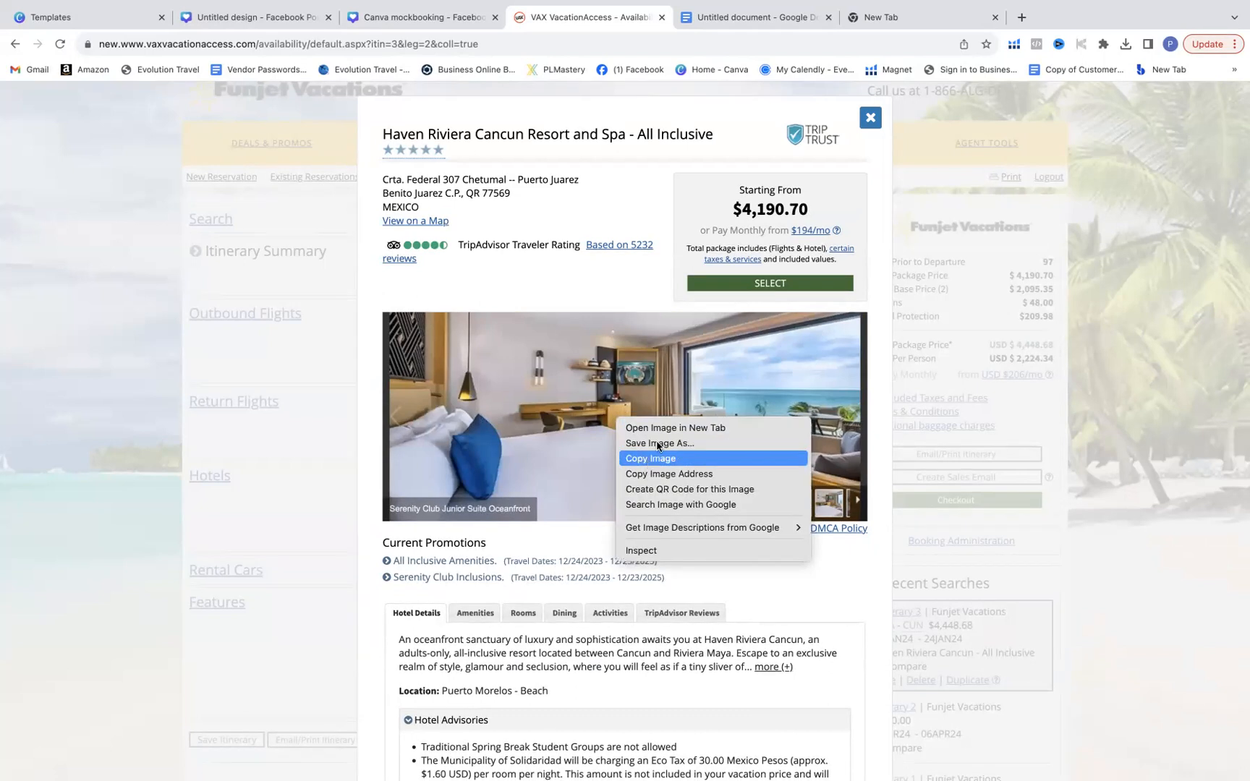
click(658, 444)
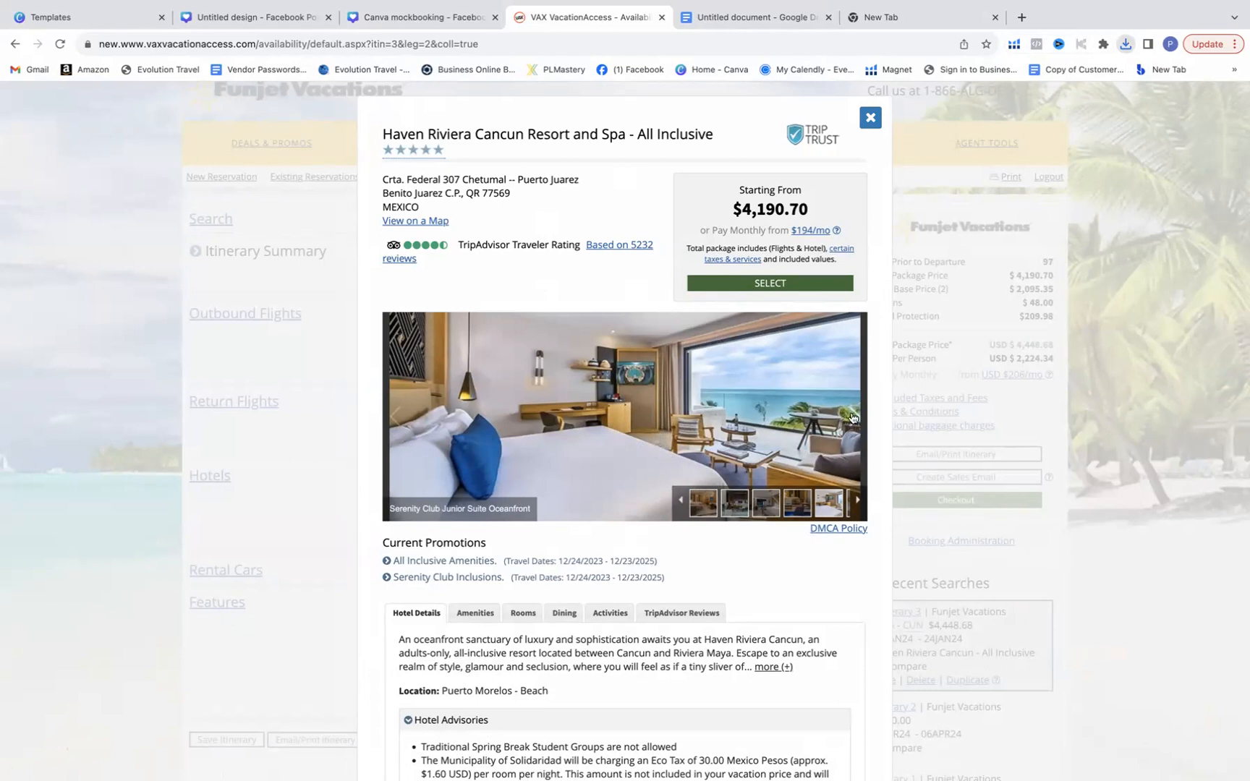
click(854, 418)
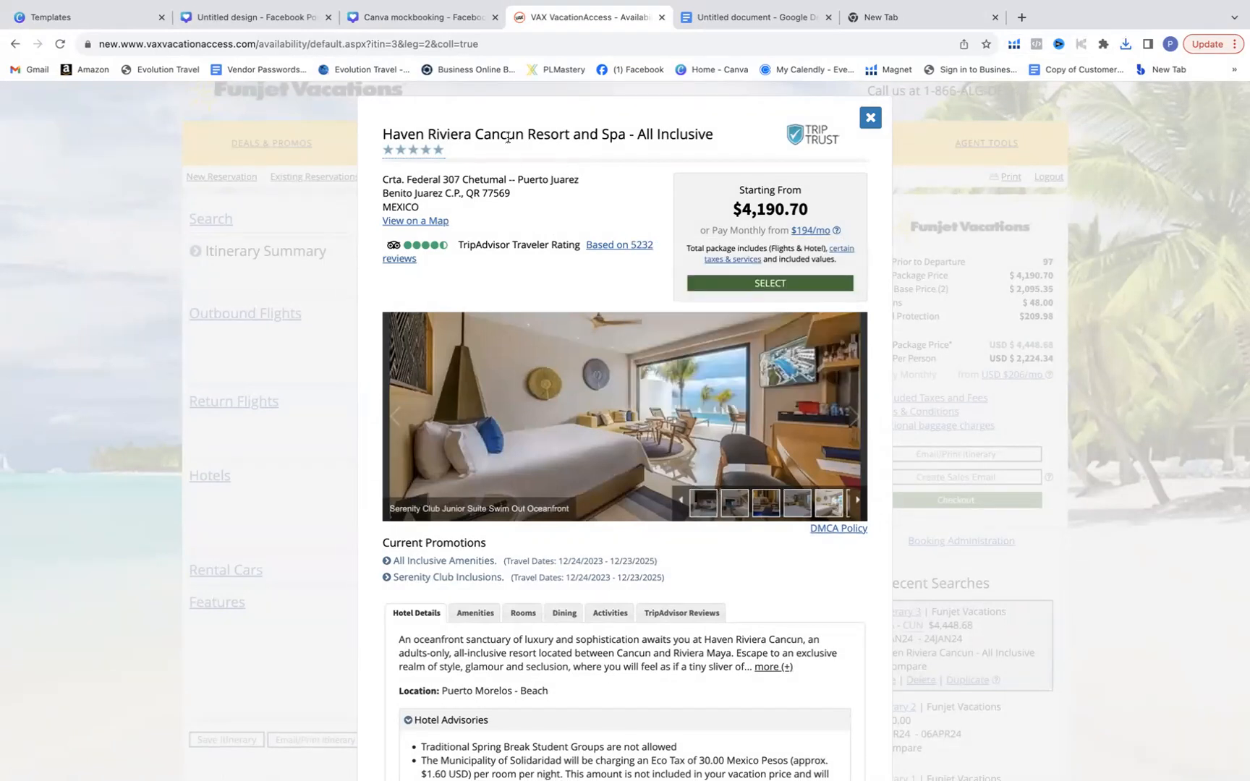
Step: Copy the hotel name "Haven Riviera Cancun Resort and Spa - All Inclusive" and switch to the blank browser tab
drag(717, 136, 384, 127)
right_click(403, 138)
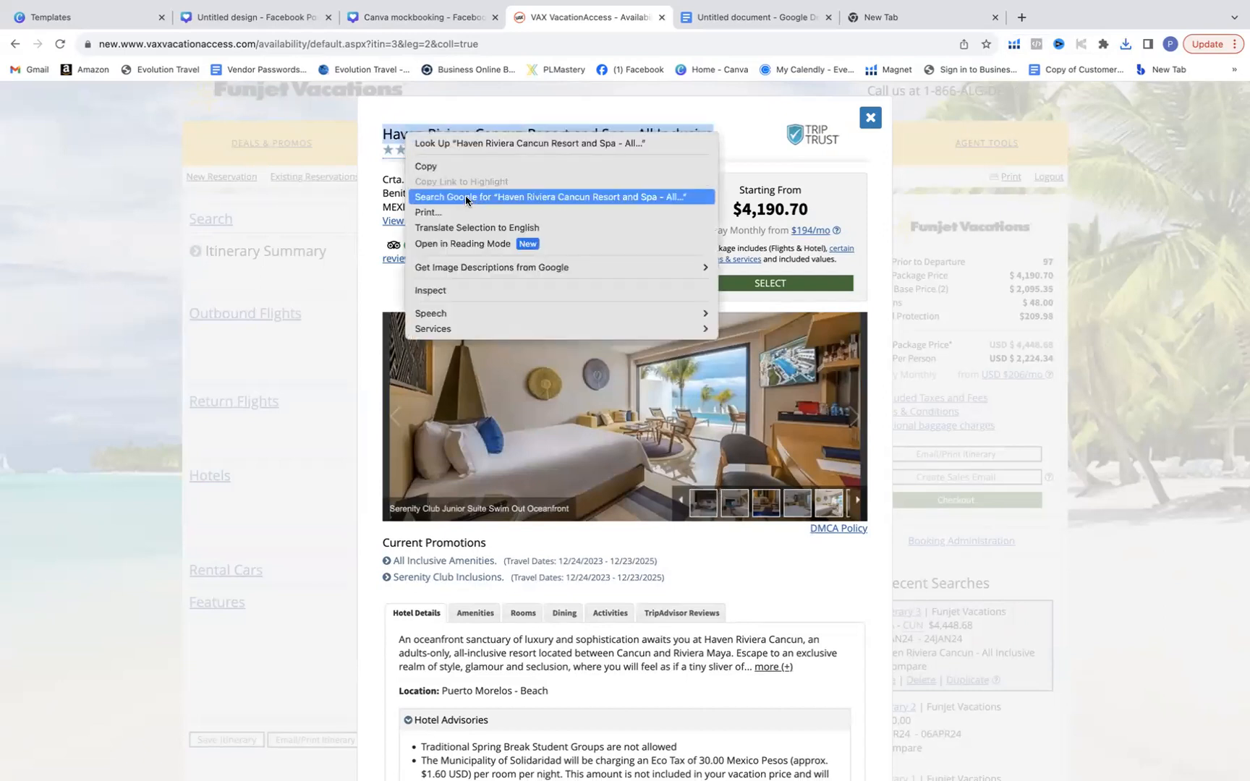
click(459, 159)
click(935, 19)
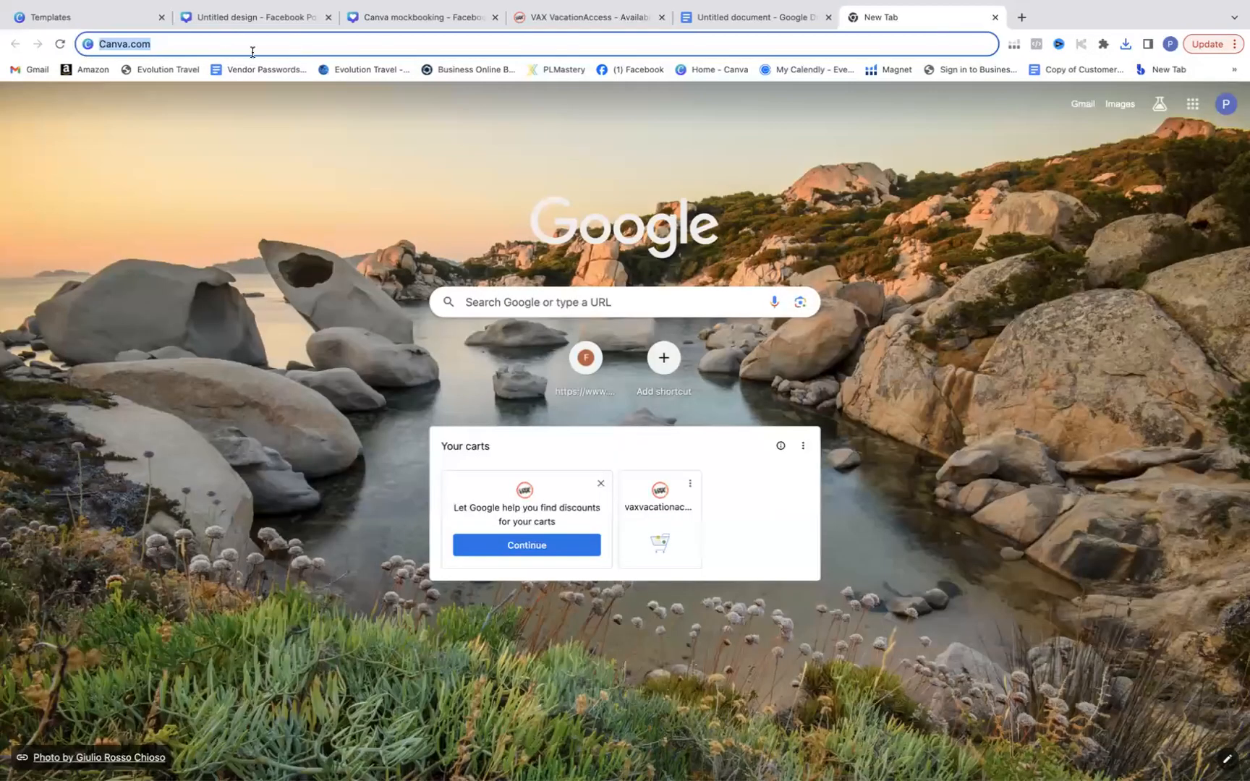
Step: Search the web for "Haven Riviera Cancun Resort and Spa - All Inclusive" and open the resort's official website
right_click(224, 42)
click(257, 143)
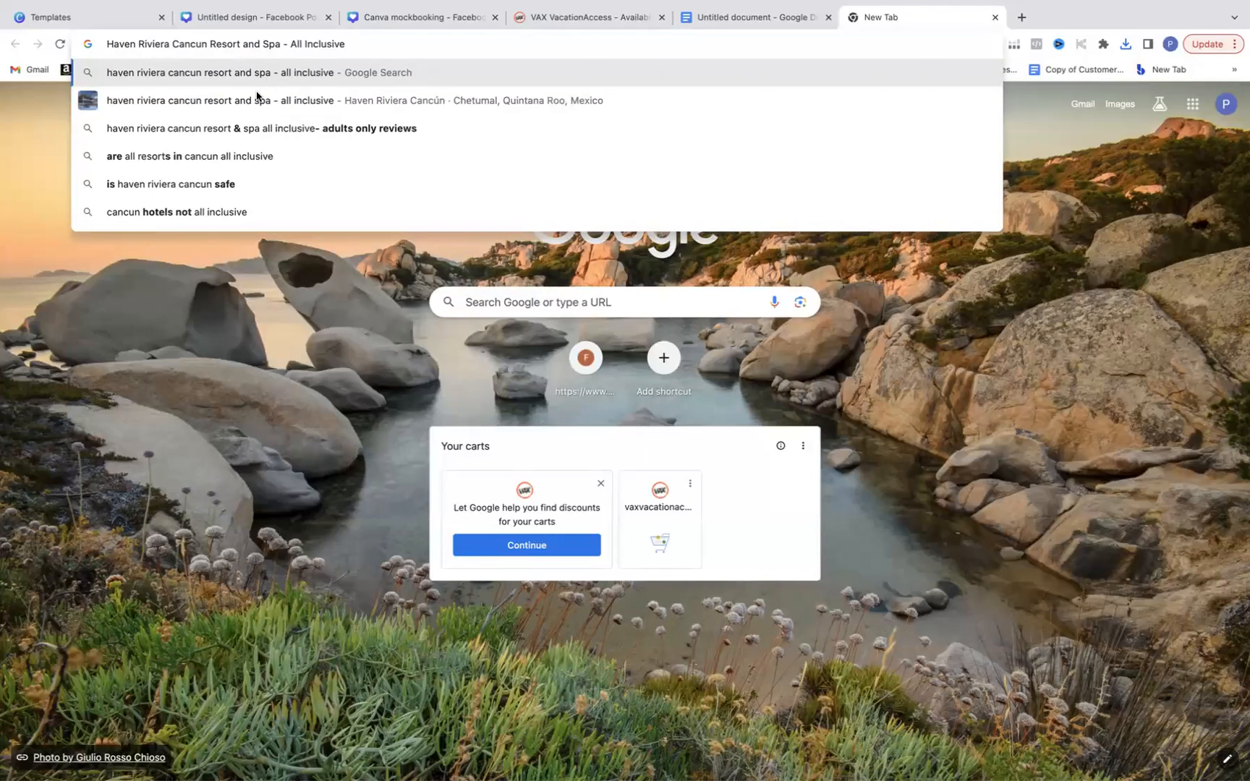
click(543, 104)
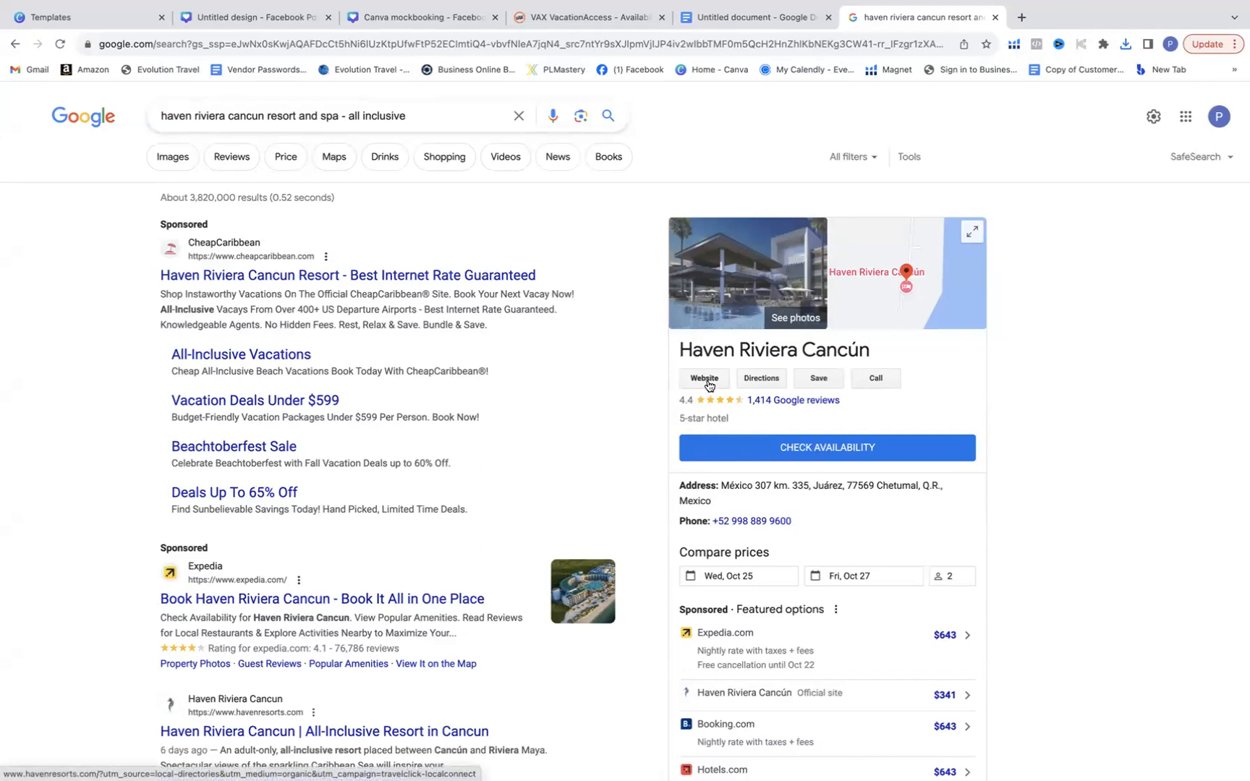
click(709, 380)
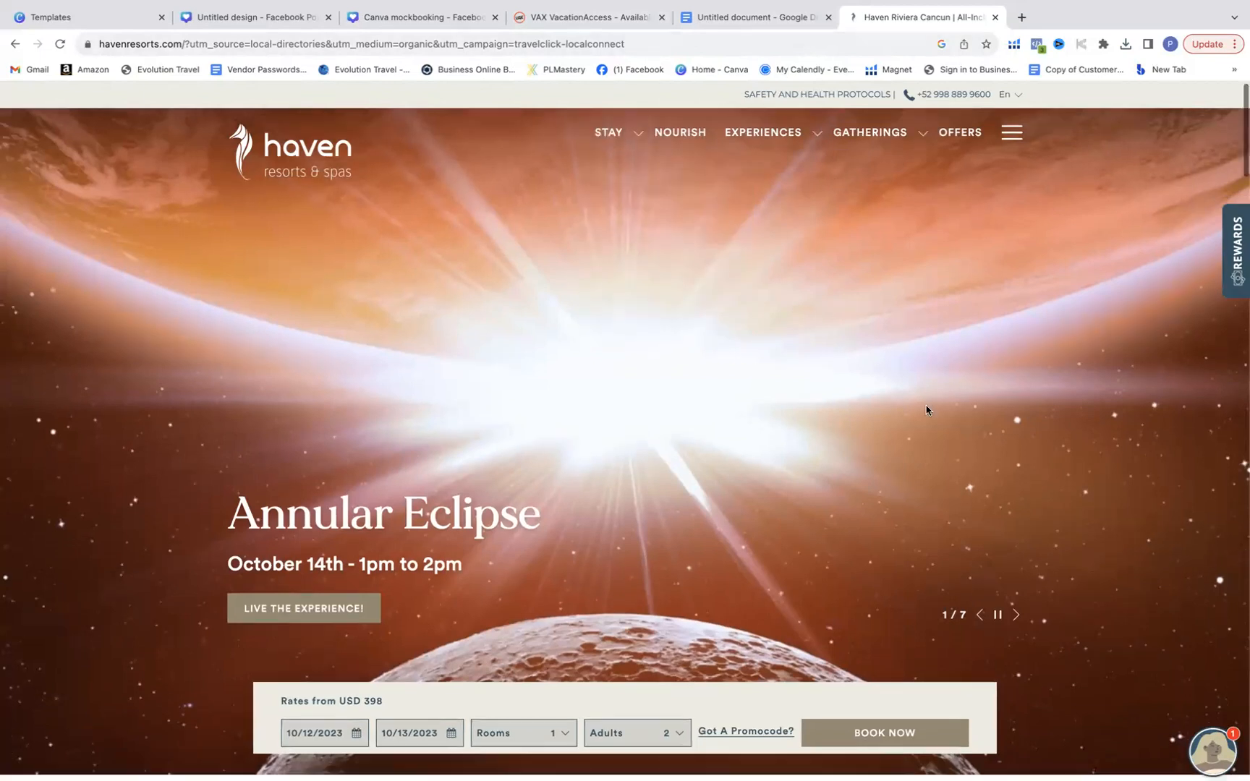
Step: Look through the Haven Riviera Cancun home page for usable resort photos
scroll(928, 410, down, 4)
scroll(927, 410, down, 6)
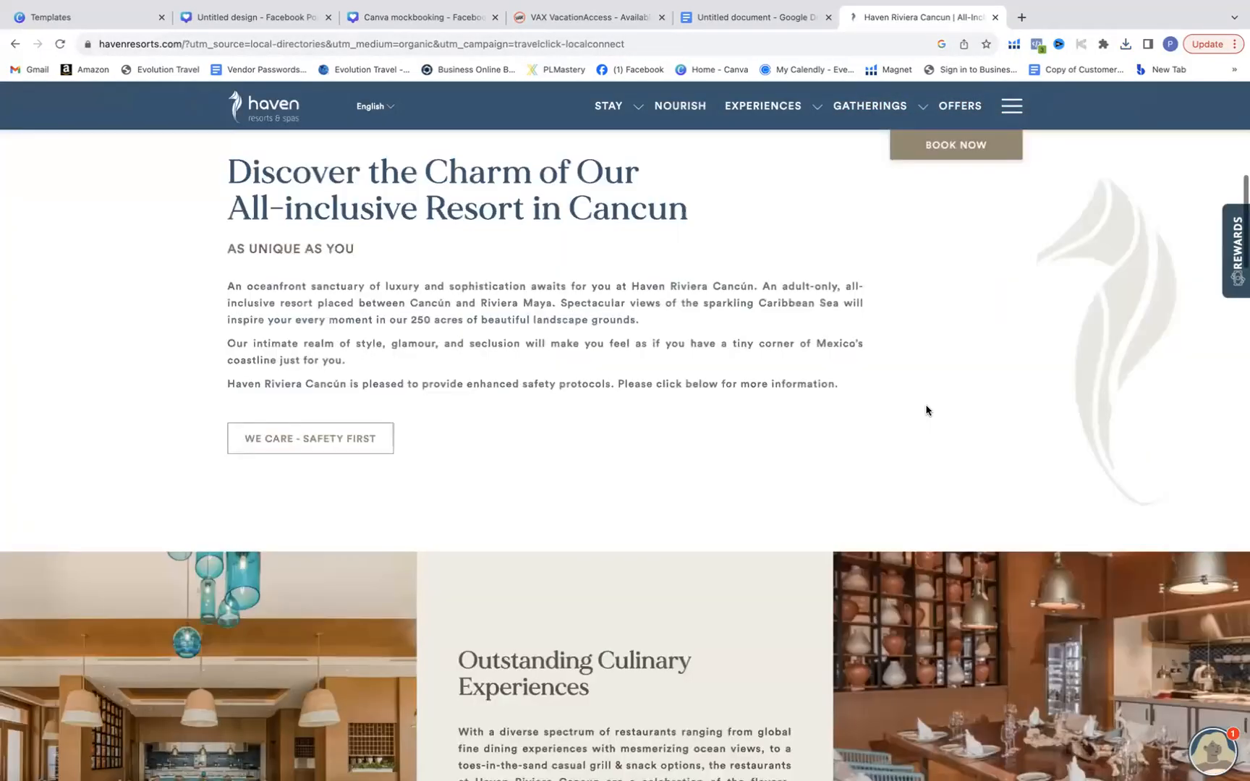
scroll(926, 410, down, 8)
scroll(926, 411, down, 12)
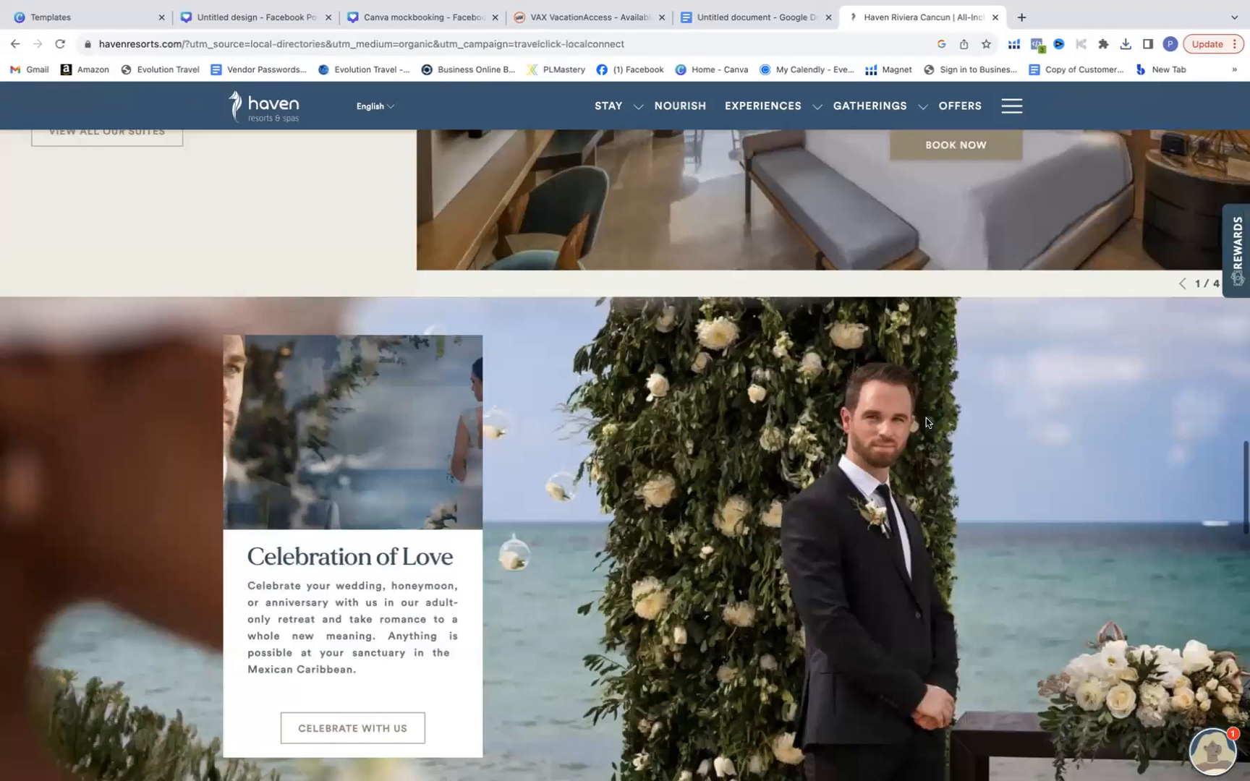
scroll(926, 421, up, 10)
scroll(926, 422, up, 15)
scroll(926, 422, down, 20)
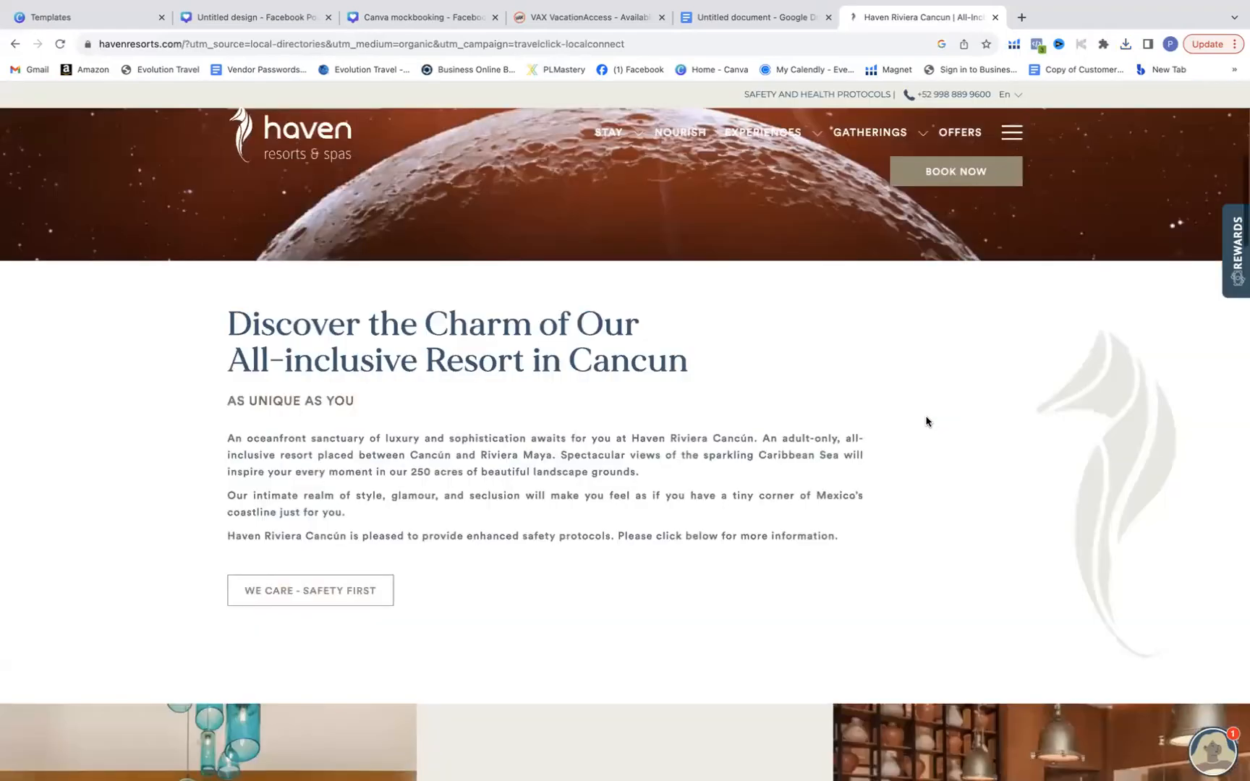
scroll(924, 422, down, 2)
scroll(923, 423, up, 10)
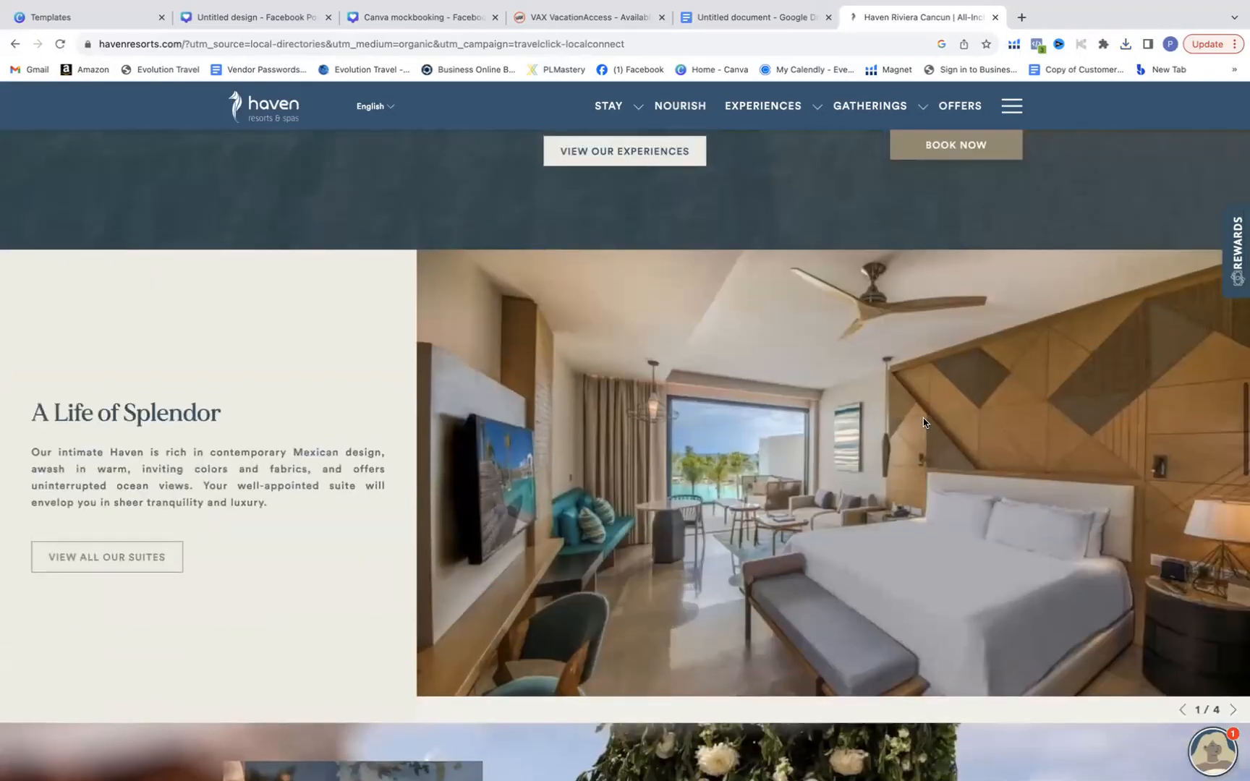
scroll(927, 398, up, 10)
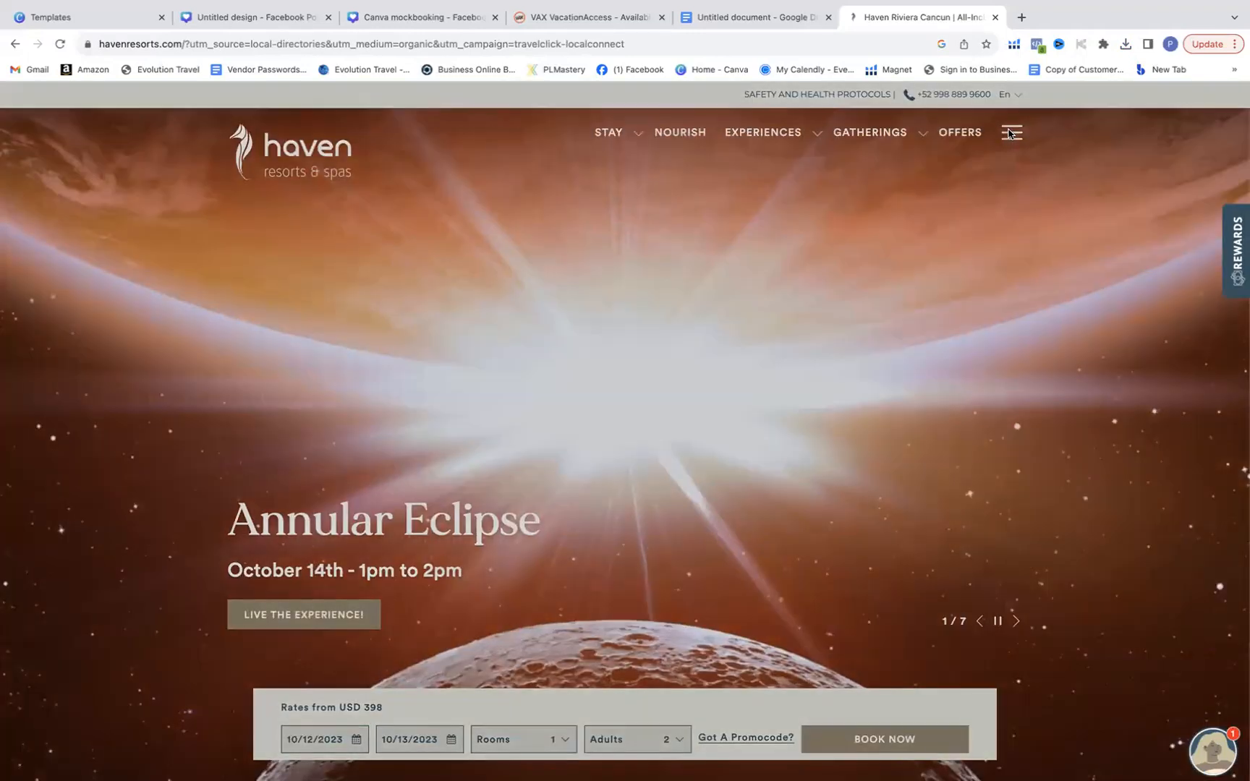
Step: Open the resort's photo gallery and save the sunset pool and aerial resort images
click(1010, 133)
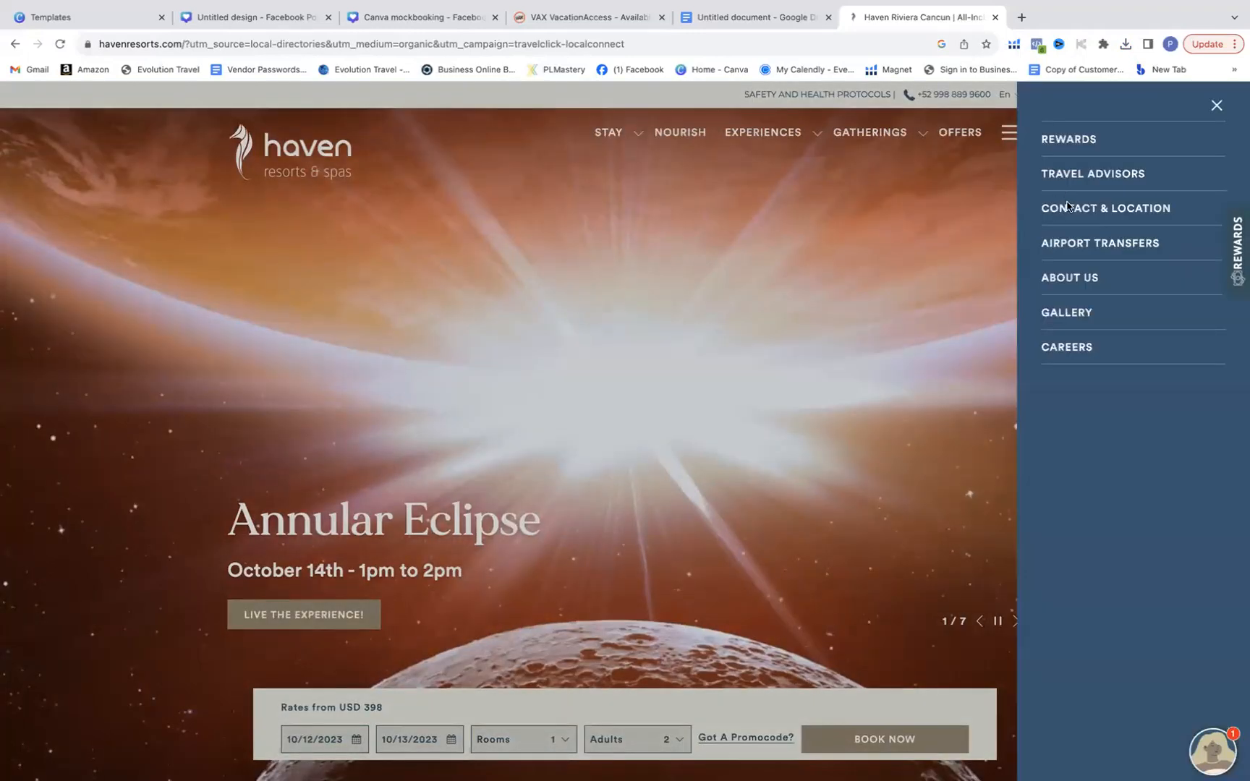
click(1069, 313)
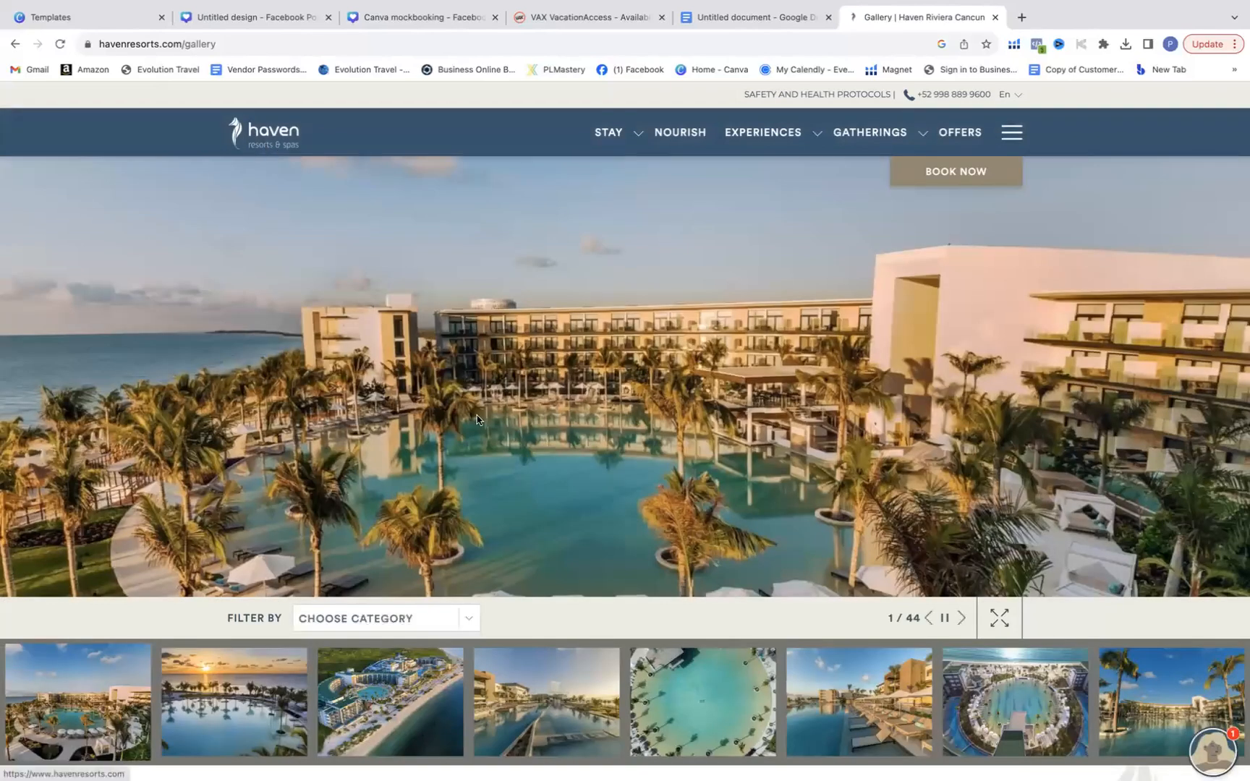
scroll(448, 594, down, 1)
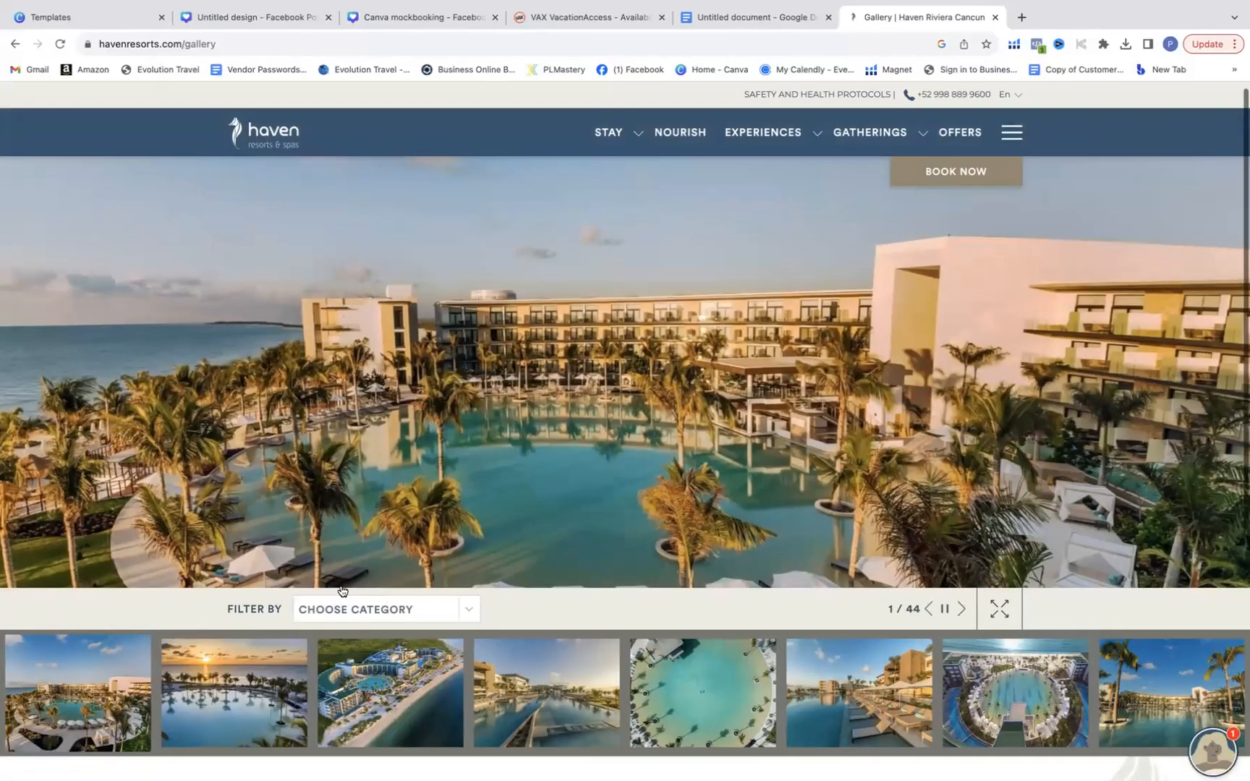
scroll(73, 556, down, 3)
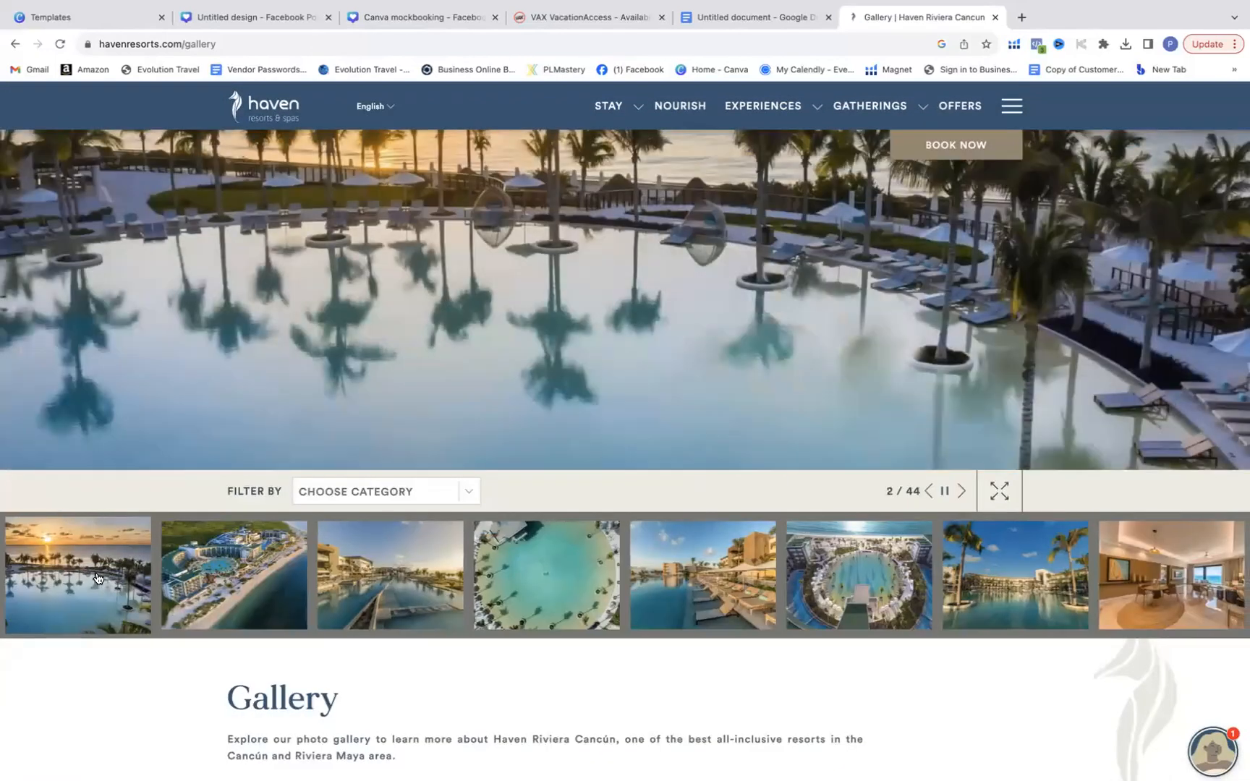
scroll(99, 578, down, 1)
right_click(97, 571)
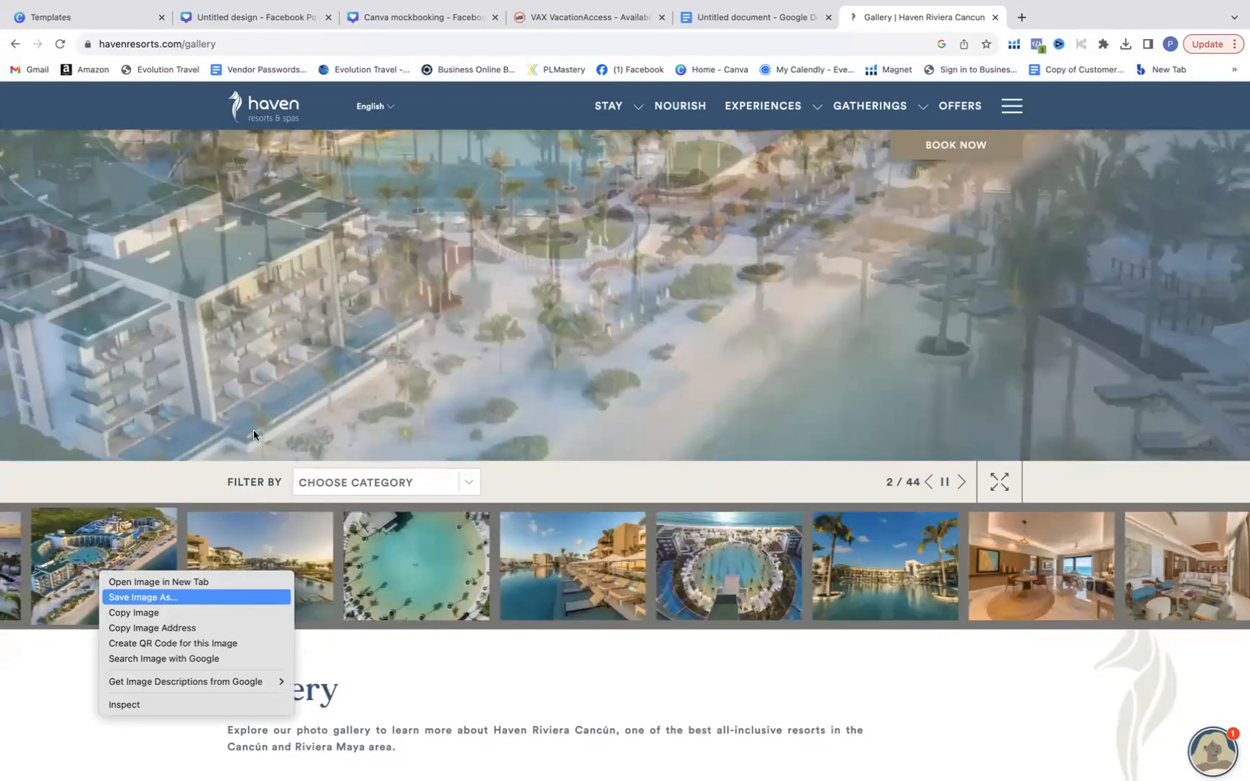
click(253, 434)
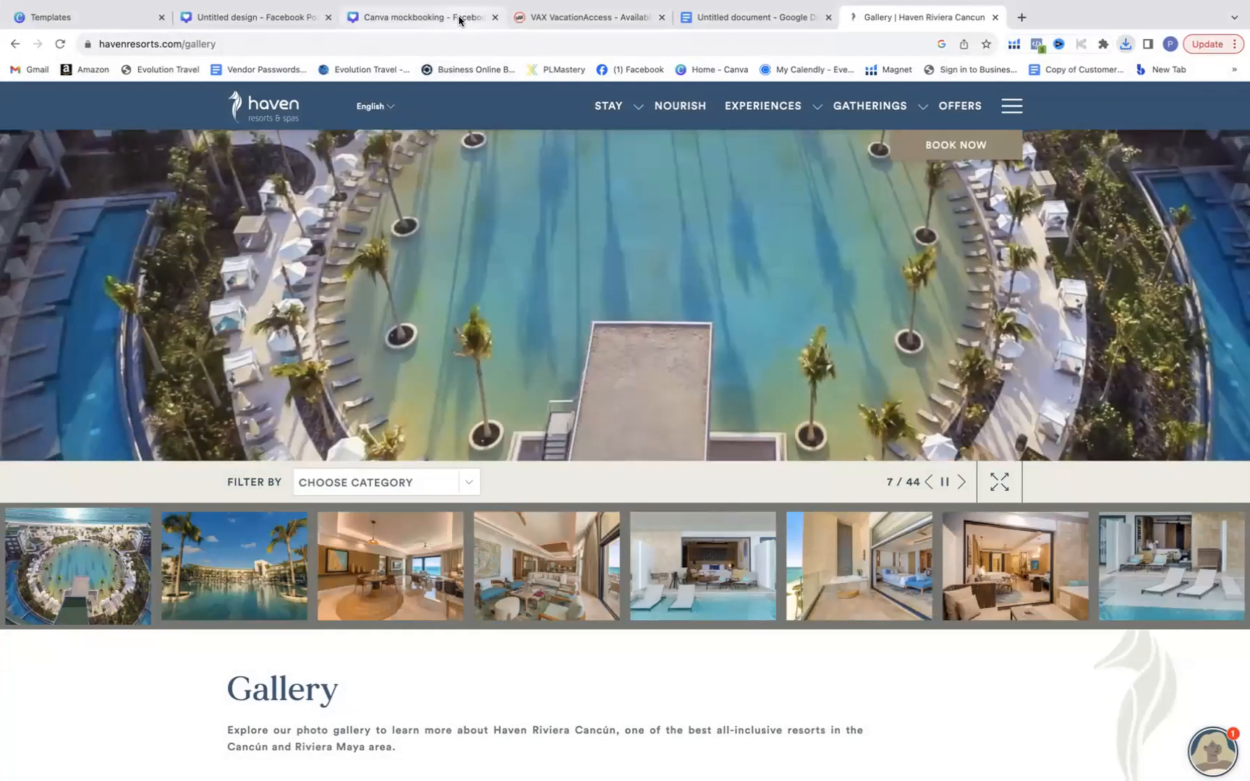
Step: Switch to the blank untitled Facebook Post design in Canva and show the available design templates
click(421, 17)
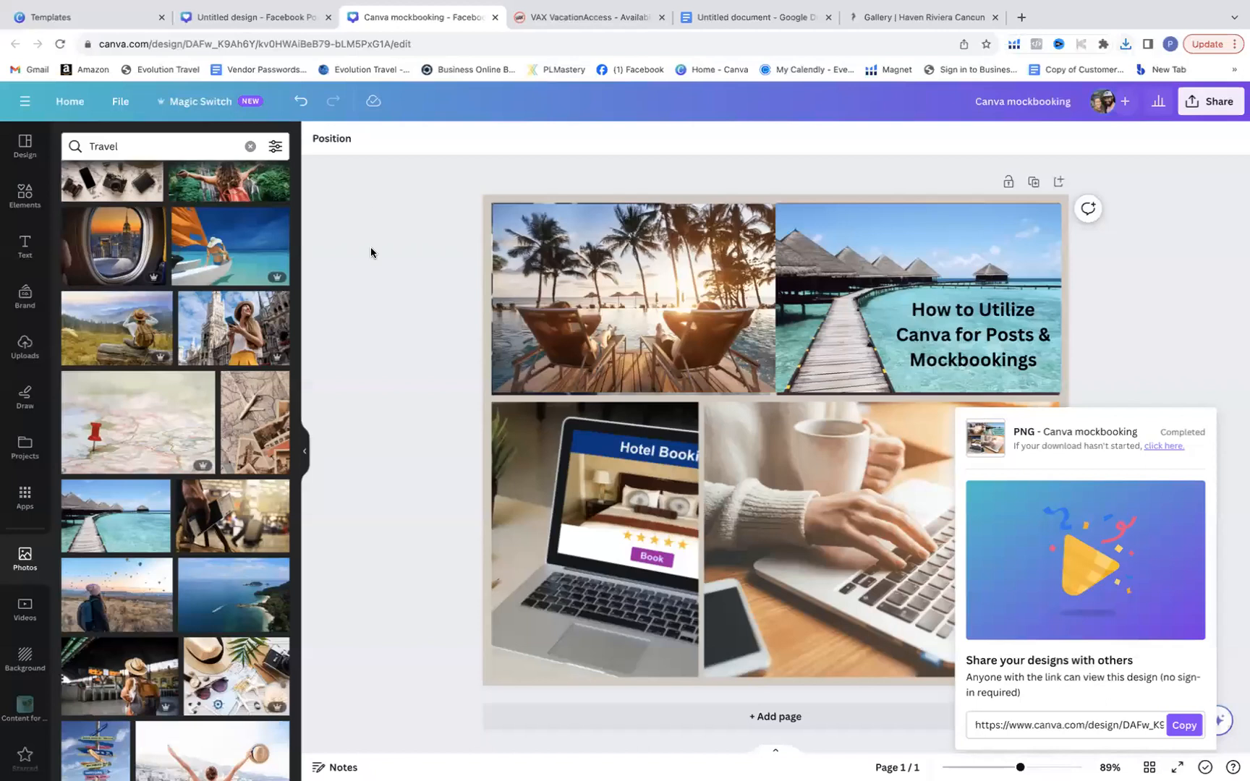
click(238, 20)
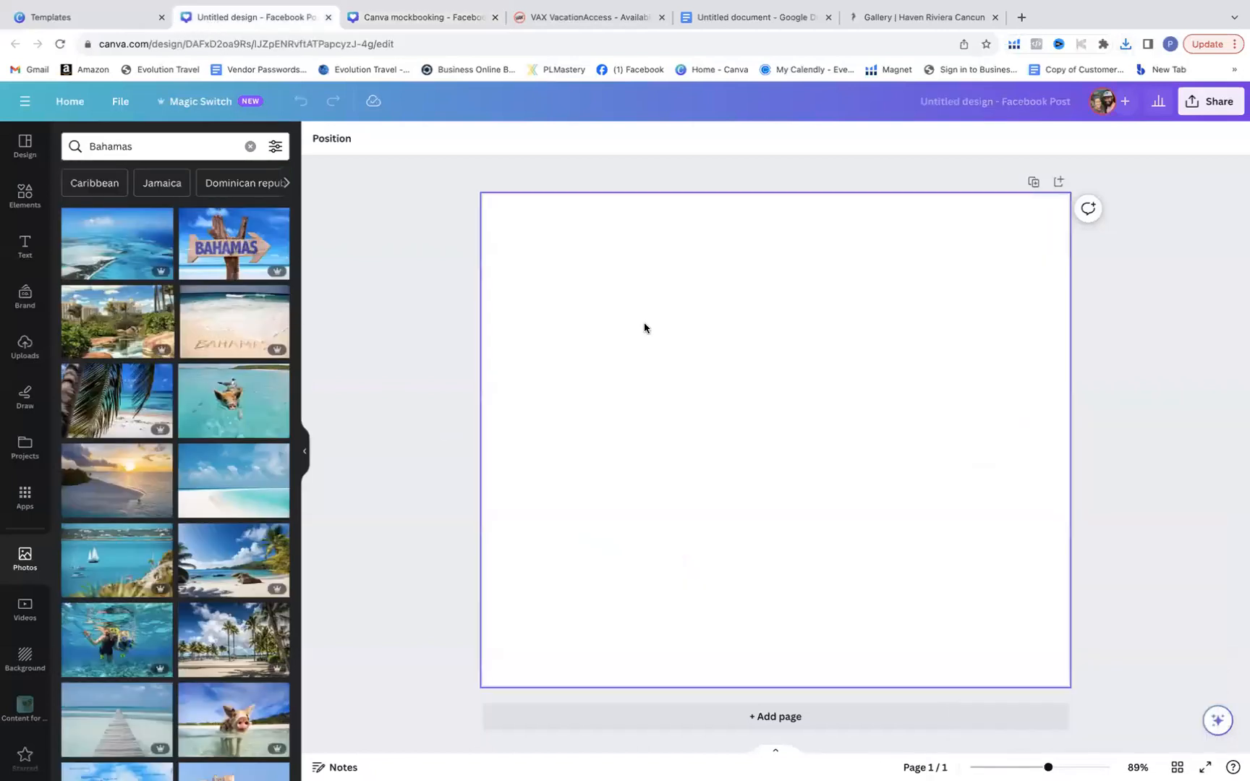
click(567, 274)
click(25, 152)
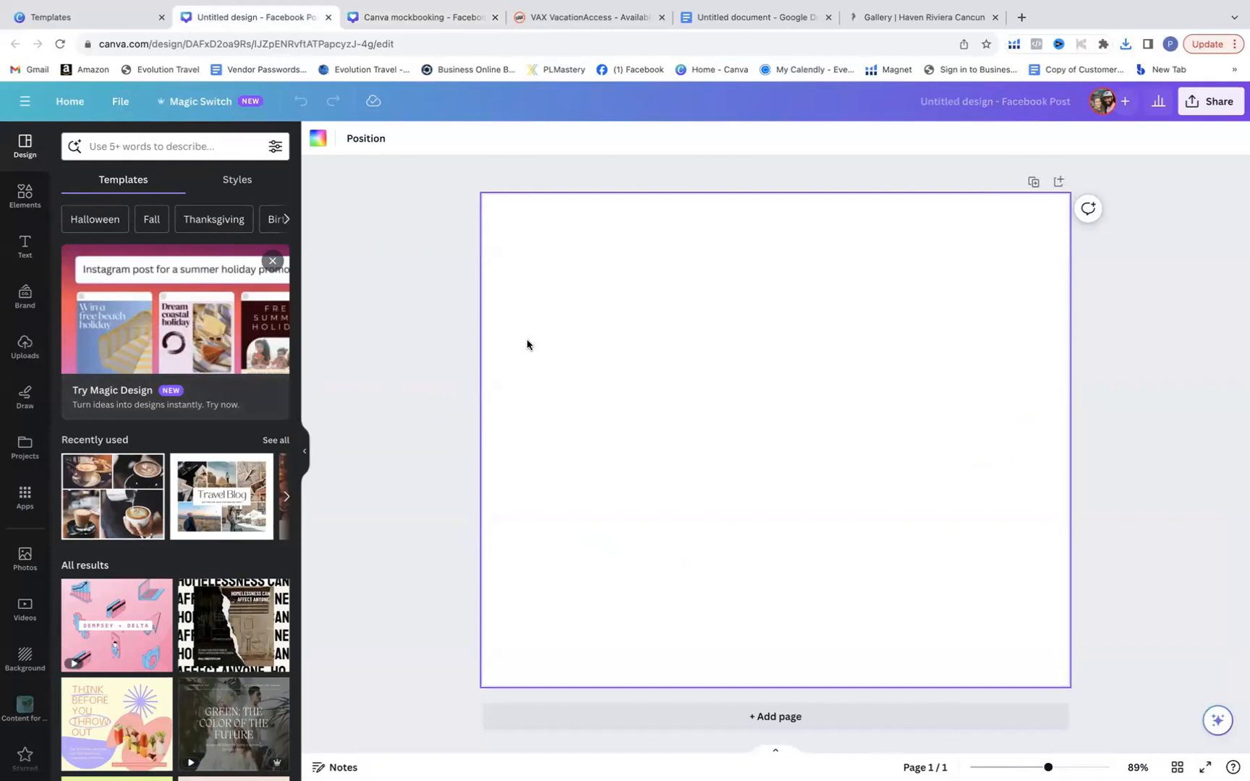
click(152, 144)
click(441, 349)
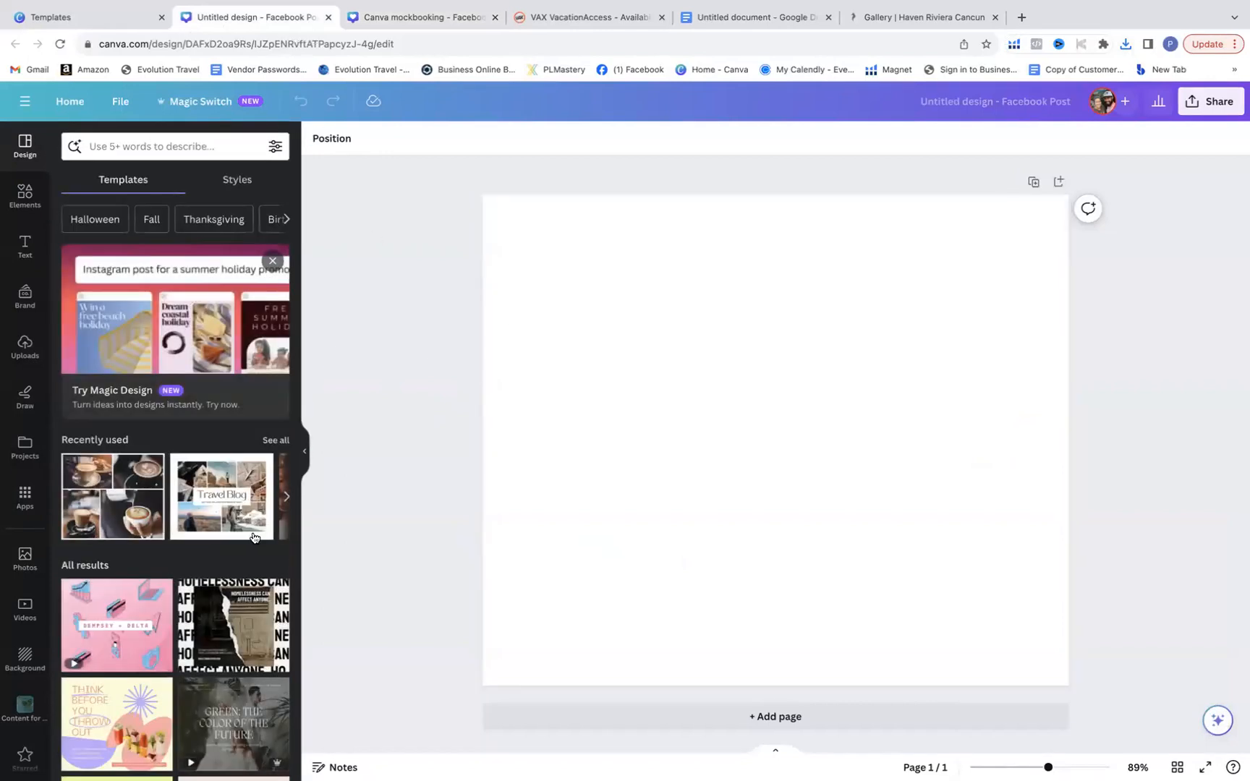
Step: Apply the recently used White Collage Travel Blog Facebook Post template to the blank page
scroll(251, 538, down, 3)
scroll(251, 537, down, 3)
scroll(144, 506, up, 7)
drag(234, 486, 513, 355)
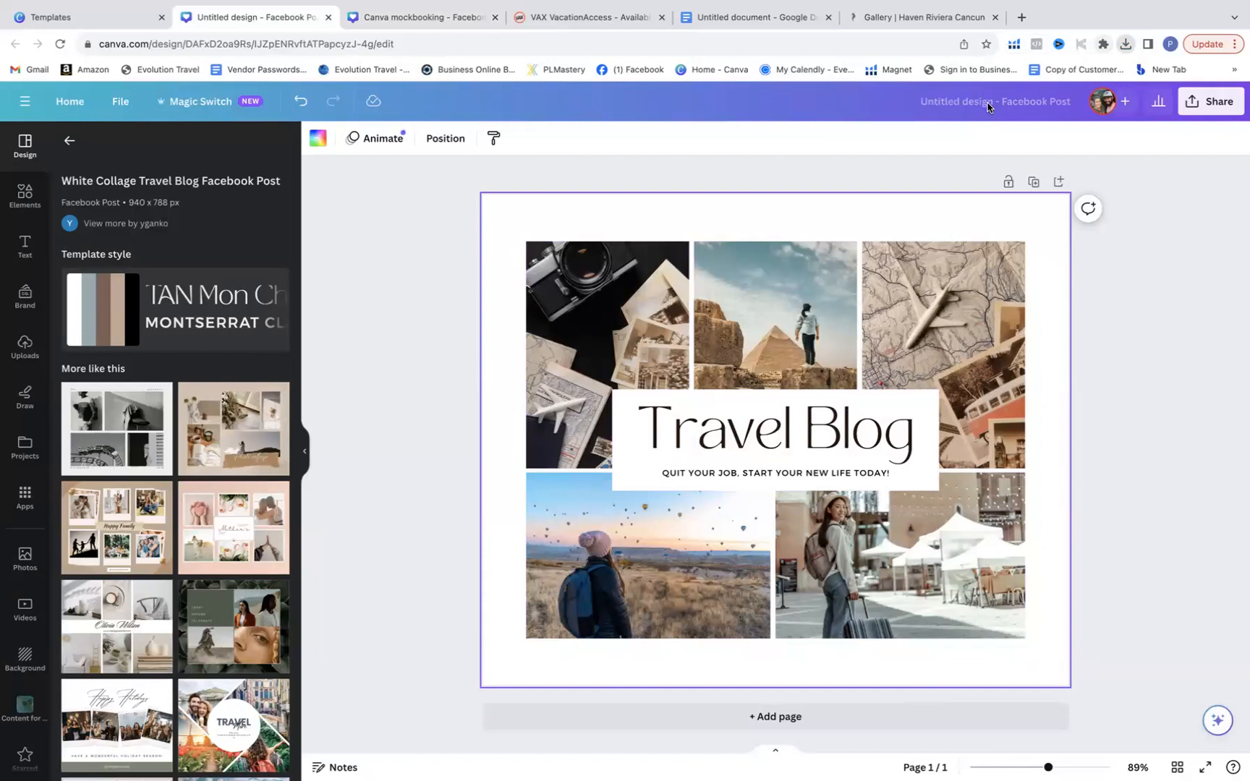
Step: Upload the saved sunset pool, aerial resort and oceanfront suite photos to the Canva image library
drag(985, 101, 195, 325)
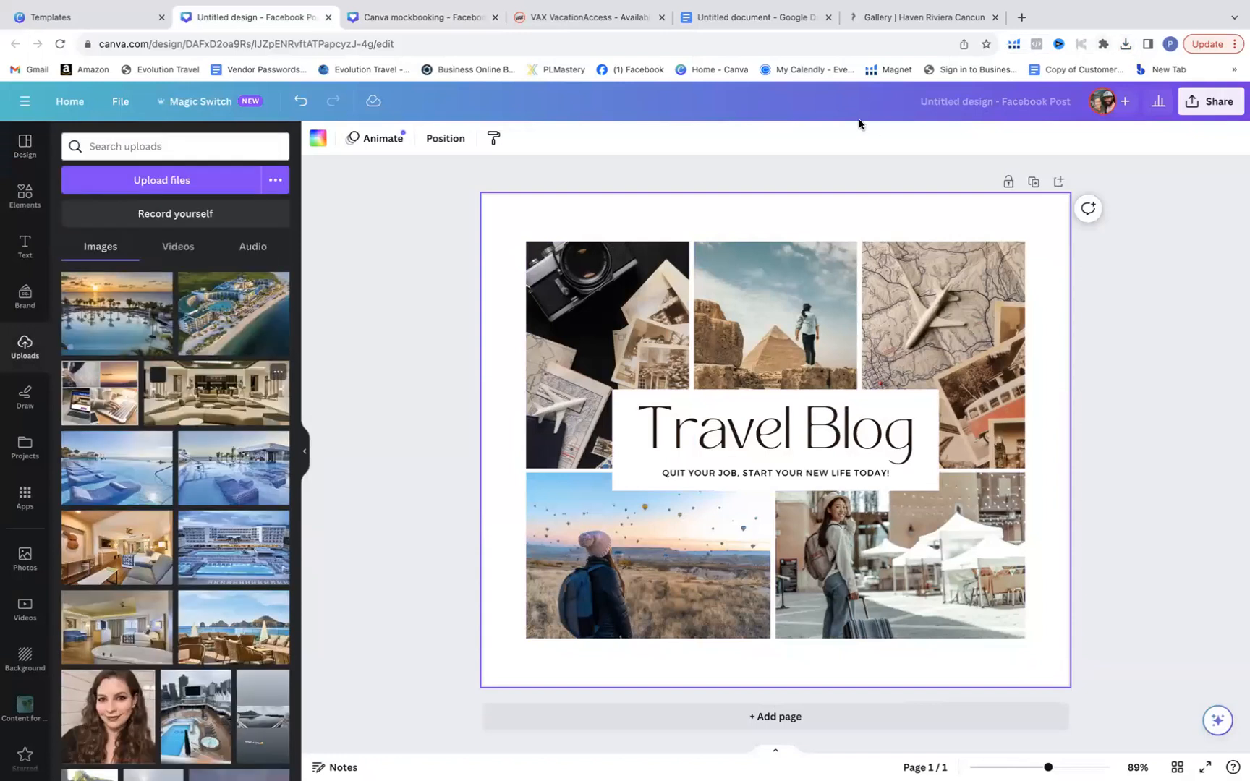
drag(998, 190, 201, 414)
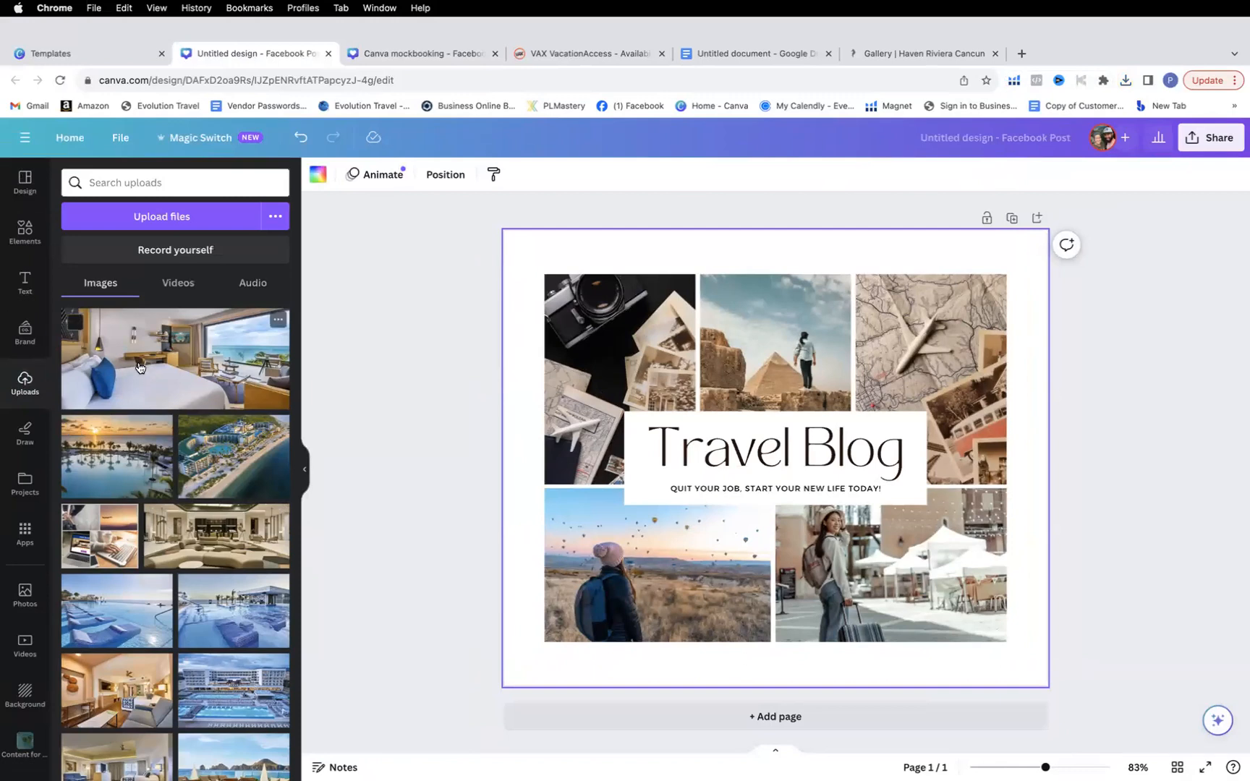
Step: Fill the collage's lower-right frame with the suite photo, the lower-left with the sunset pool and the upper-left with the aerial resort view
drag(135, 367, 857, 539)
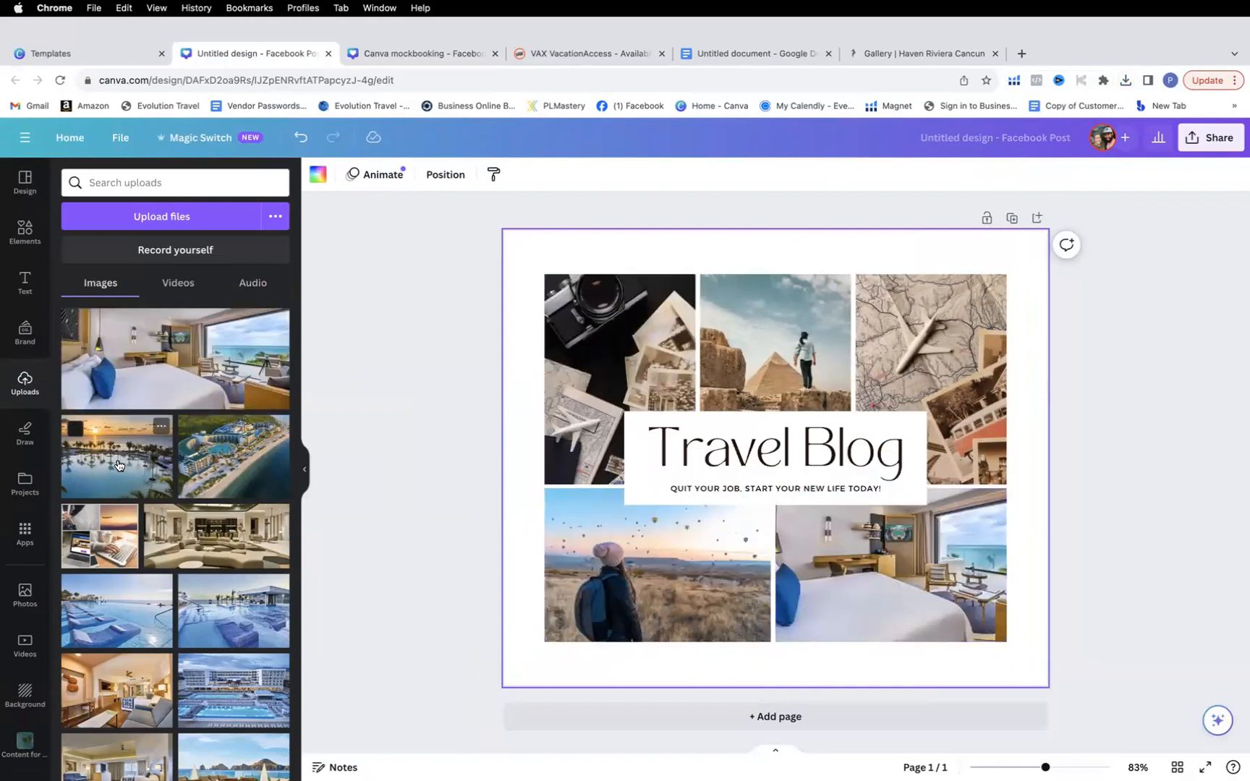
drag(207, 456, 634, 584)
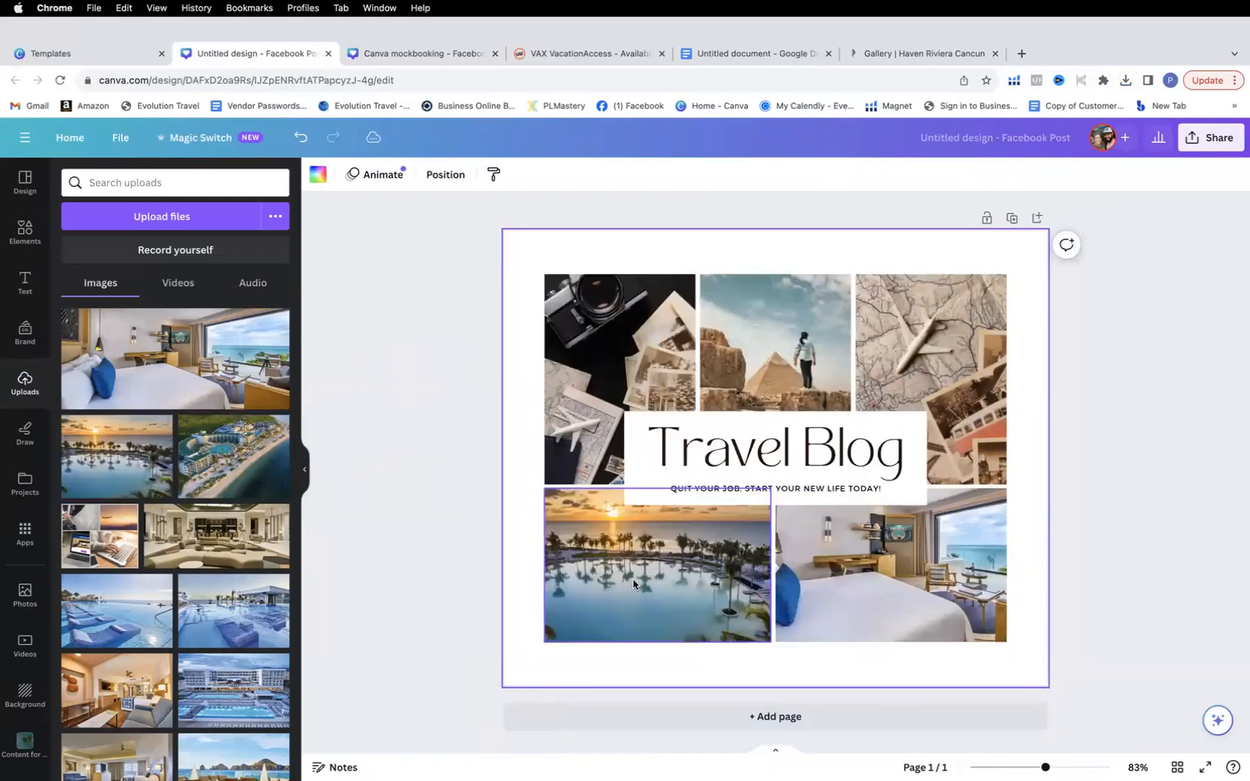
click(975, 612)
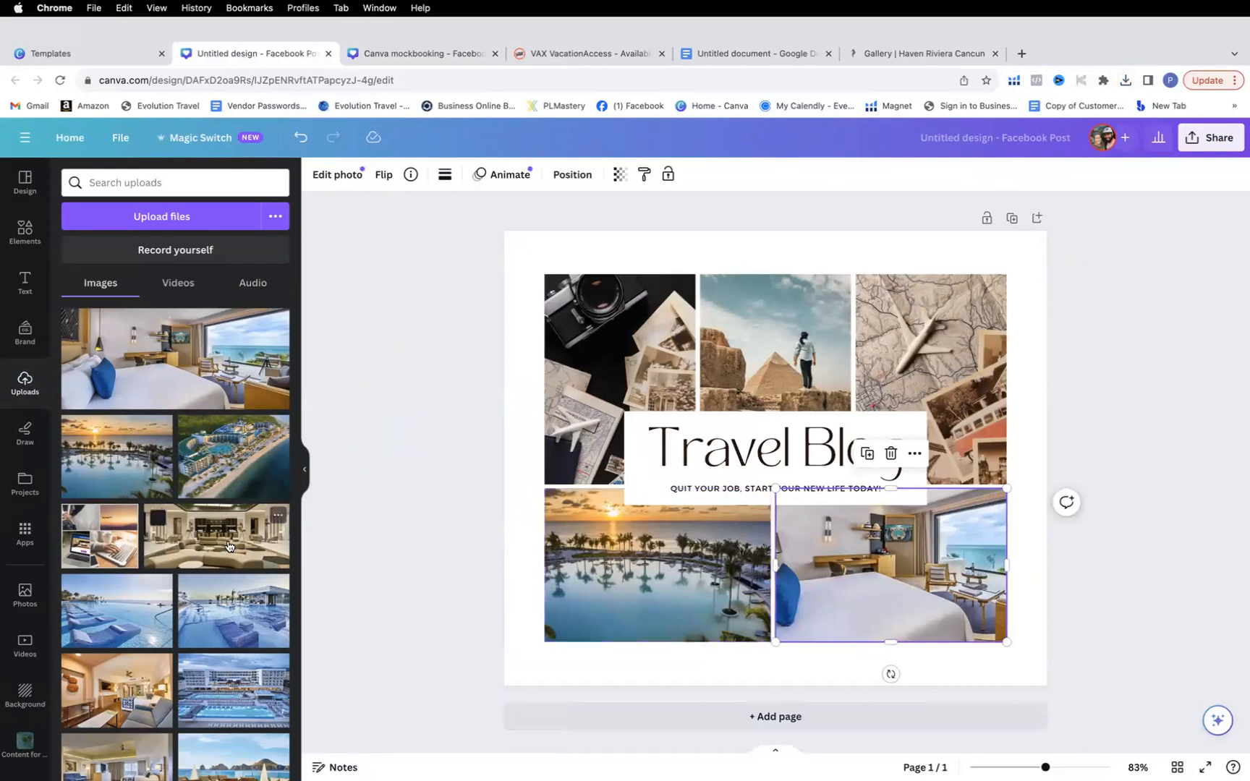
scroll(211, 506, down, 1)
drag(214, 432, 614, 347)
Step: Look through the uploaded images for photos suited to the remaining collage frames
scroll(205, 600, down, 10)
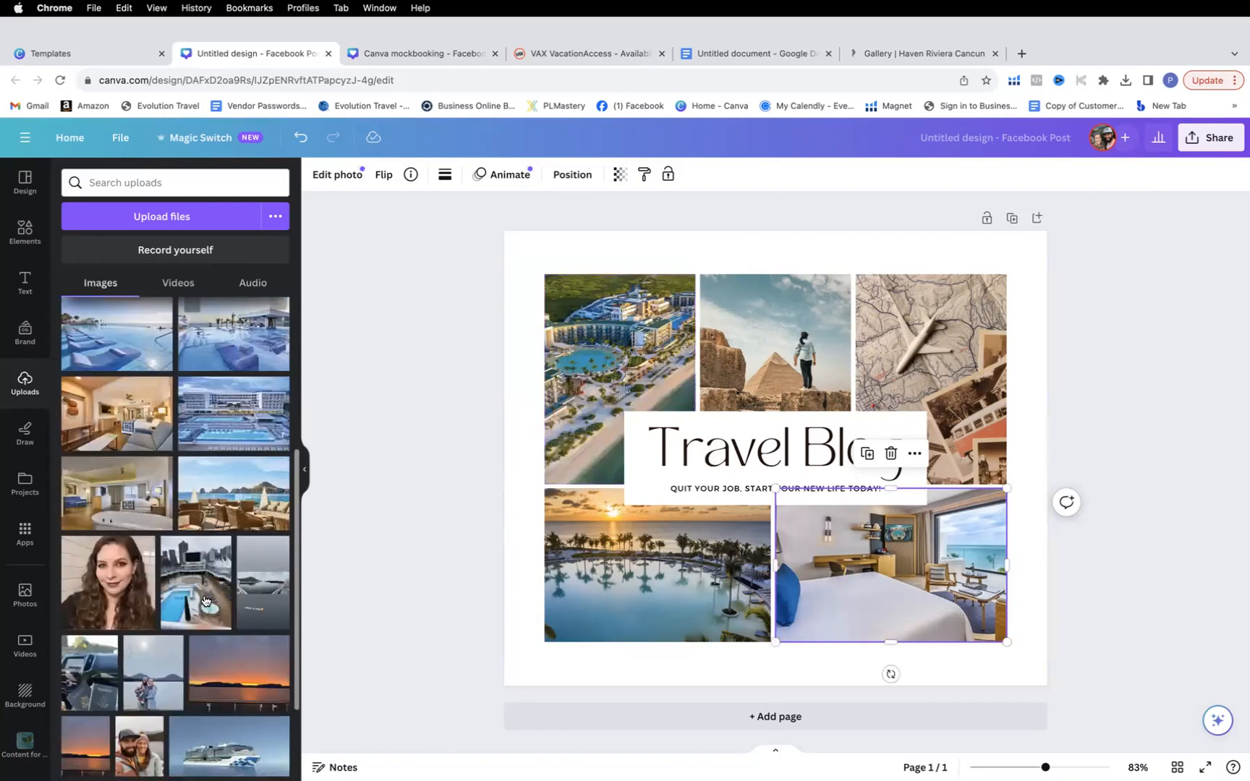
scroll(204, 600, up, 10)
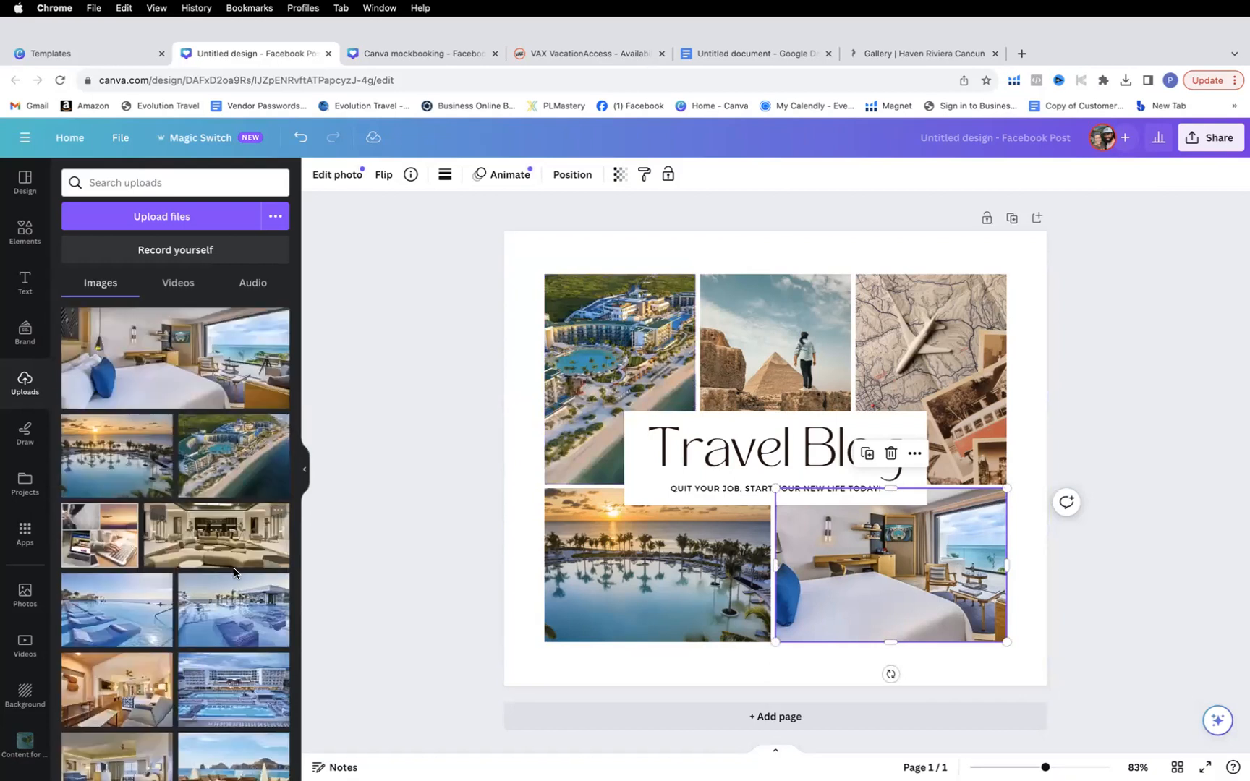
scroll(166, 637, down, 2)
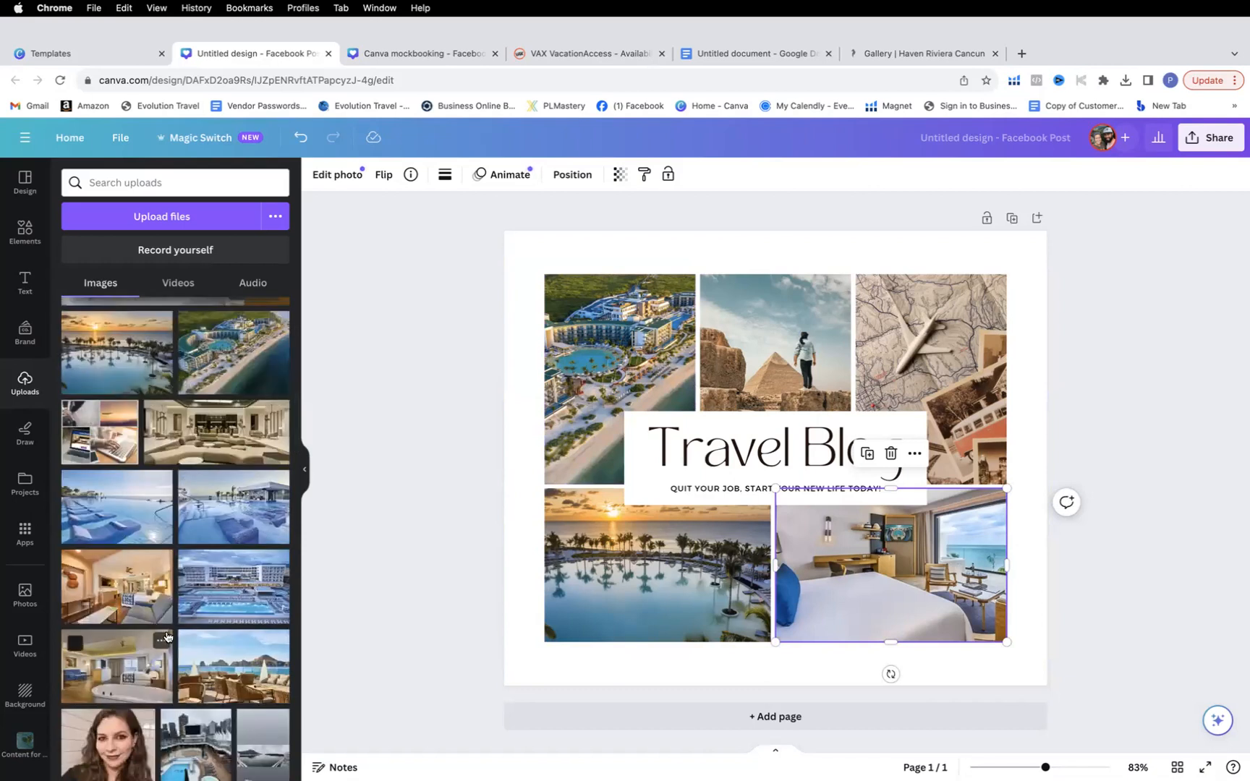
scroll(166, 636, down, 10)
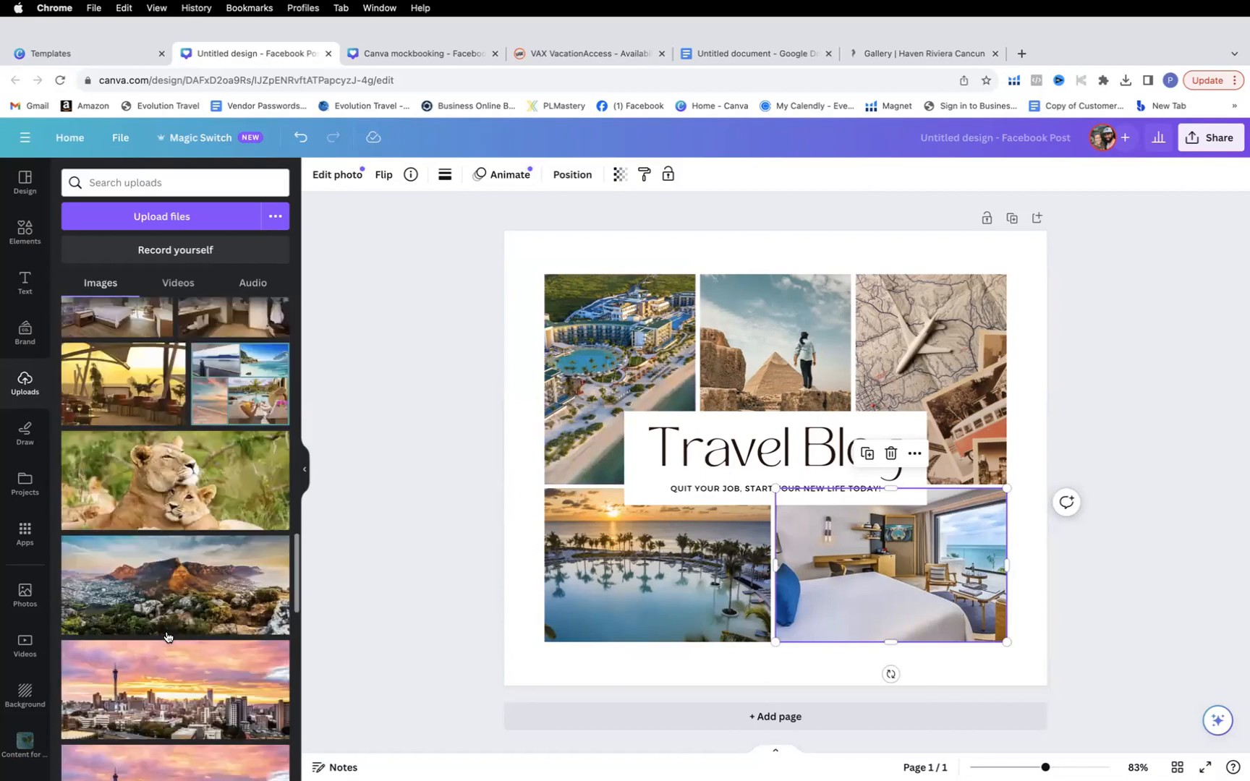
scroll(166, 637, up, 5)
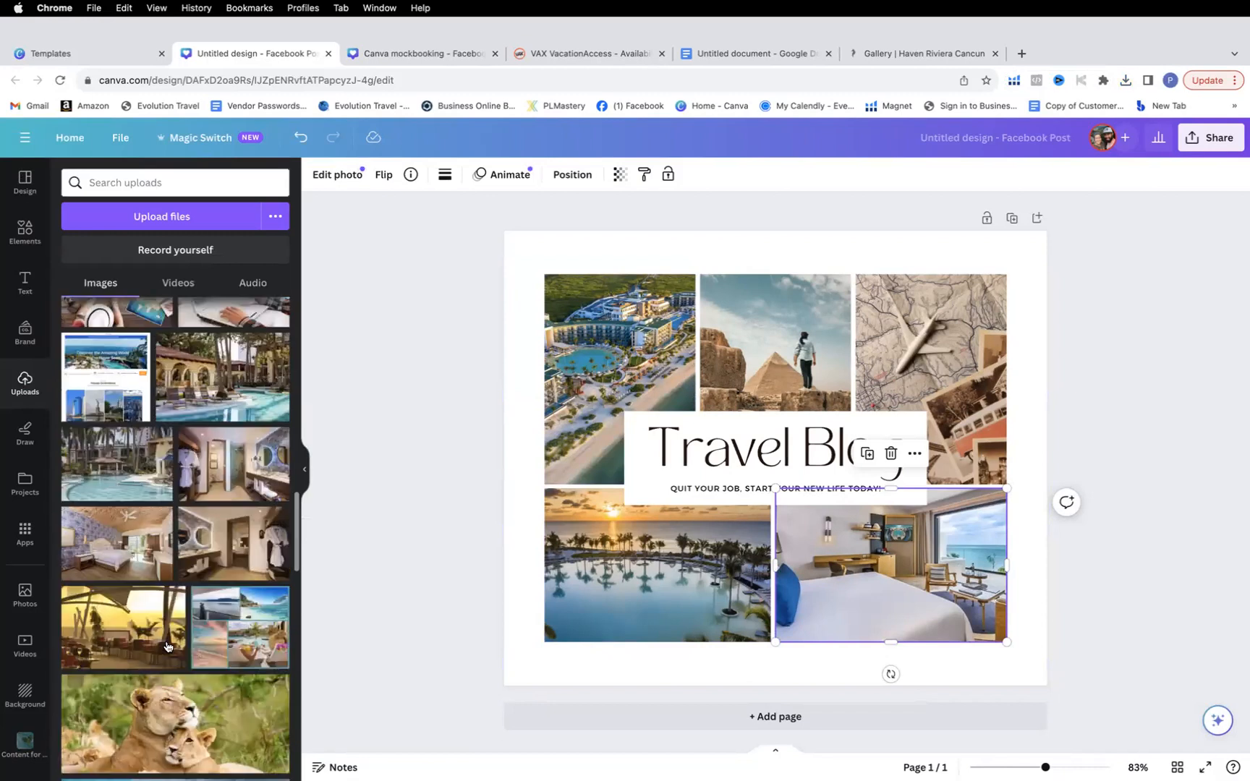
scroll(166, 646, down, 10)
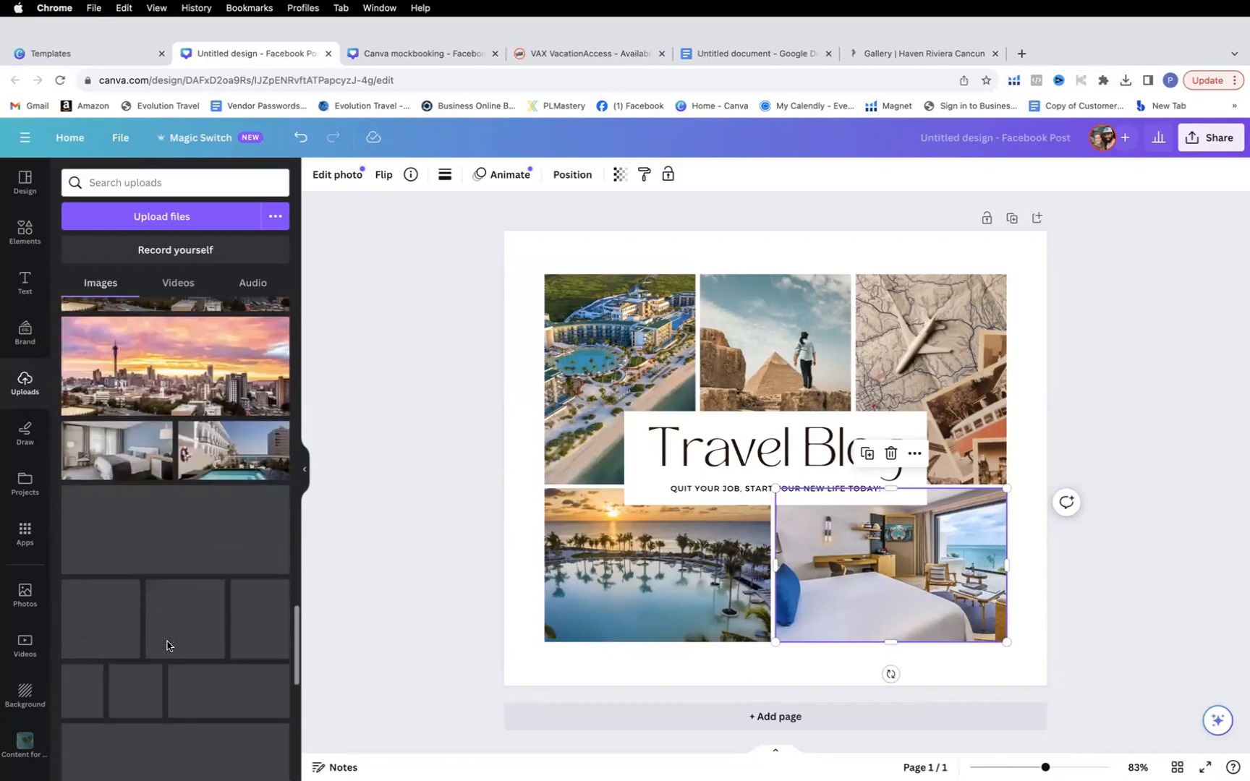
scroll(166, 648, down, 1)
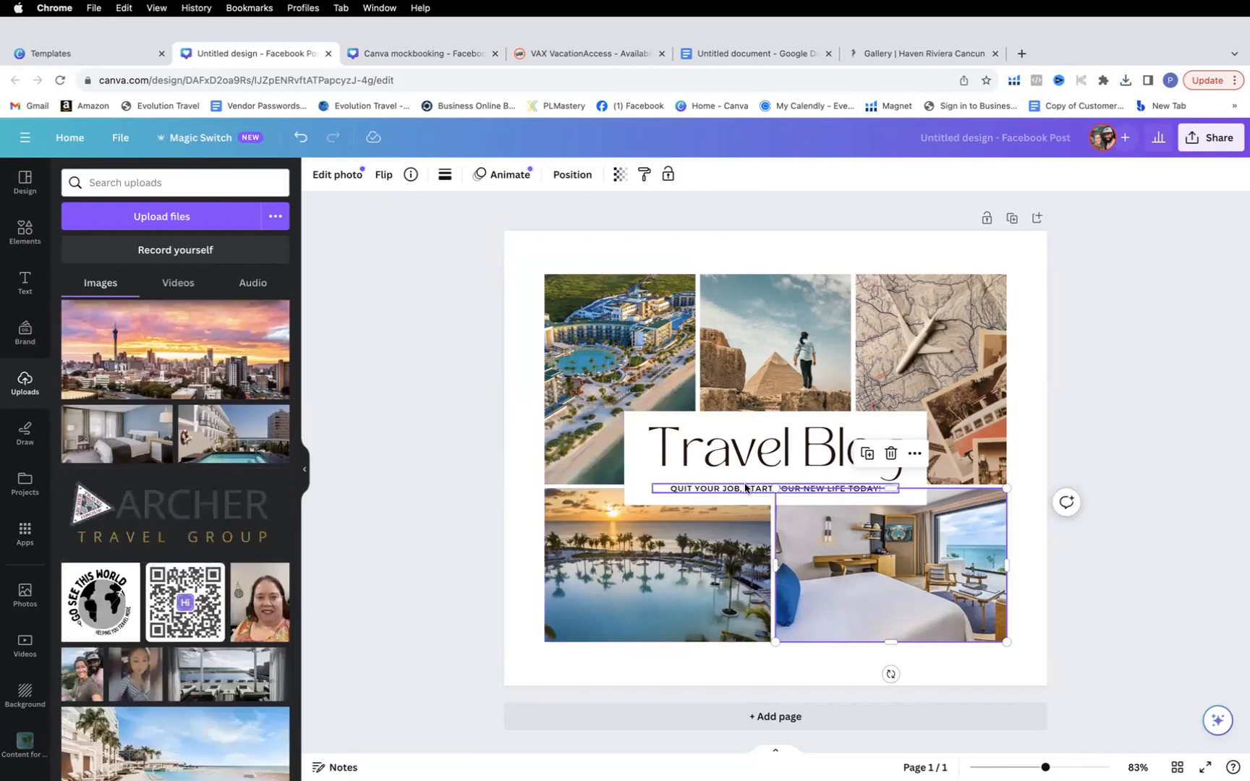
click(778, 215)
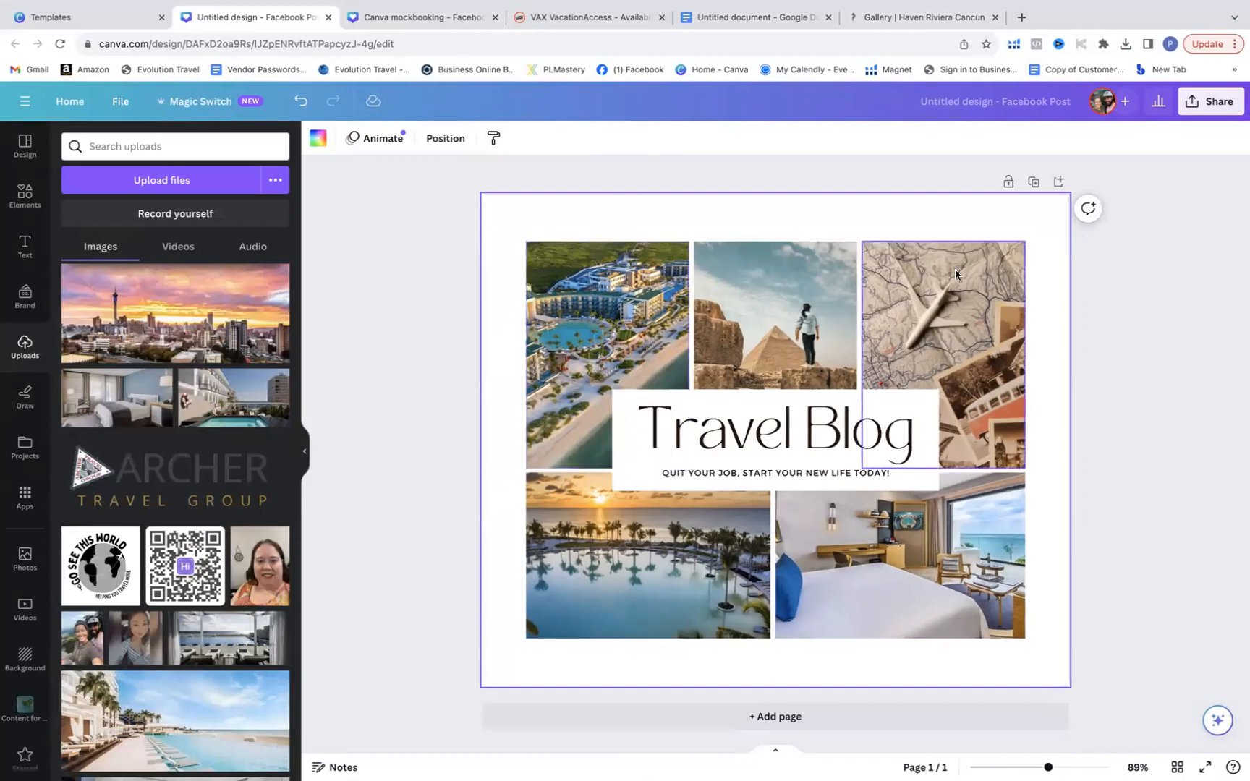
scroll(112, 369, down, 6)
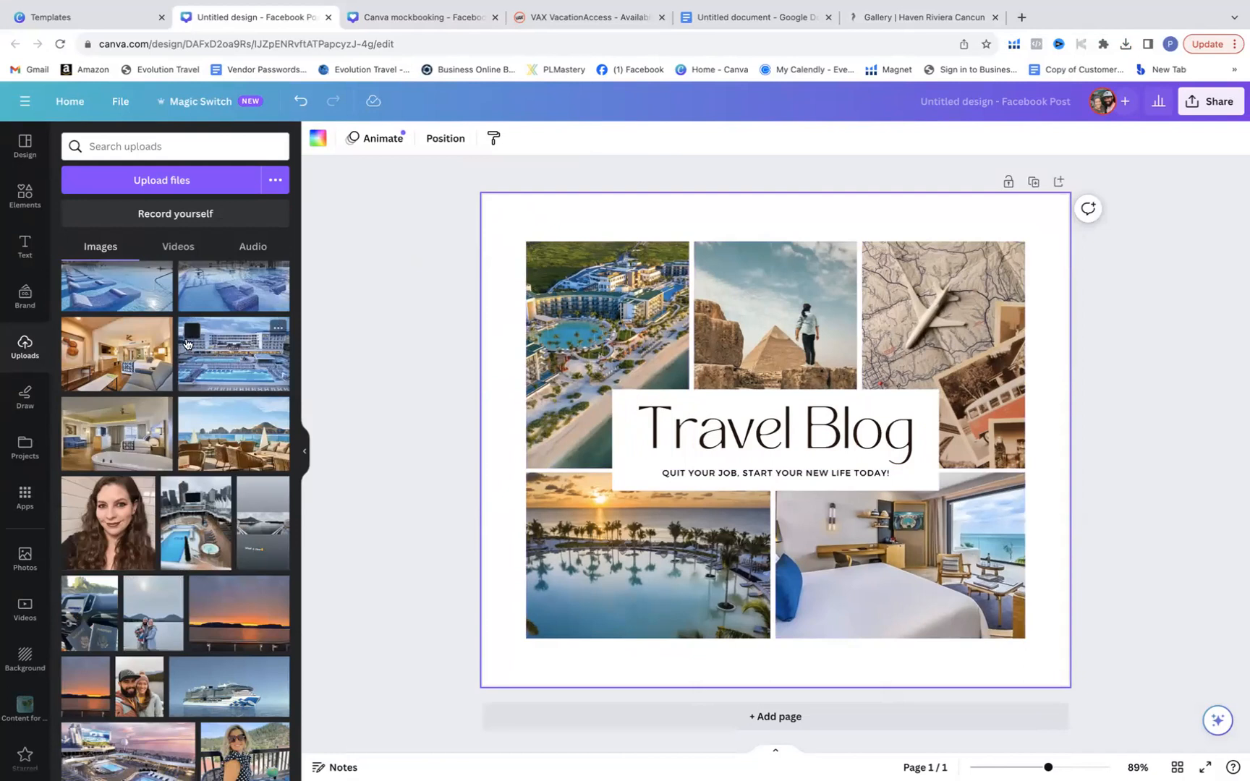
scroll(161, 307, down, 5)
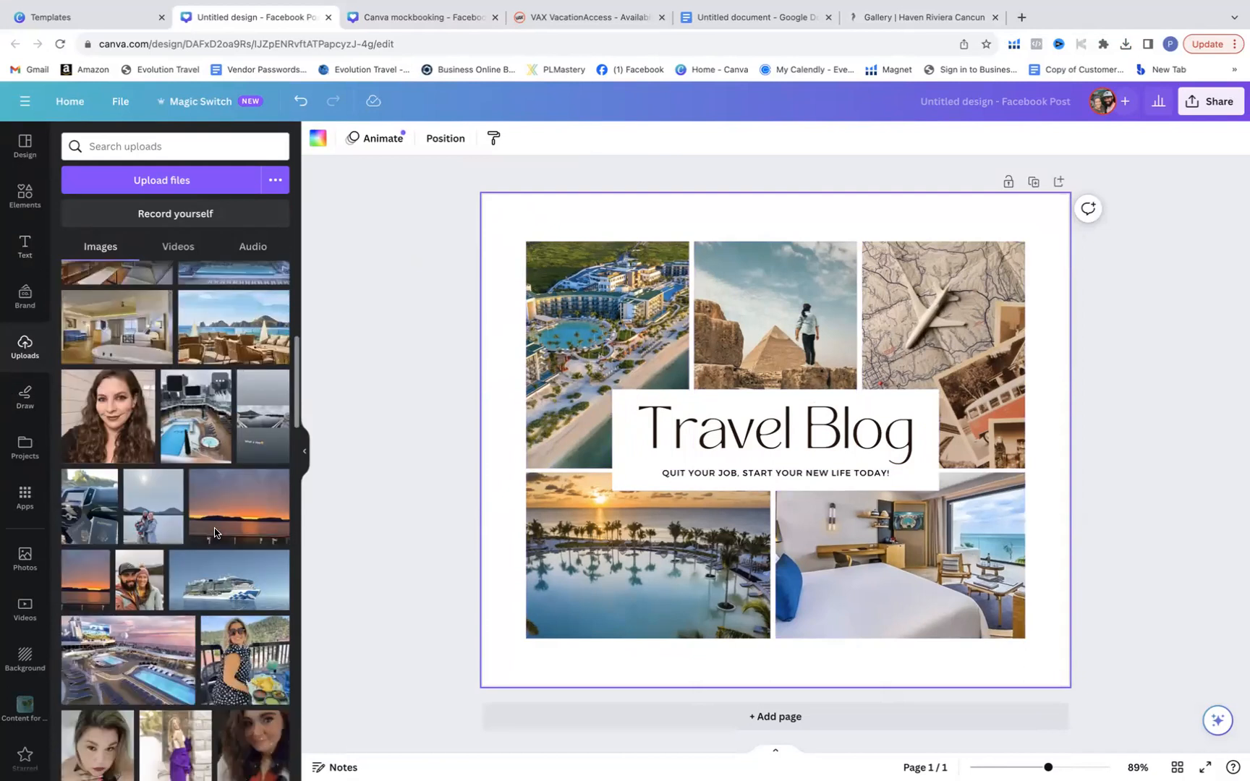
Step: Replace the collage's "Travel Blog" title with "Cancun"
click(790, 427)
double_click(791, 427)
key(BackSpace)
text(Cancun)
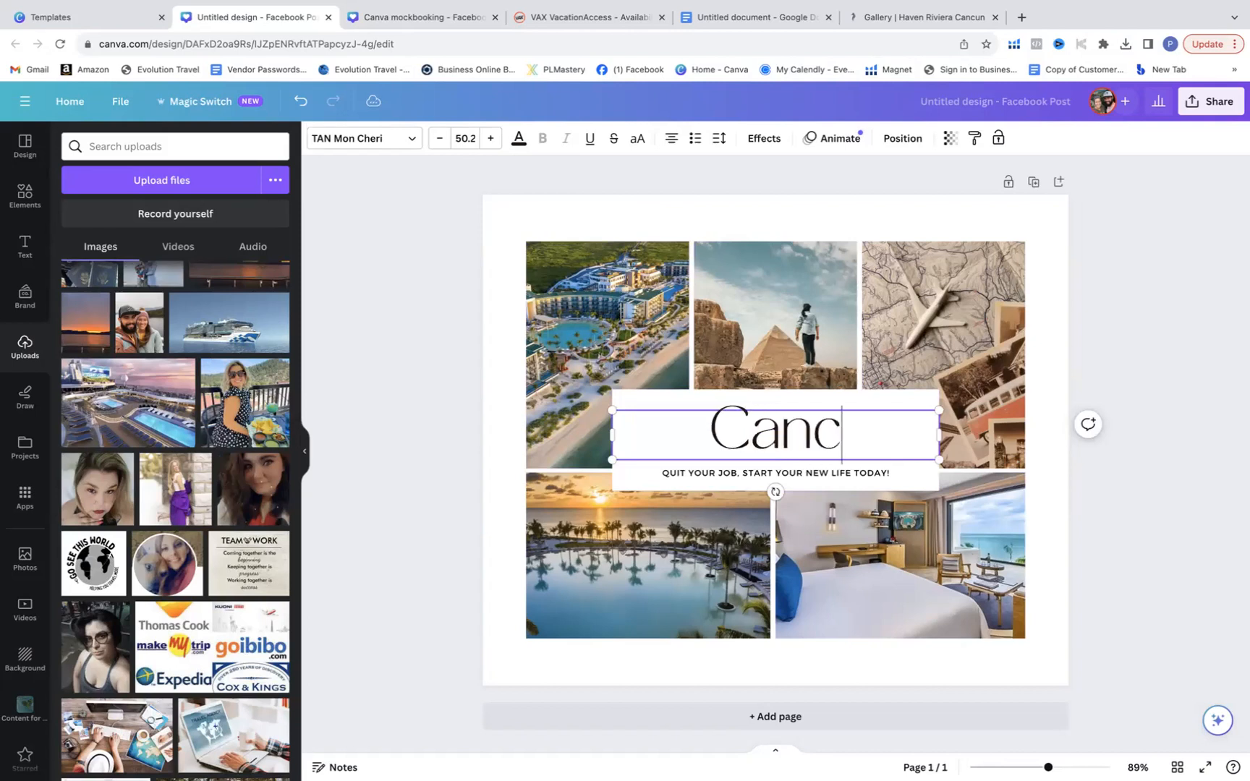
Step: Delete the "Quit your job, start your new life today!" tagline and move the "Cancun" title down to the middle of the white box
click(854, 474)
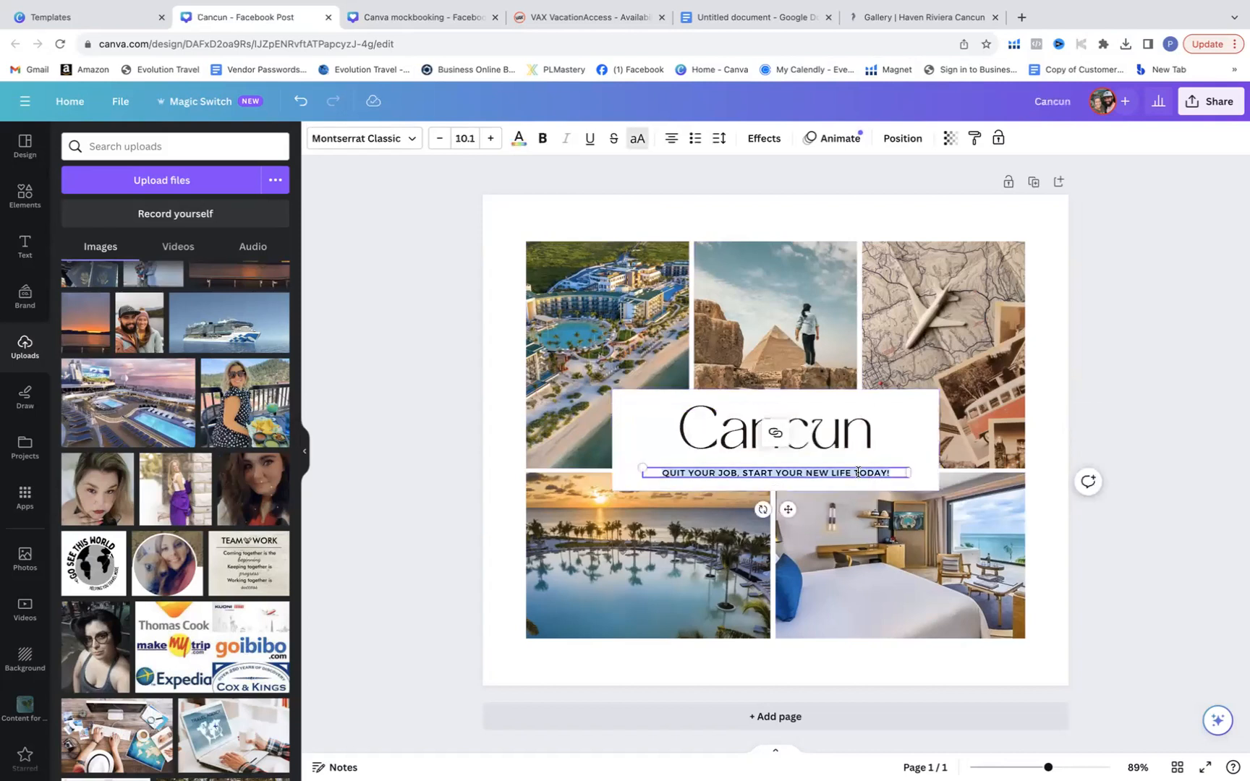
key(BackSpace)
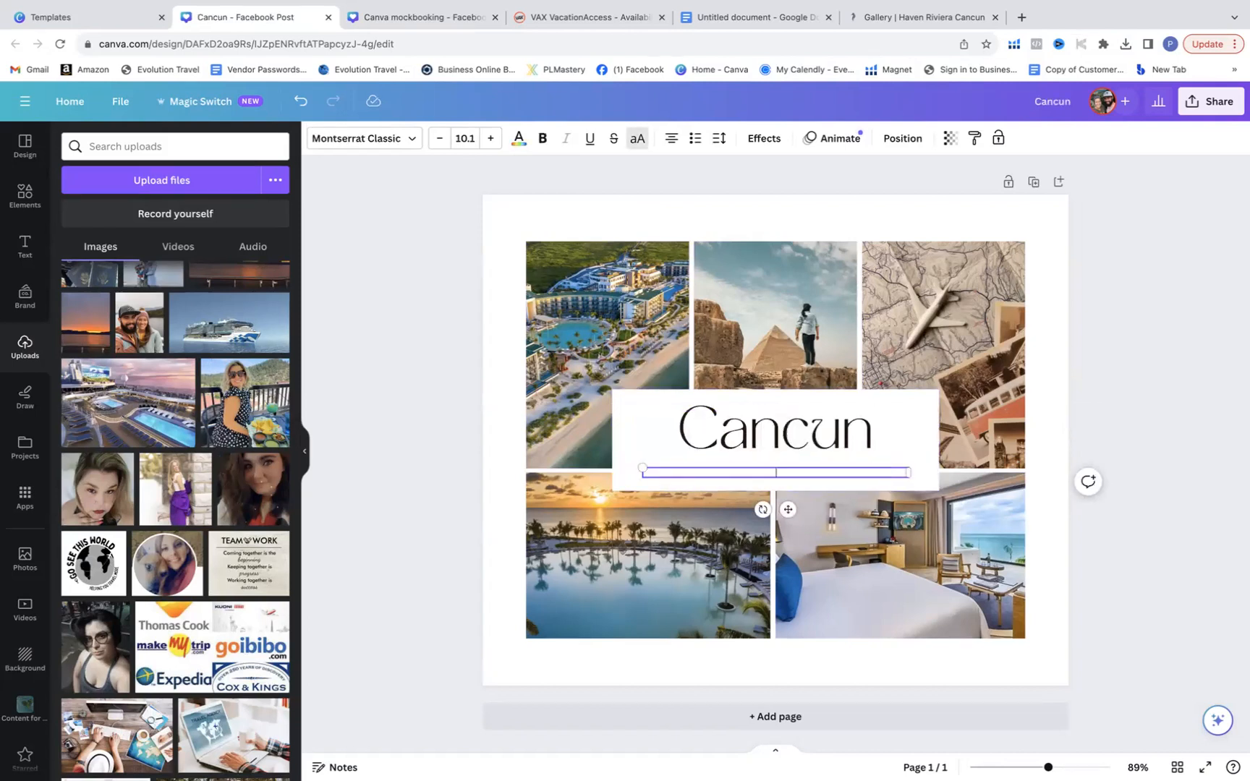
click(1103, 395)
drag(789, 427, 787, 442)
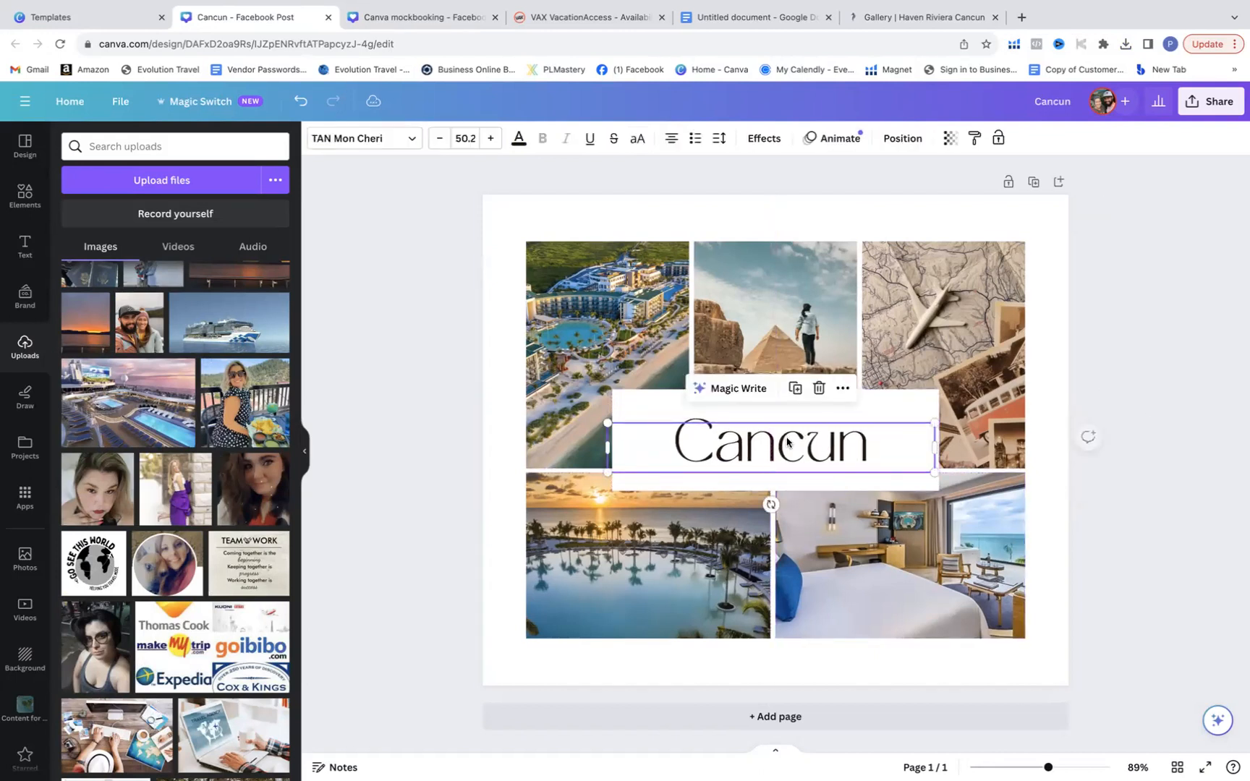
click(1240, 257)
click(795, 220)
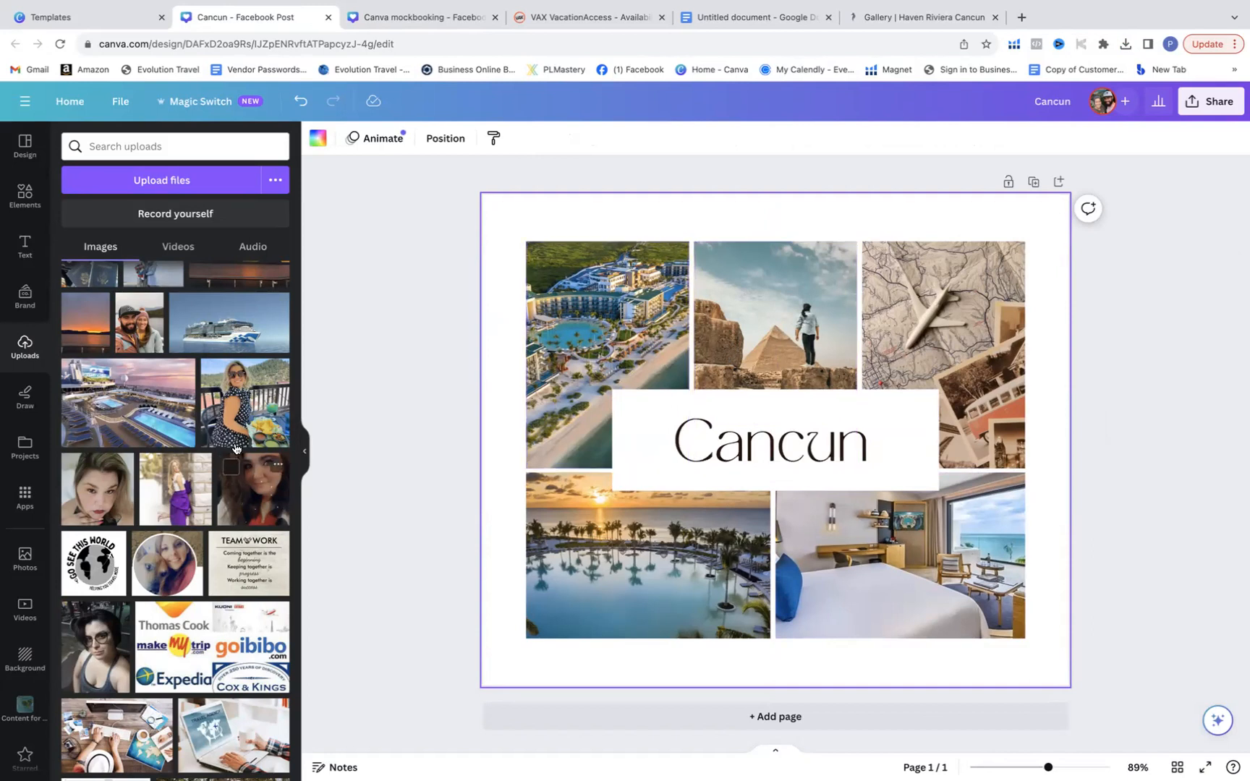
Step: Look through the uploaded images for a beach or resort photo to fill the upper-middle collage frame
scroll(159, 431, up, 3)
scroll(160, 431, up, 6)
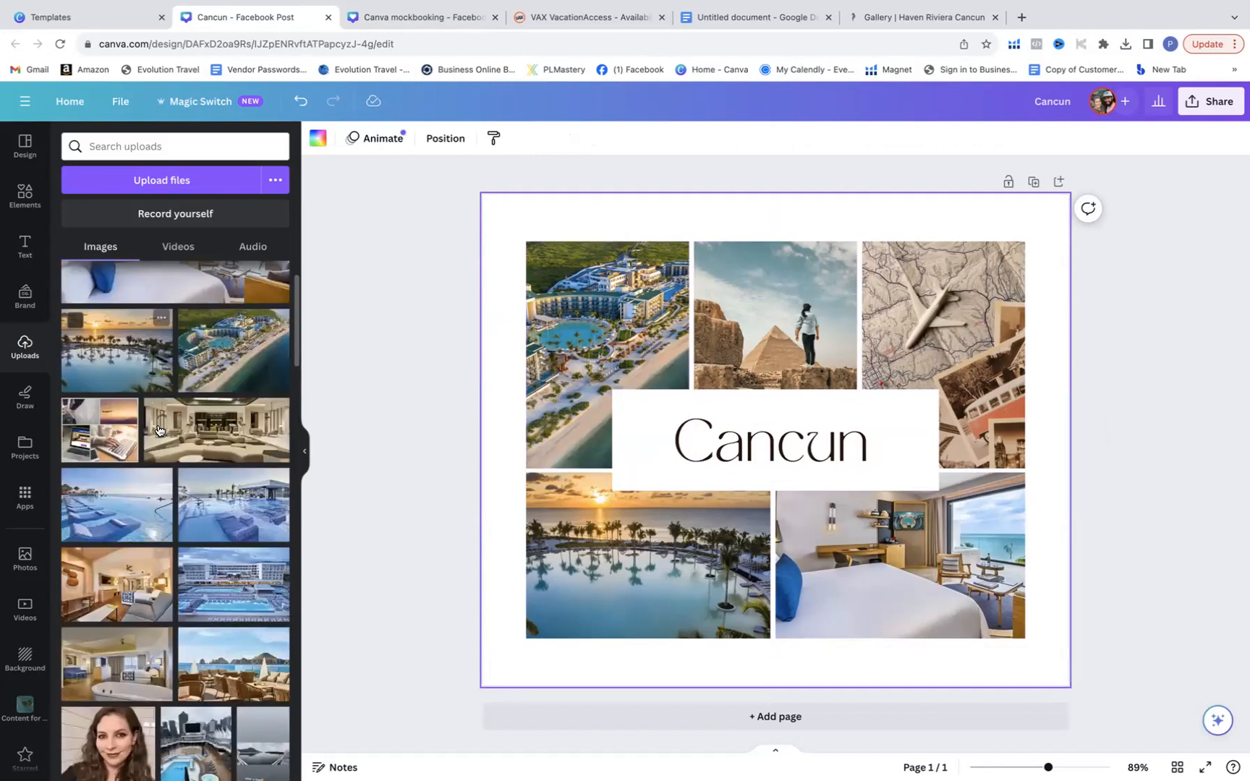
scroll(159, 430, down, 10)
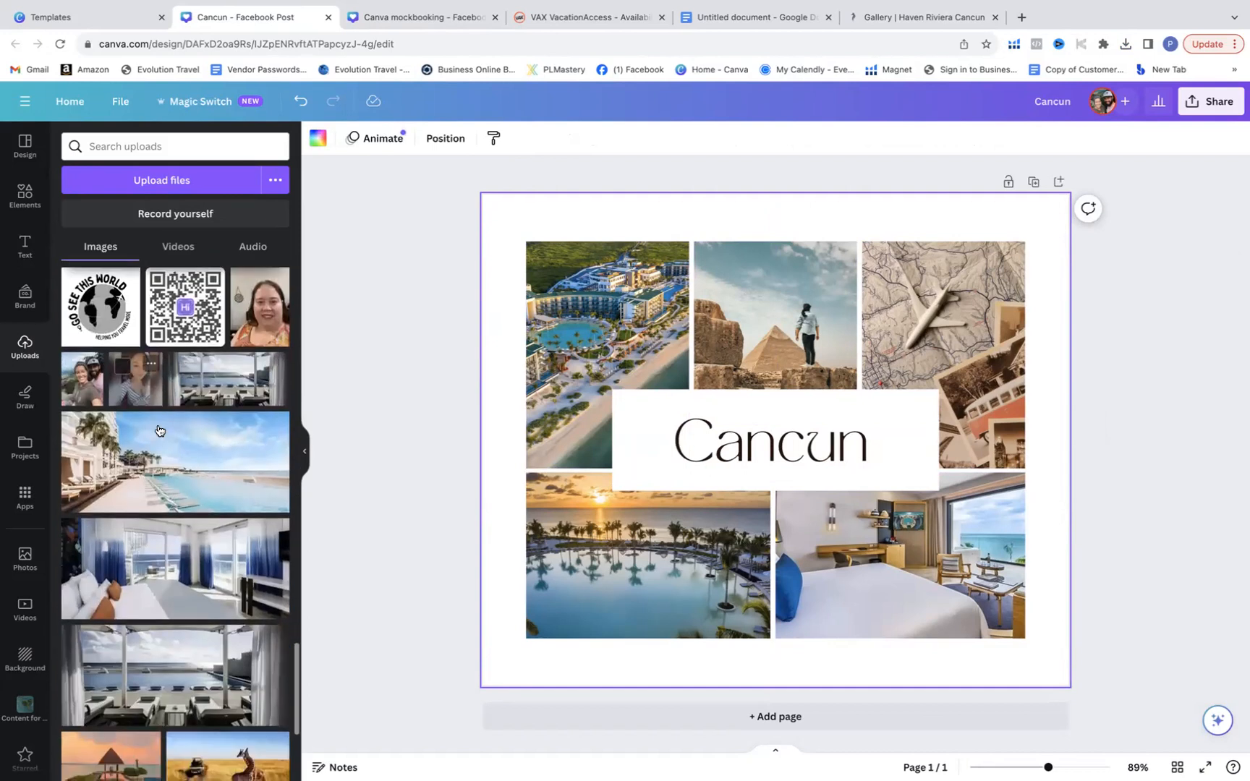
scroll(159, 430, down, 5)
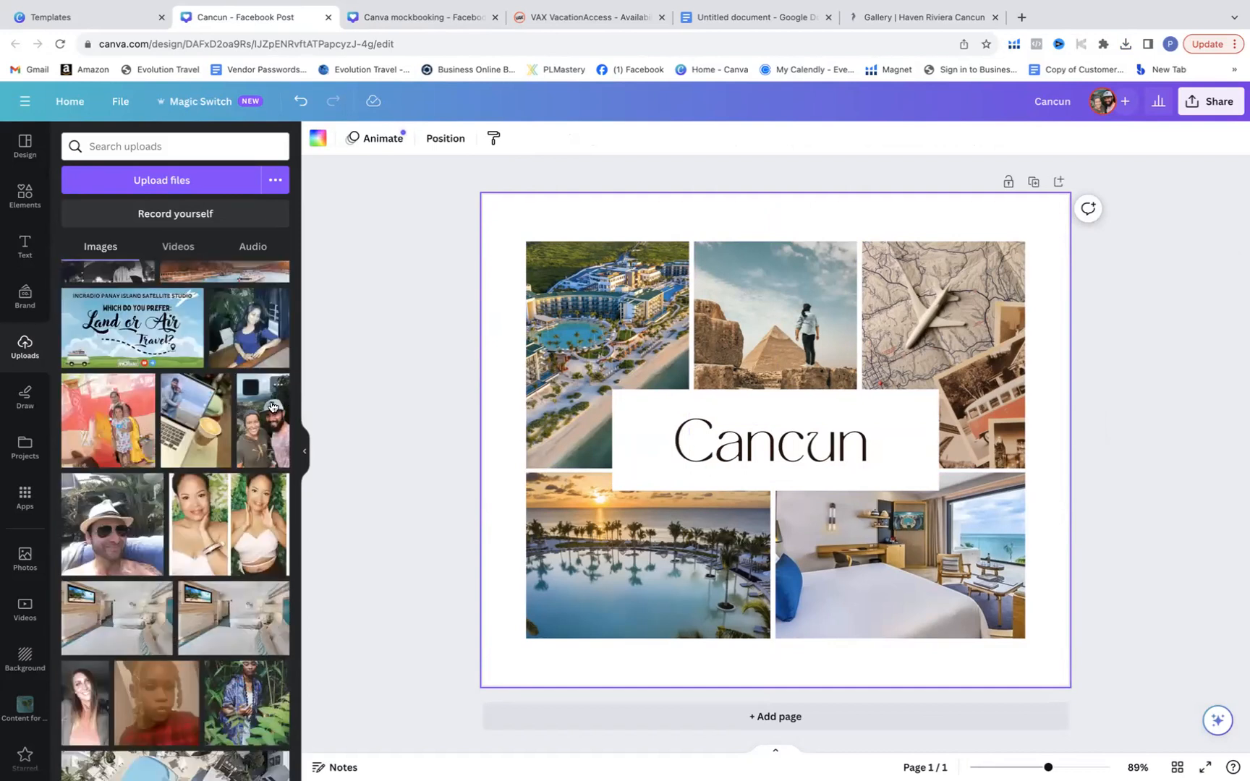
scroll(236, 541, down, 1)
scroll(236, 542, down, 3)
scroll(236, 542, down, 5)
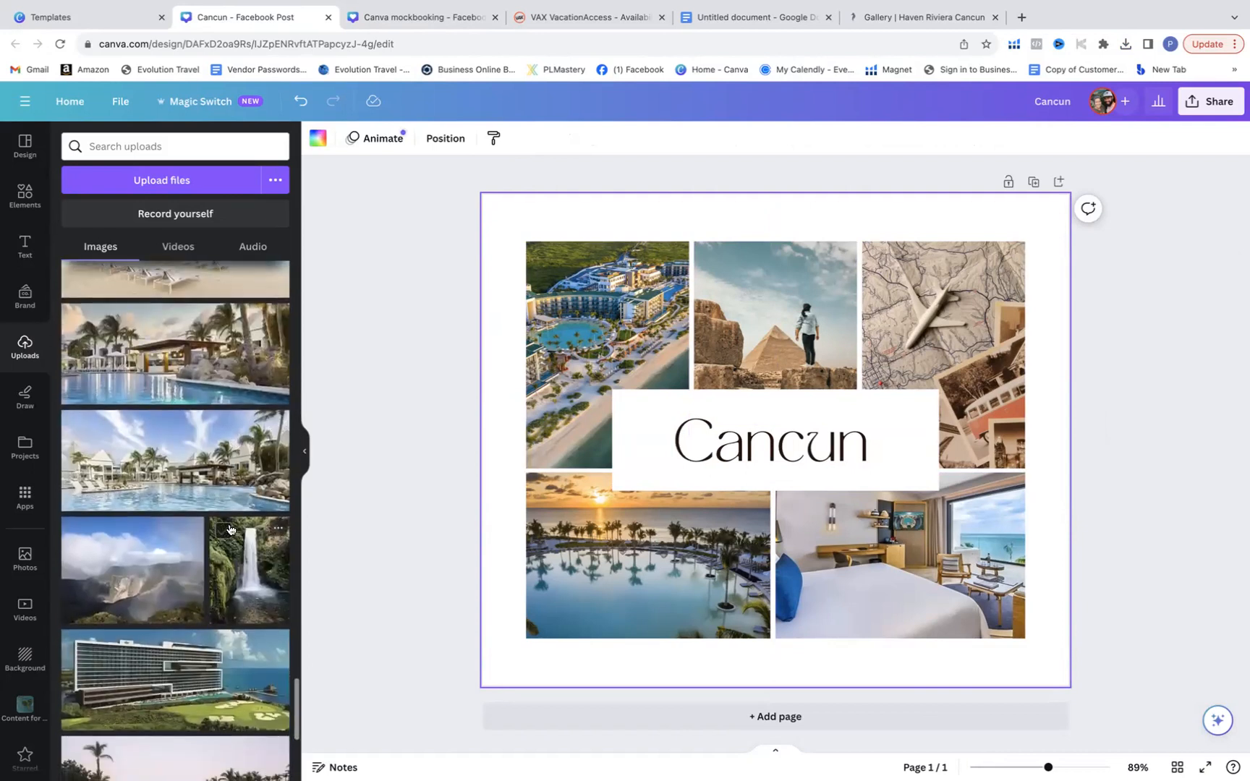
scroll(229, 530, down, 10)
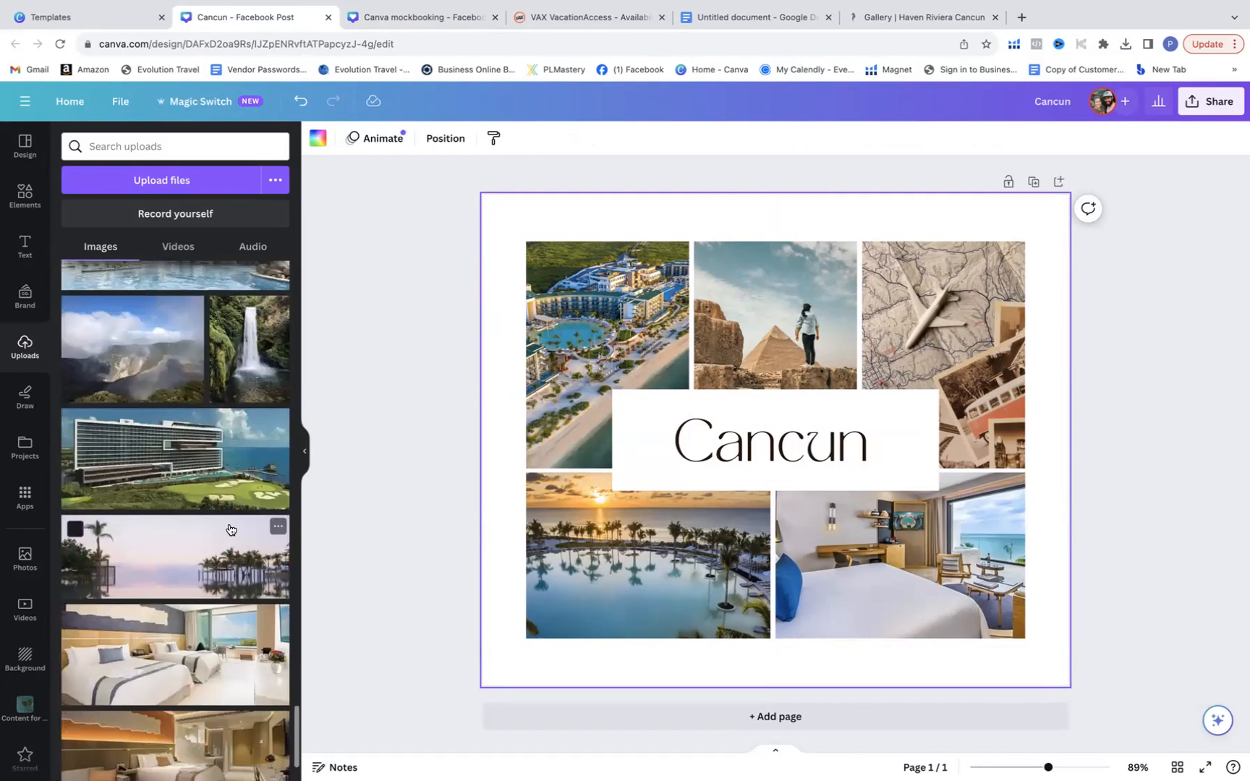
scroll(217, 524, down, 8)
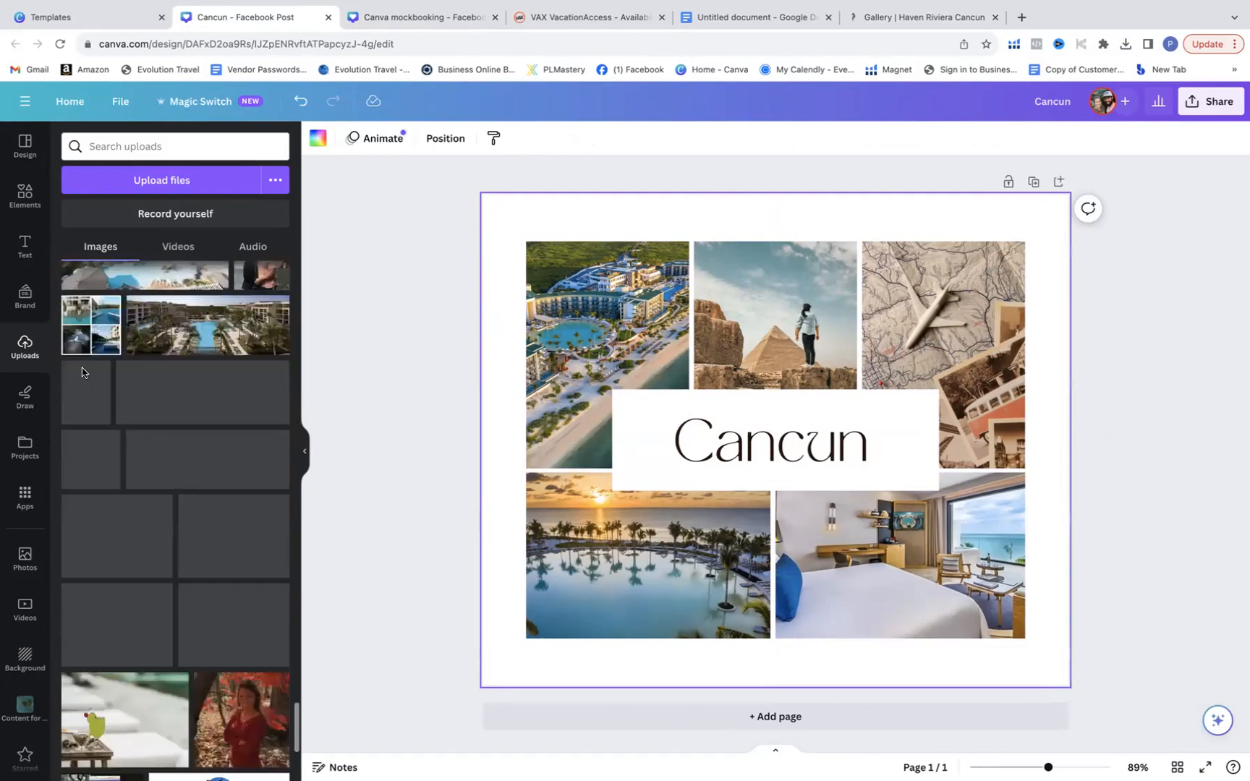
scroll(179, 593, up, 1)
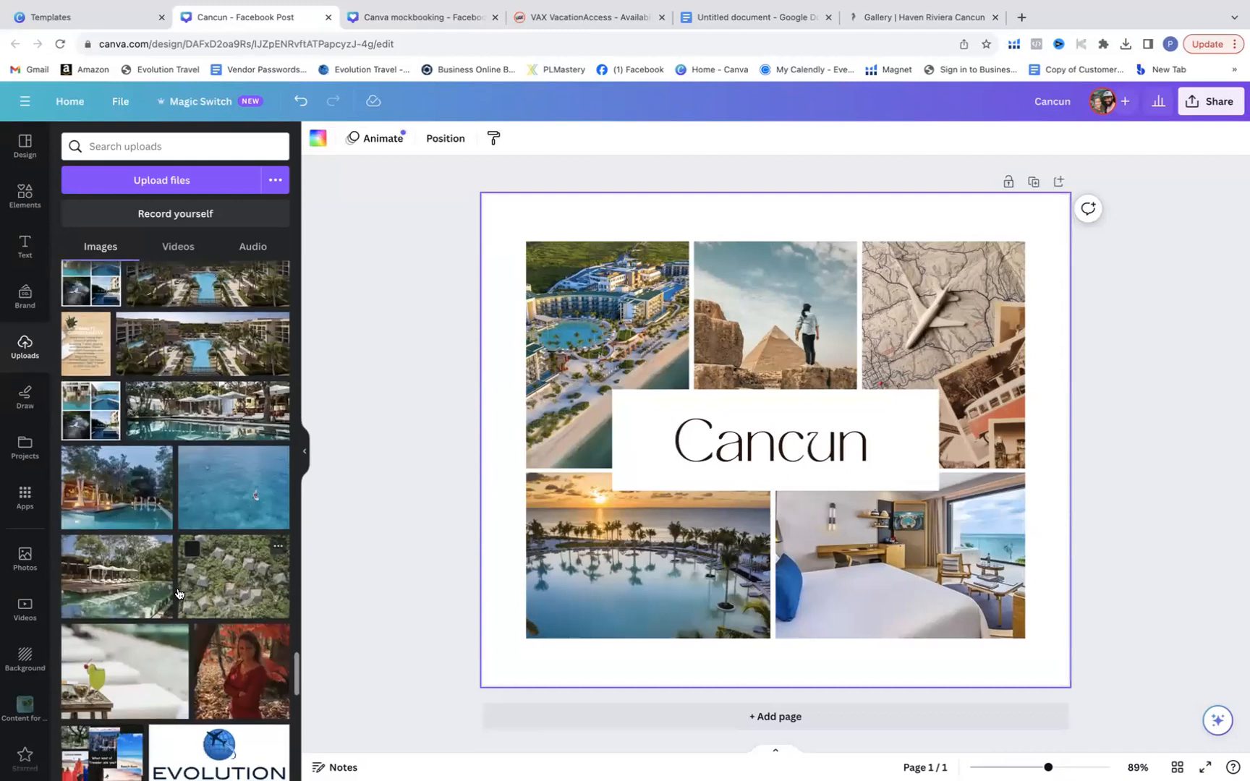
scroll(179, 593, down, 10)
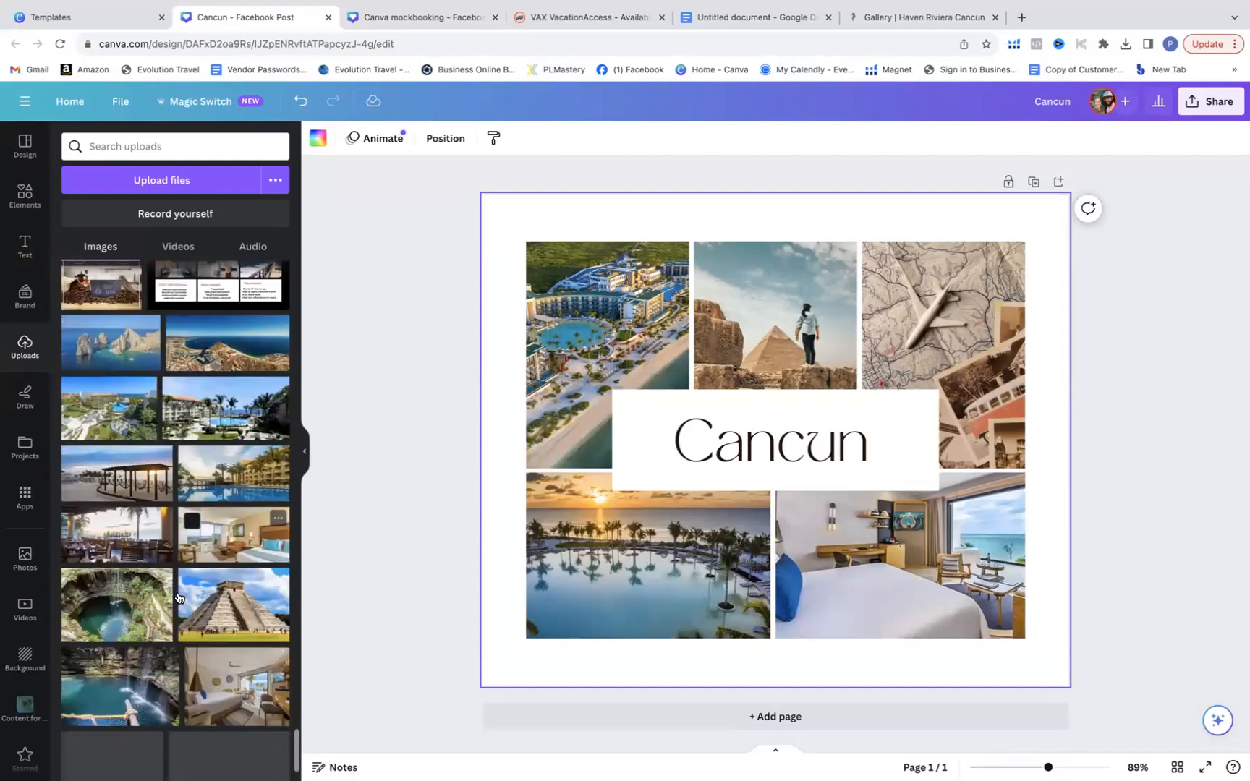
scroll(179, 597, down, 10)
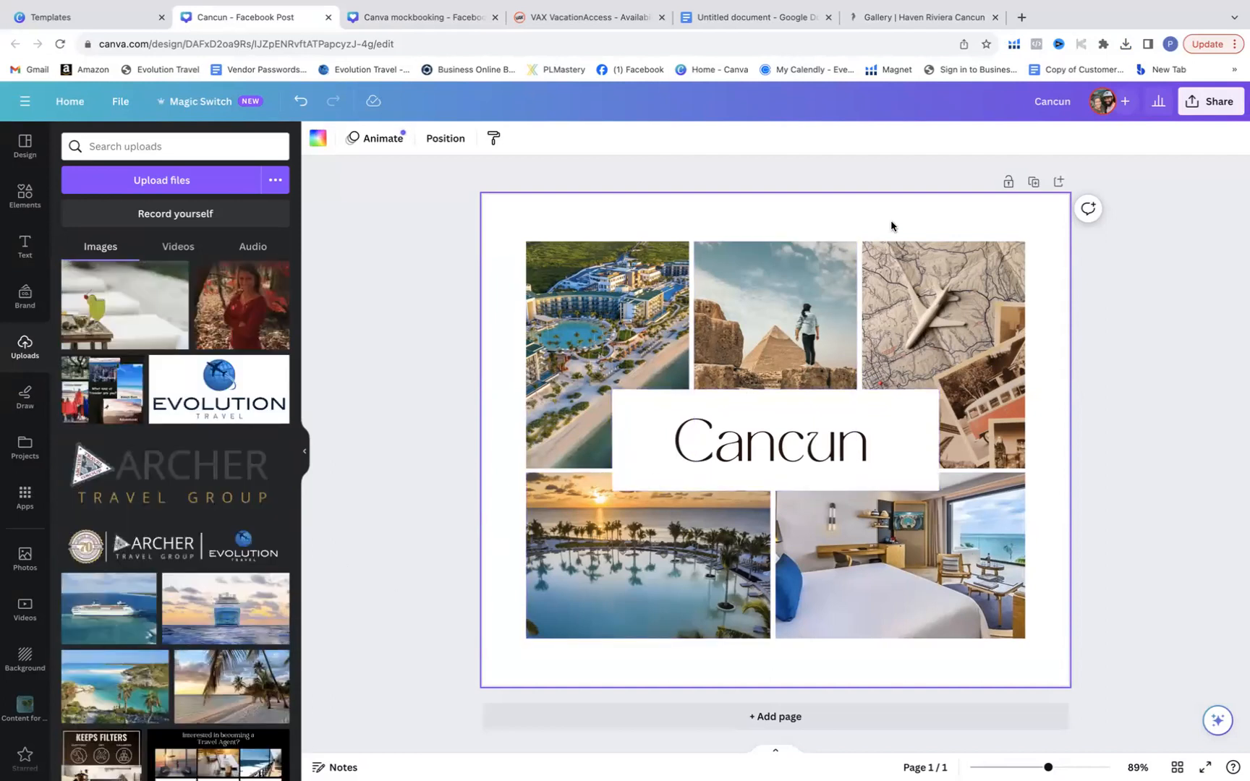
scroll(241, 547, down, 10)
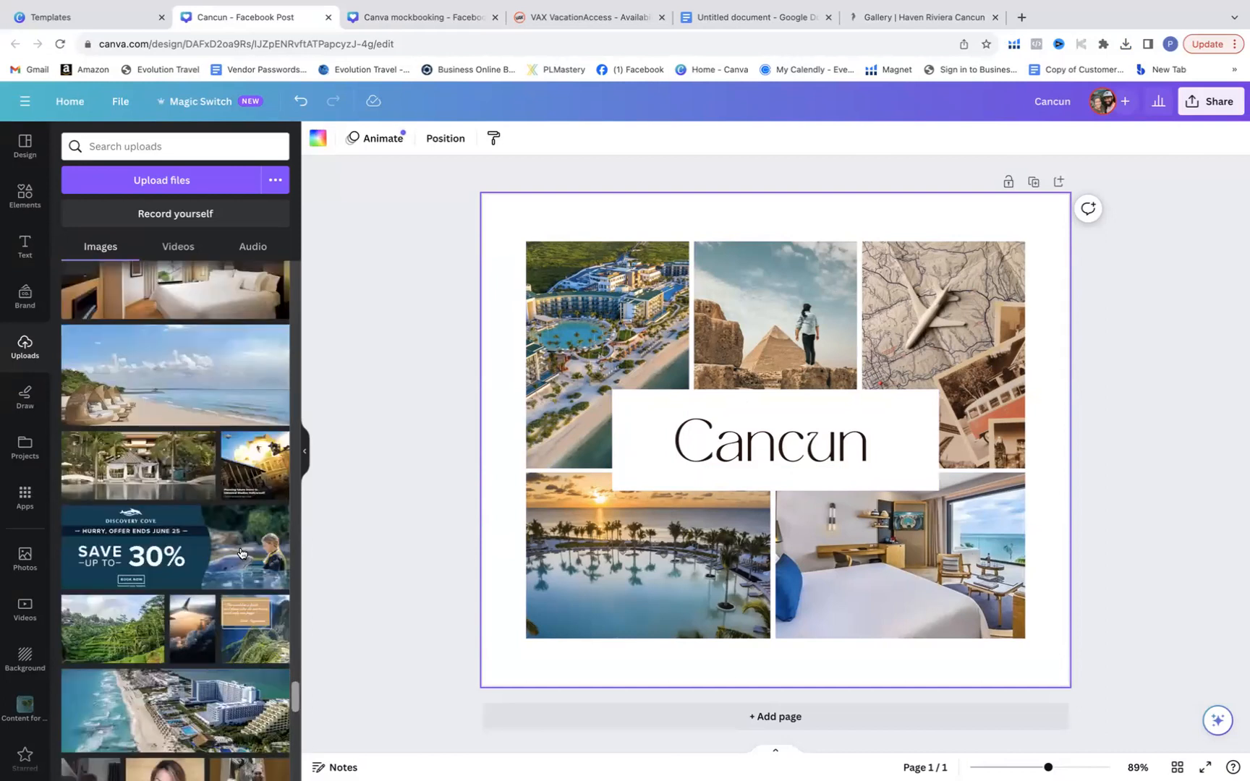
scroll(241, 552, down, 5)
scroll(241, 551, down, 10)
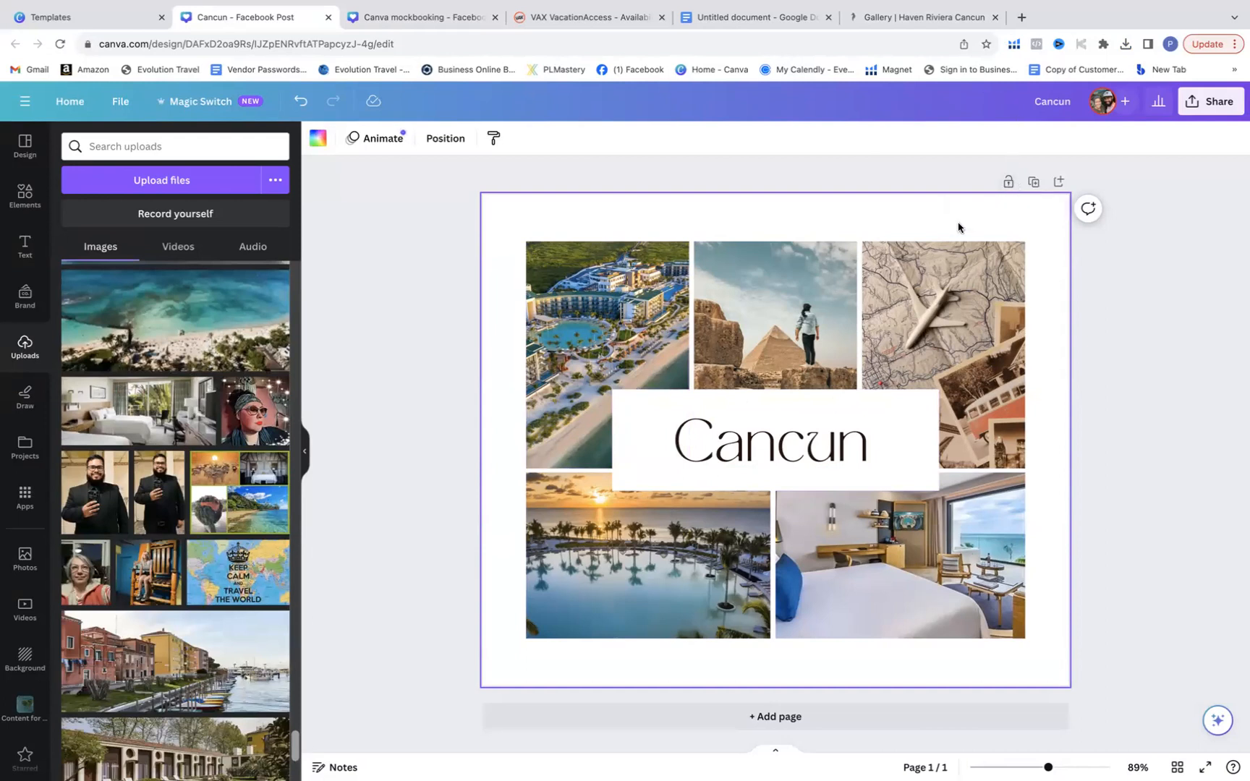
Step: Replace the pyramid photo in the collage's upper-middle frame with the uploaded photo of a blue bay and sandy beach
click(818, 319)
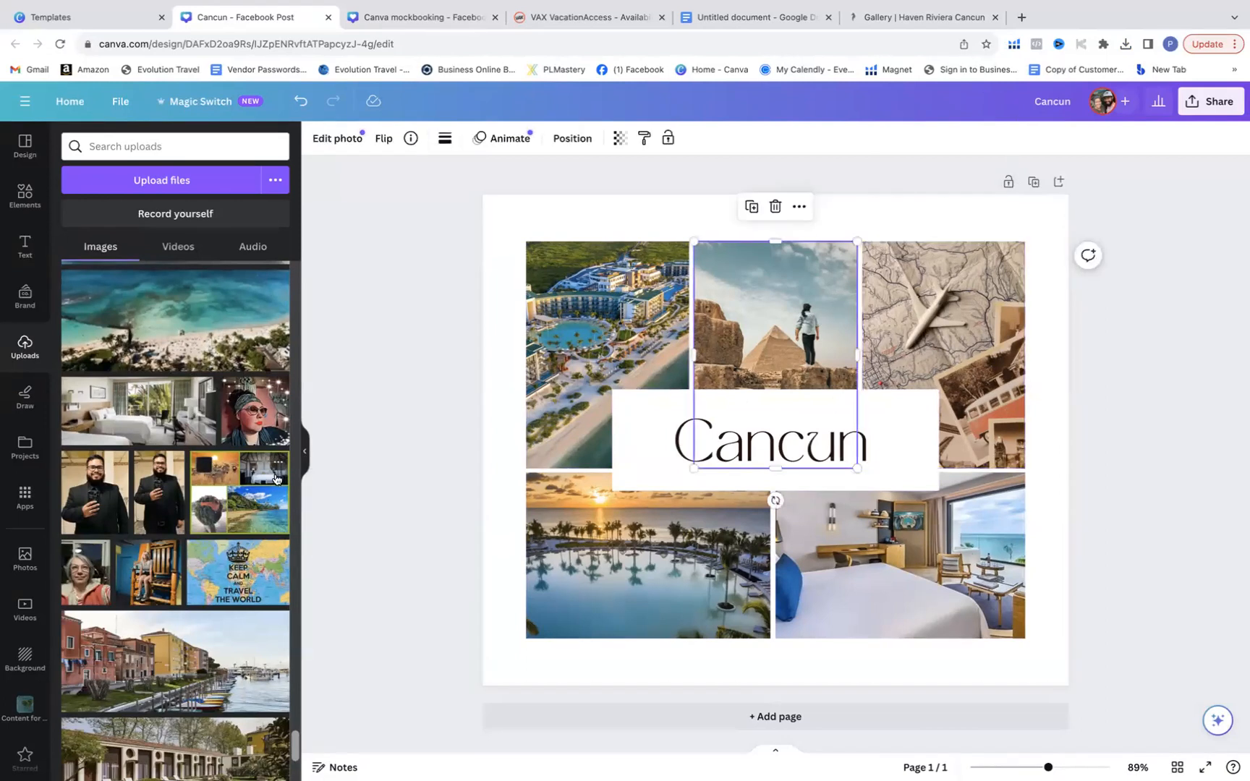
scroll(250, 622, down, 1)
scroll(250, 622, down, 5)
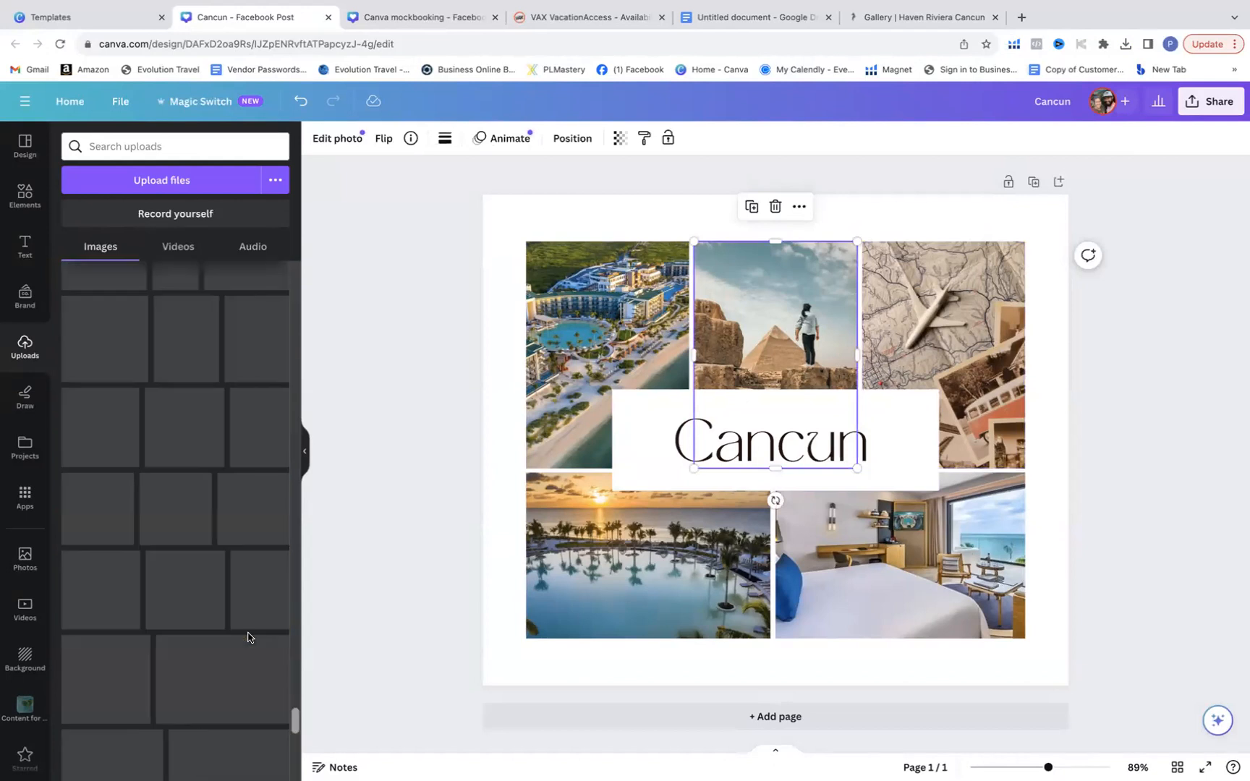
drag(259, 760, 752, 323)
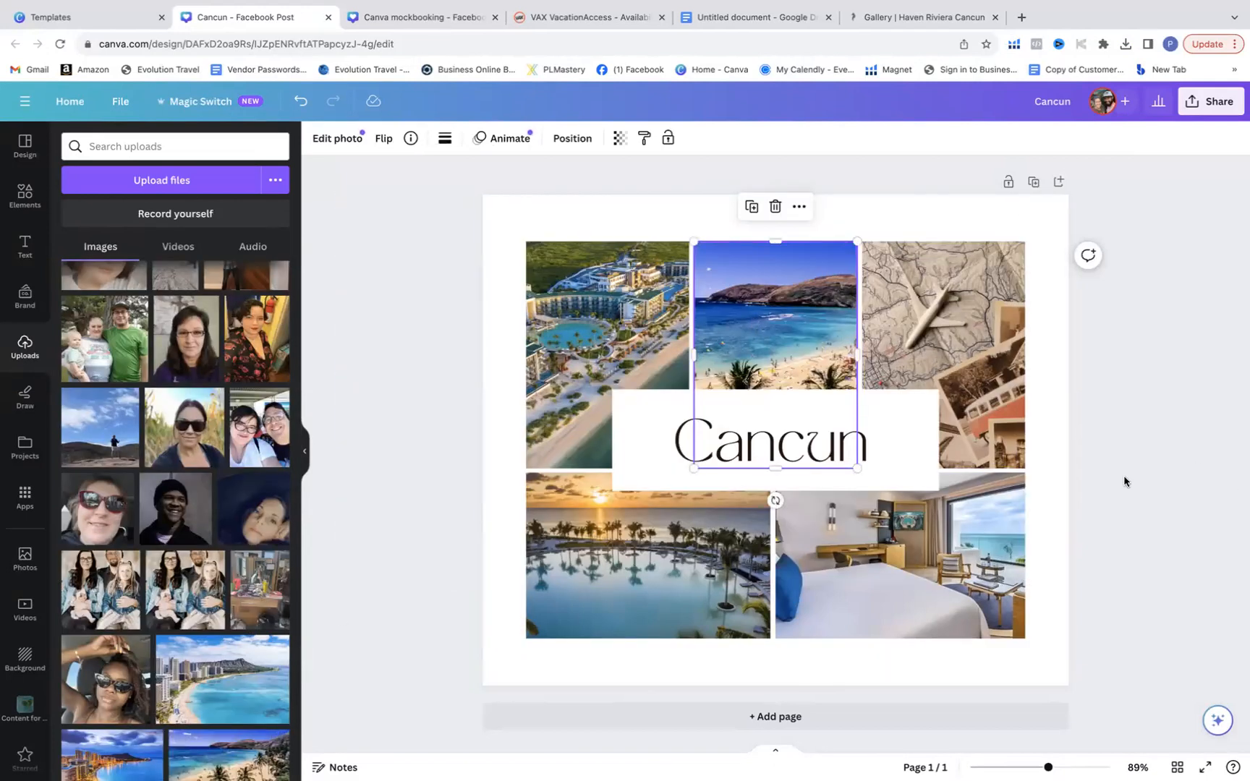
click(1043, 407)
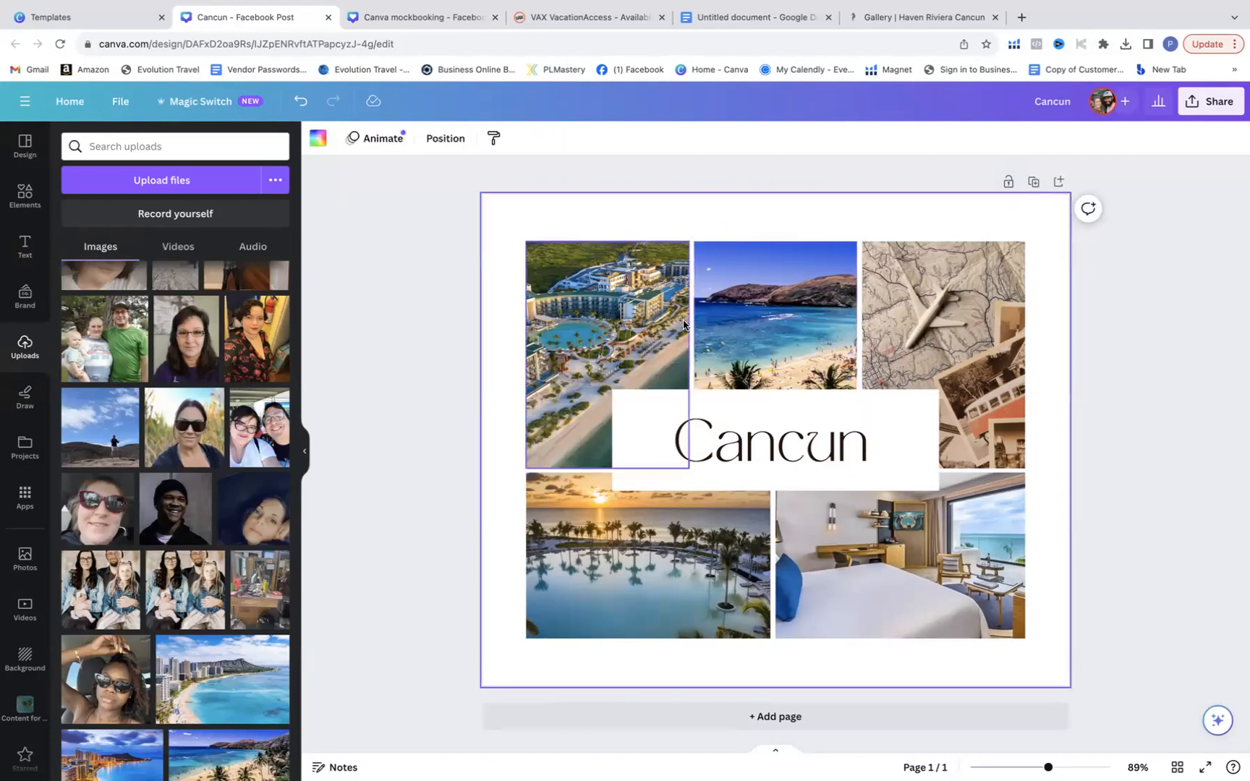
Step: Change the page background to the dark brown from the document colors
click(318, 137)
click(156, 223)
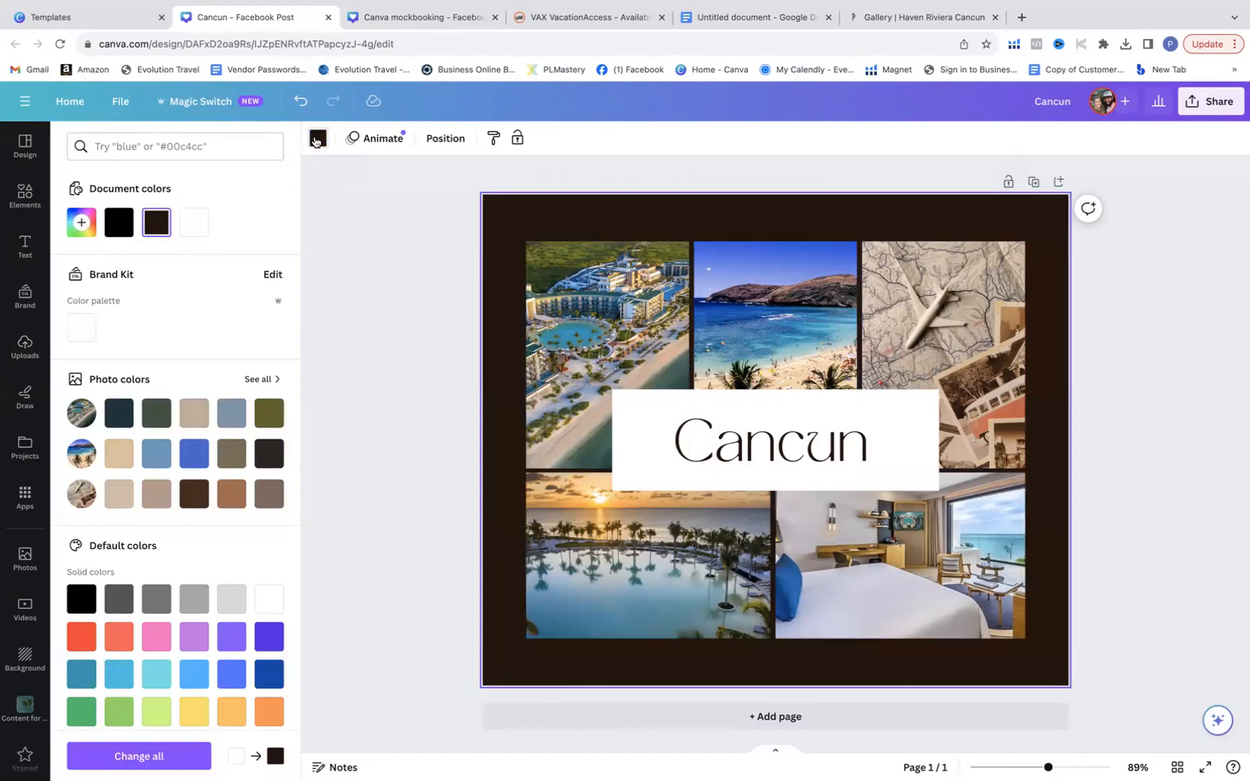
click(376, 240)
click(571, 264)
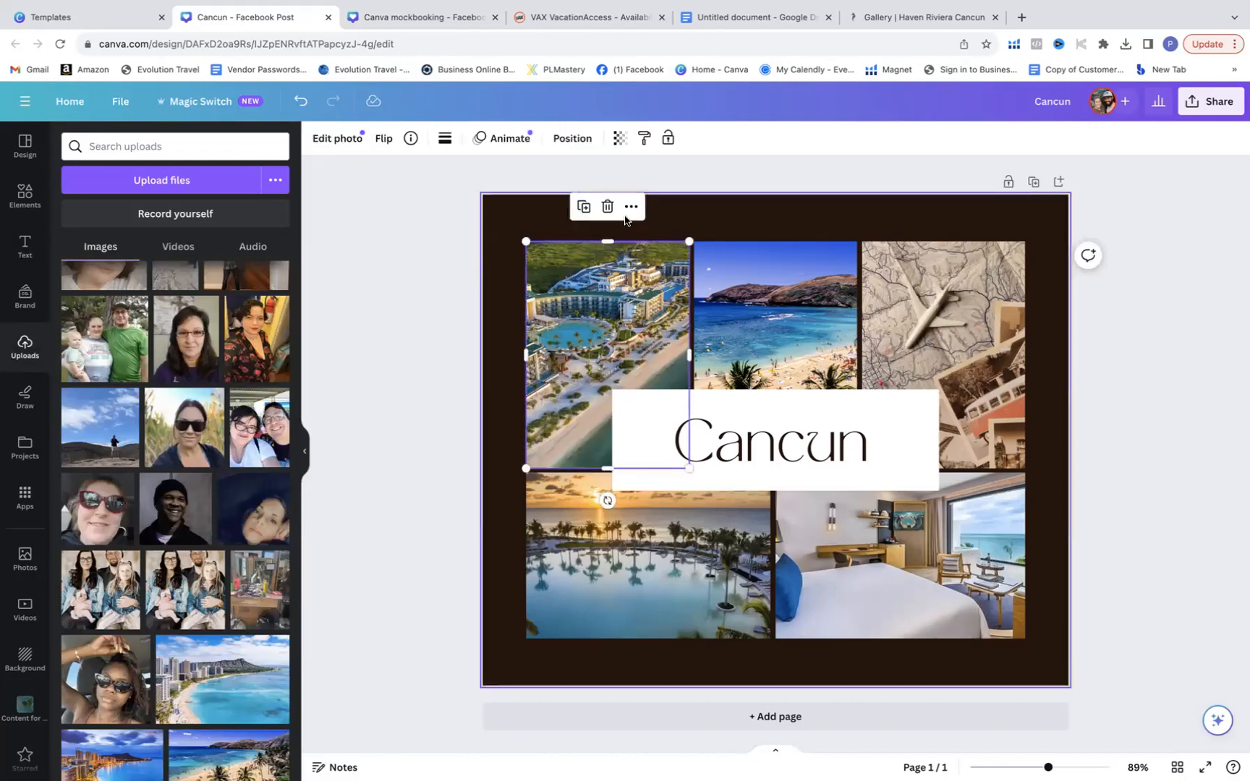
click(735, 216)
Step: Try the beach photo's blue as the page background and settle on the reddish brown from the map photo's colors
click(307, 136)
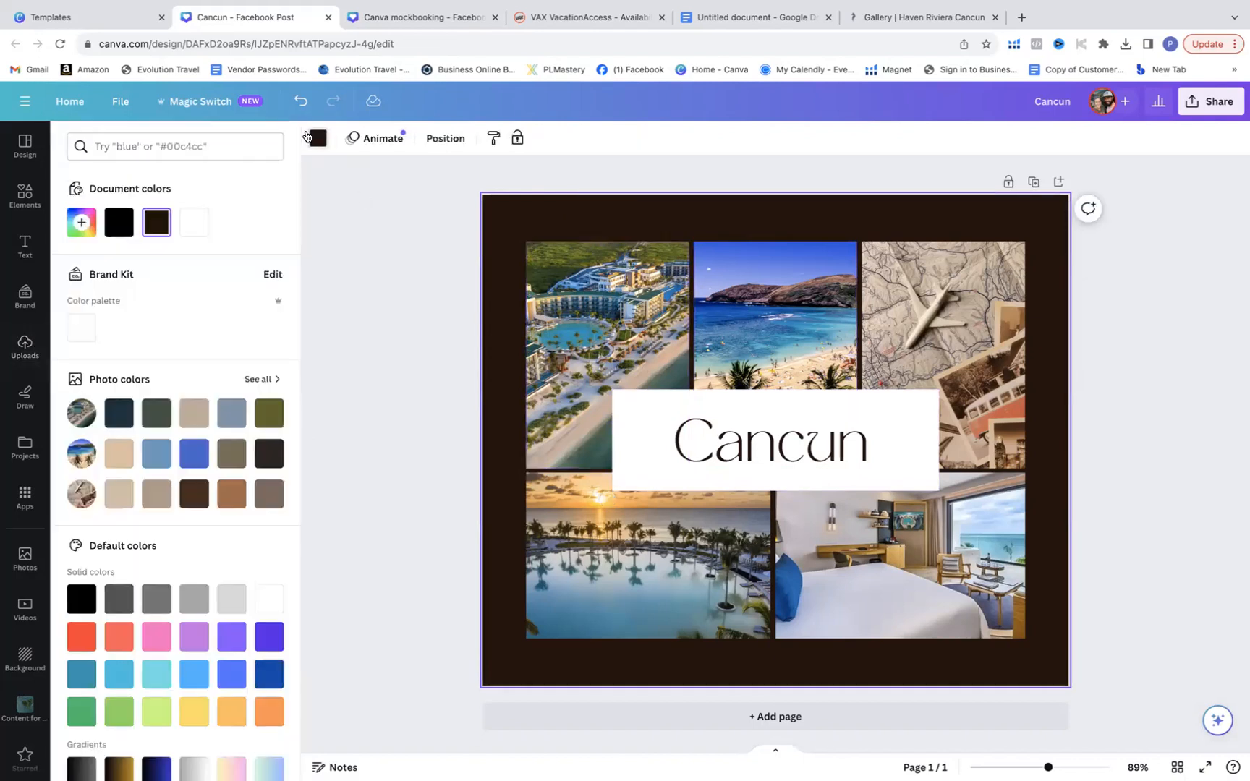
click(193, 454)
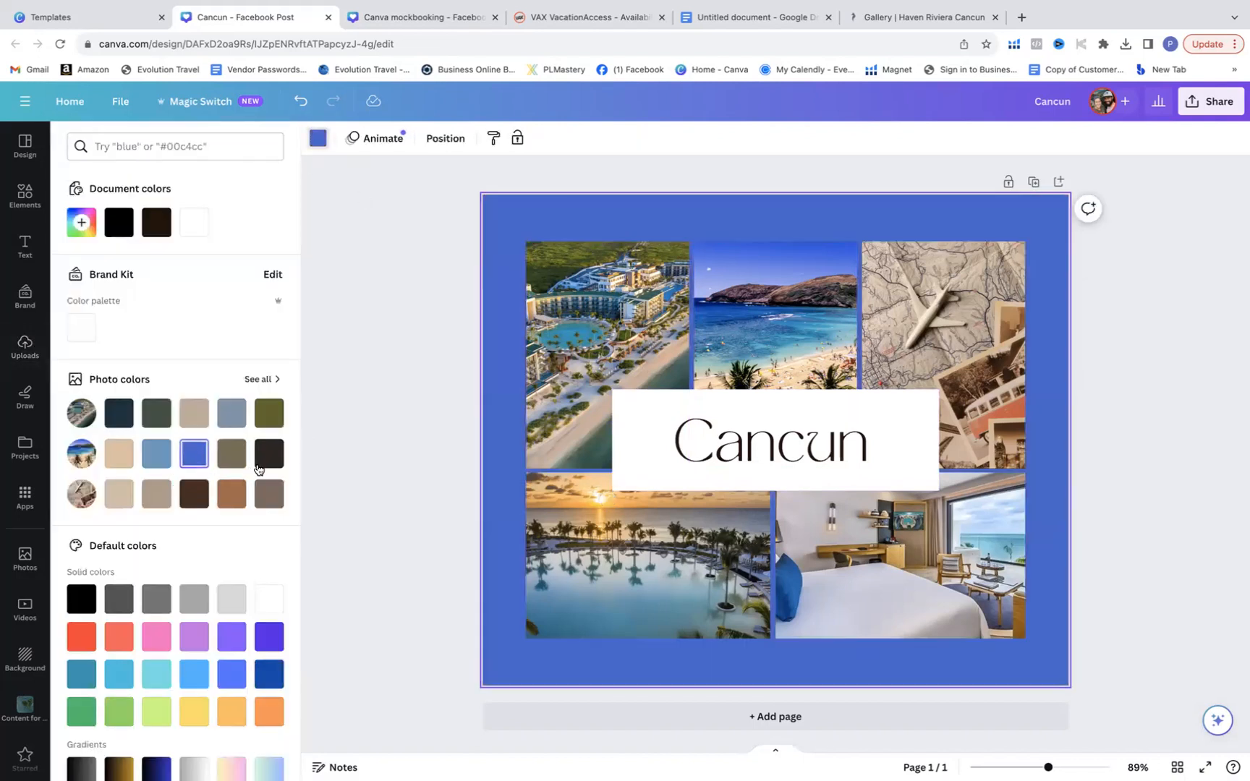
click(229, 488)
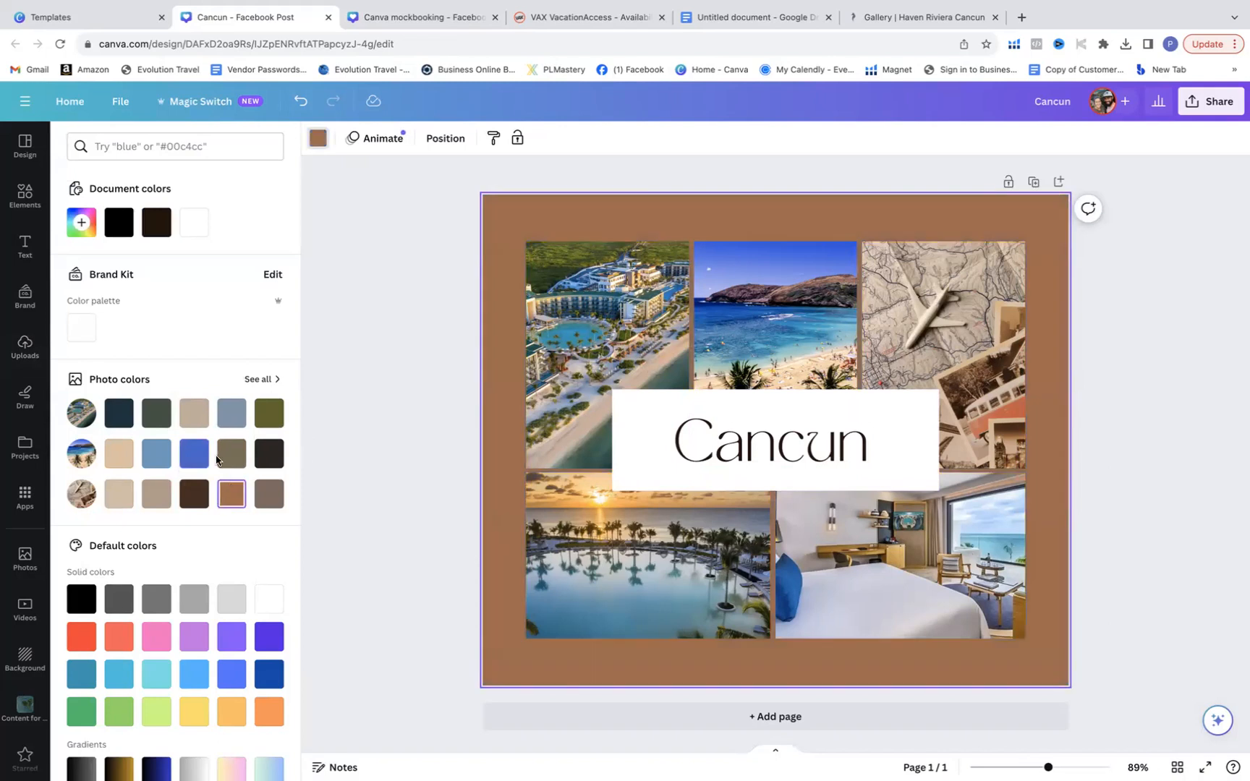
click(477, 324)
scroll(214, 645, down, 10)
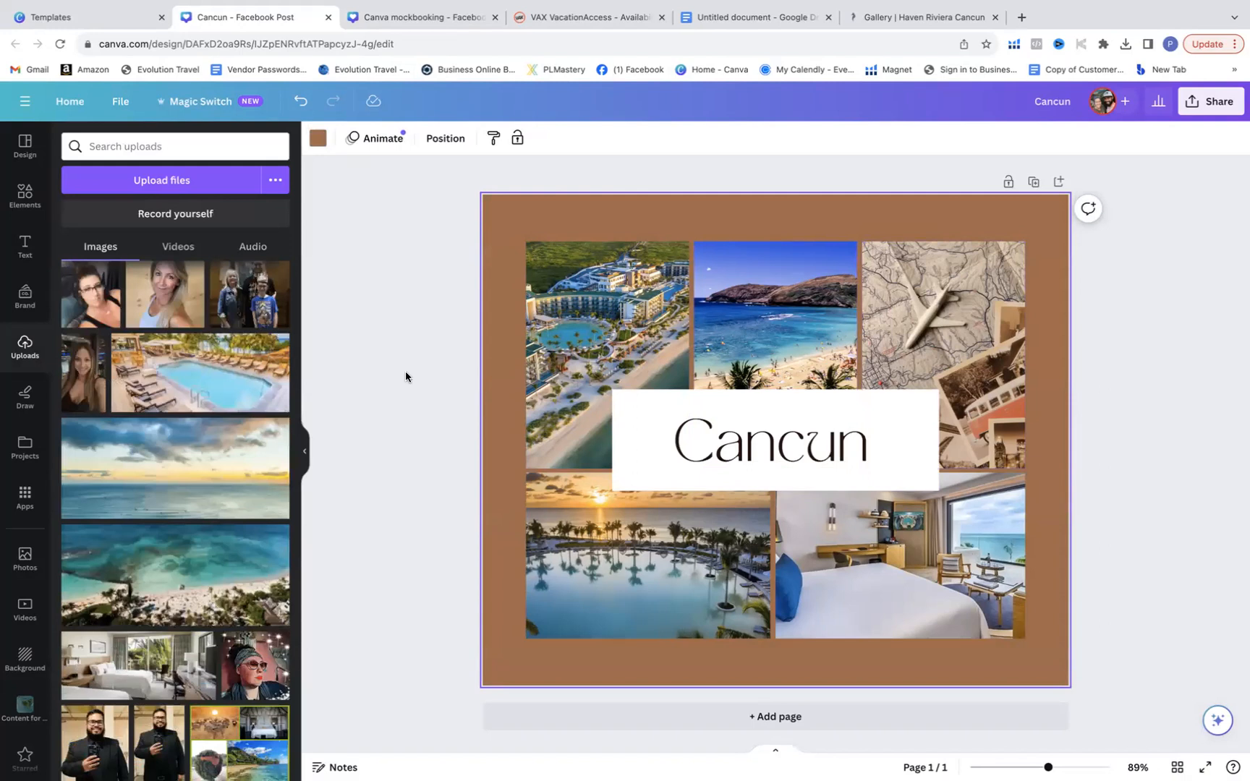
scroll(193, 404, down, 10)
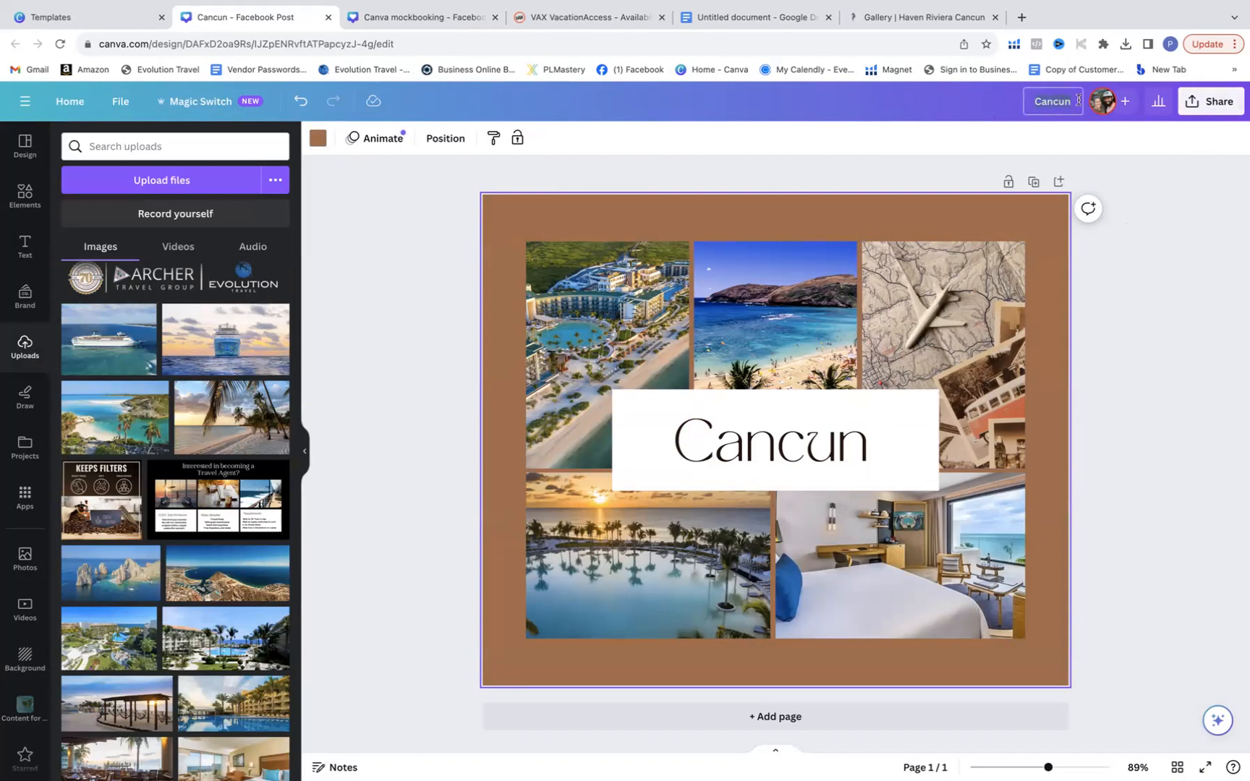
click(1130, 178)
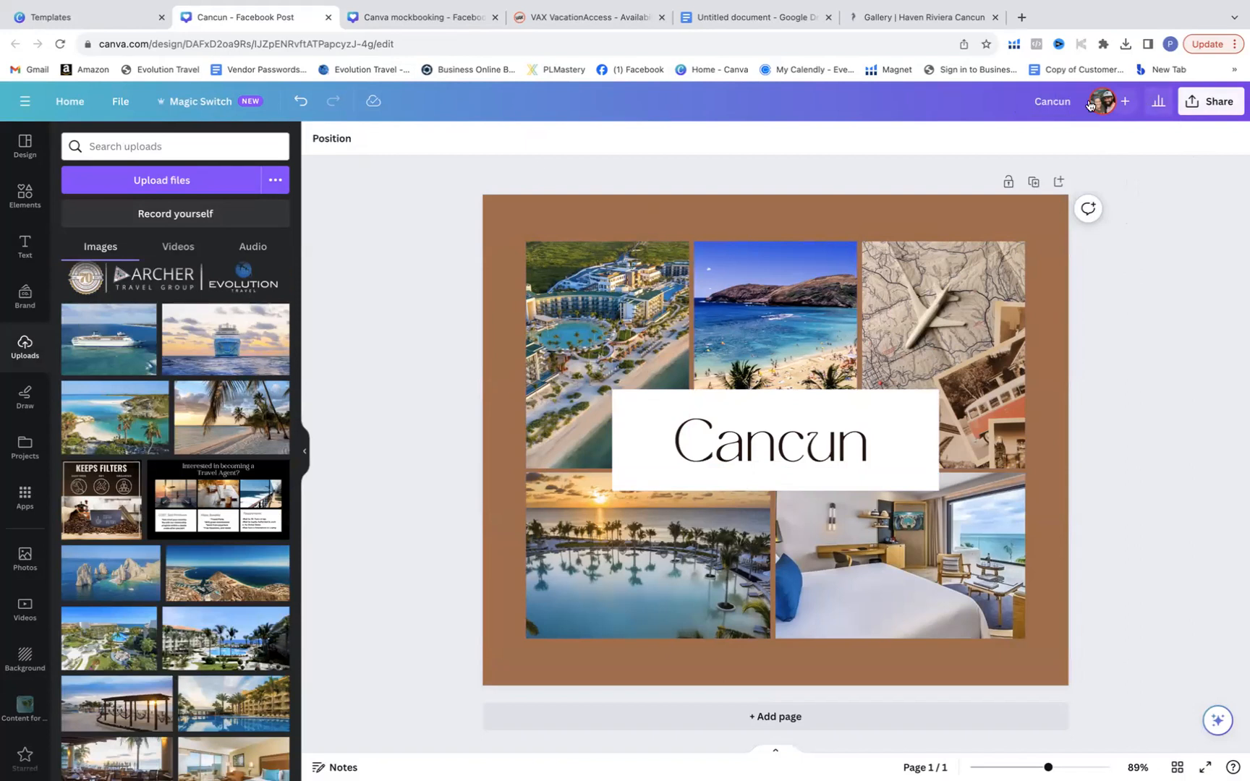
Step: Open the design's sharing options and review the access levels available for the collaboration link
click(1211, 101)
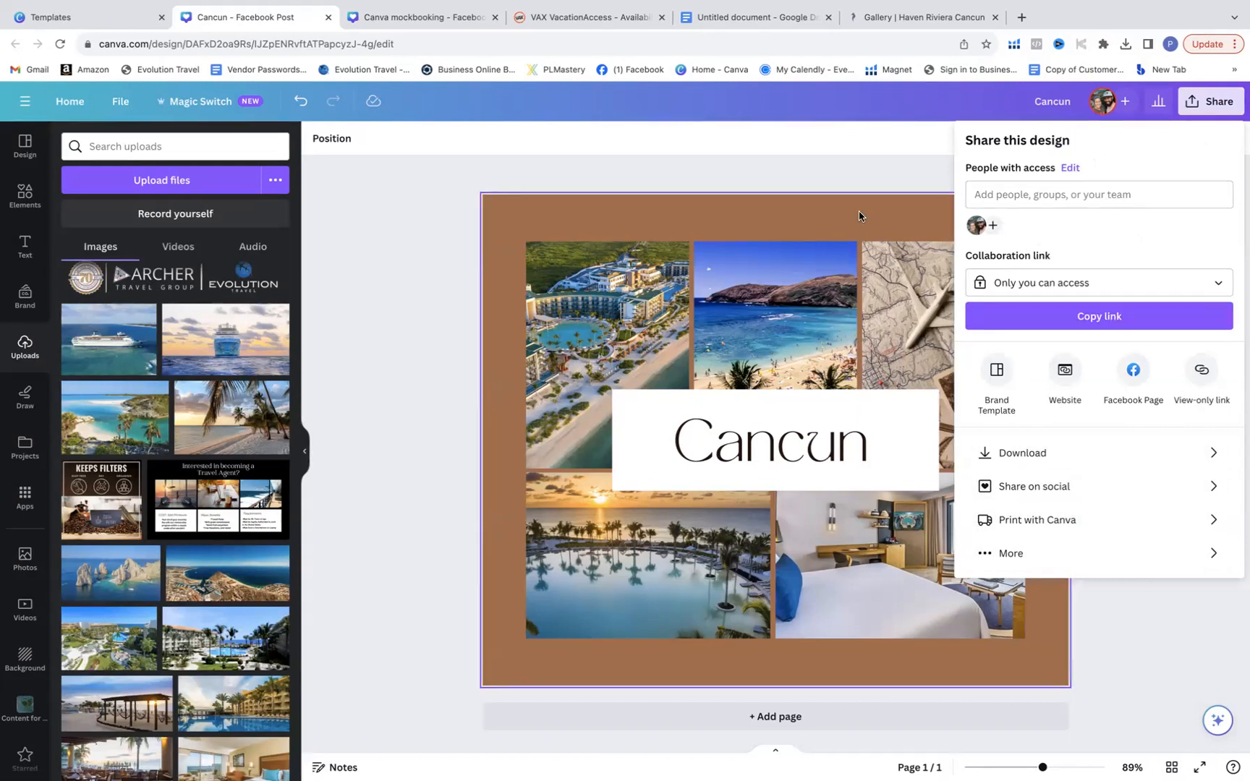
click(1040, 290)
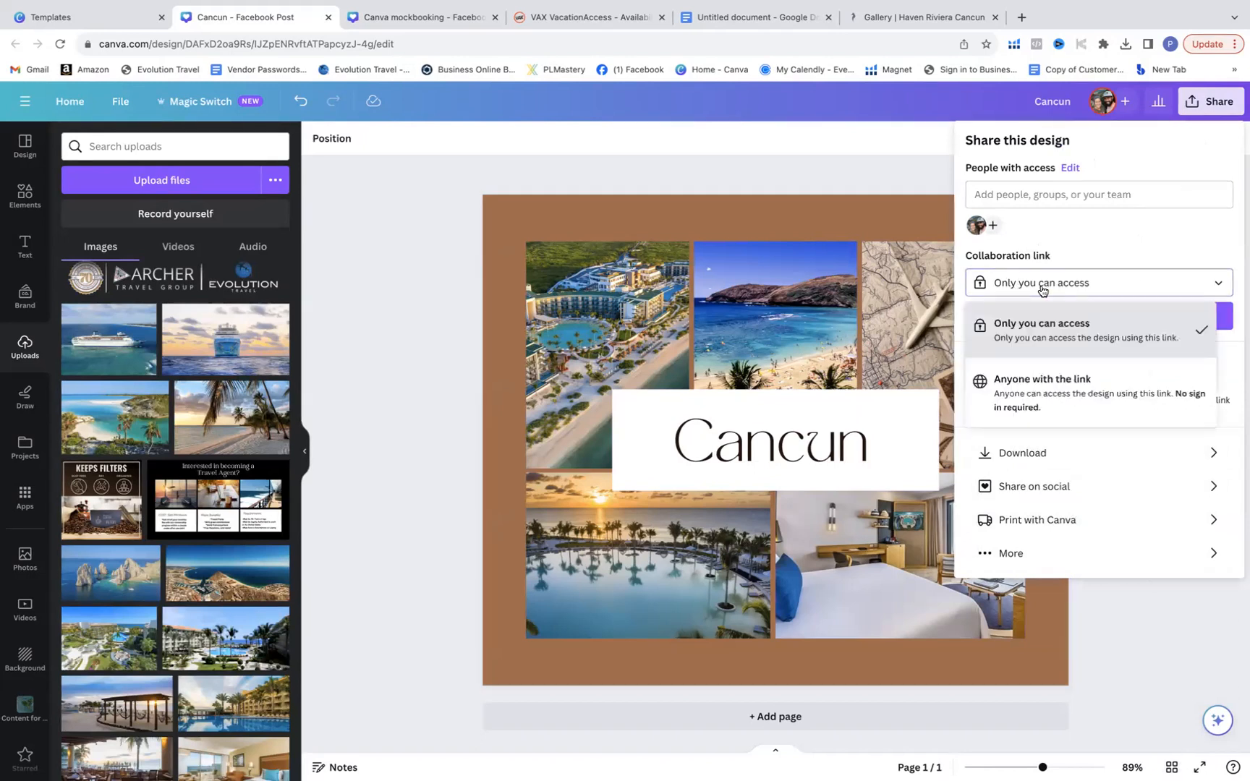
click(1058, 240)
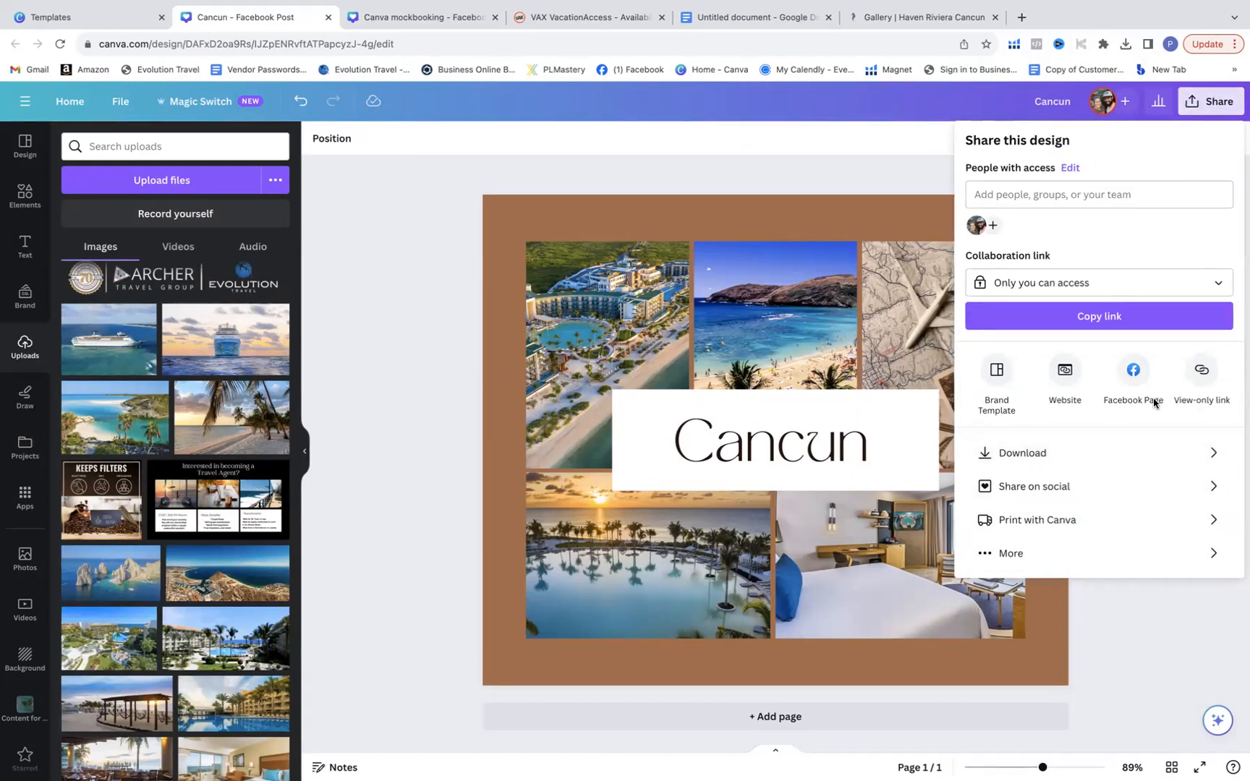
Step: Review the available download file types, download the design as a PNG and dismiss the download notice
click(1075, 454)
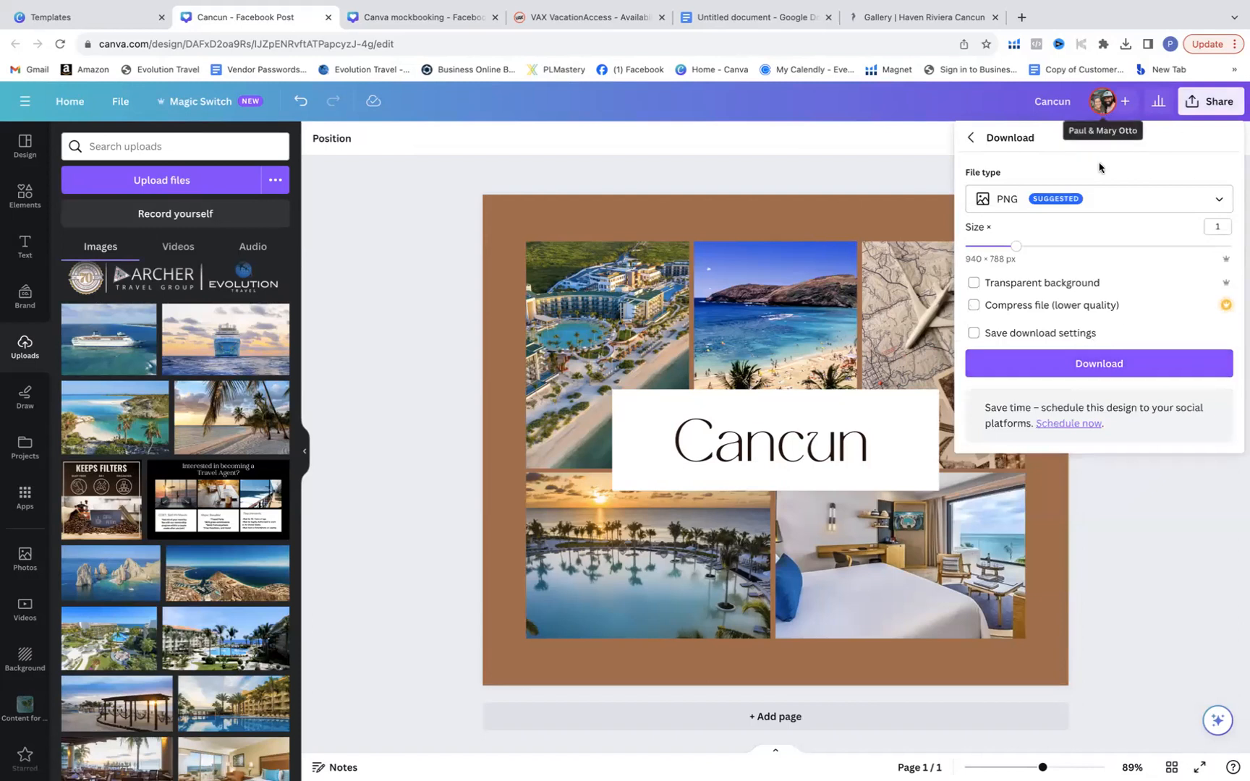
click(1069, 202)
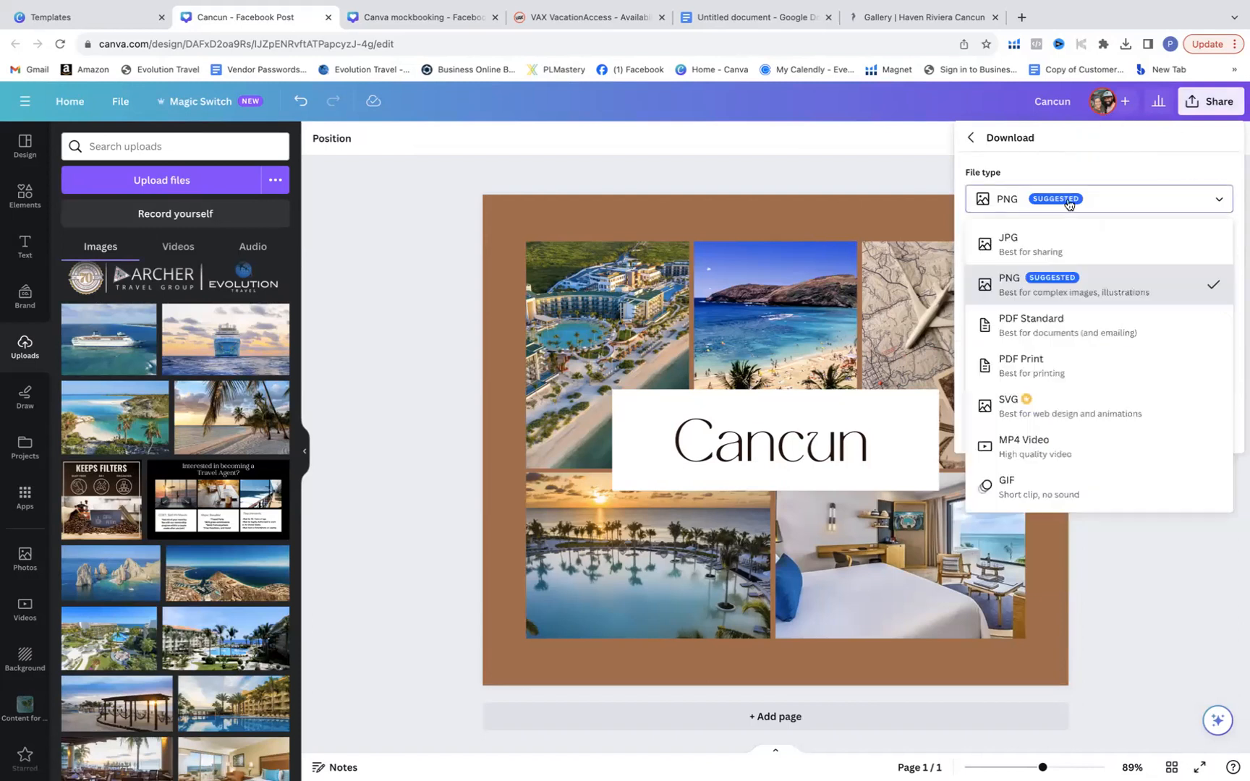
click(1069, 203)
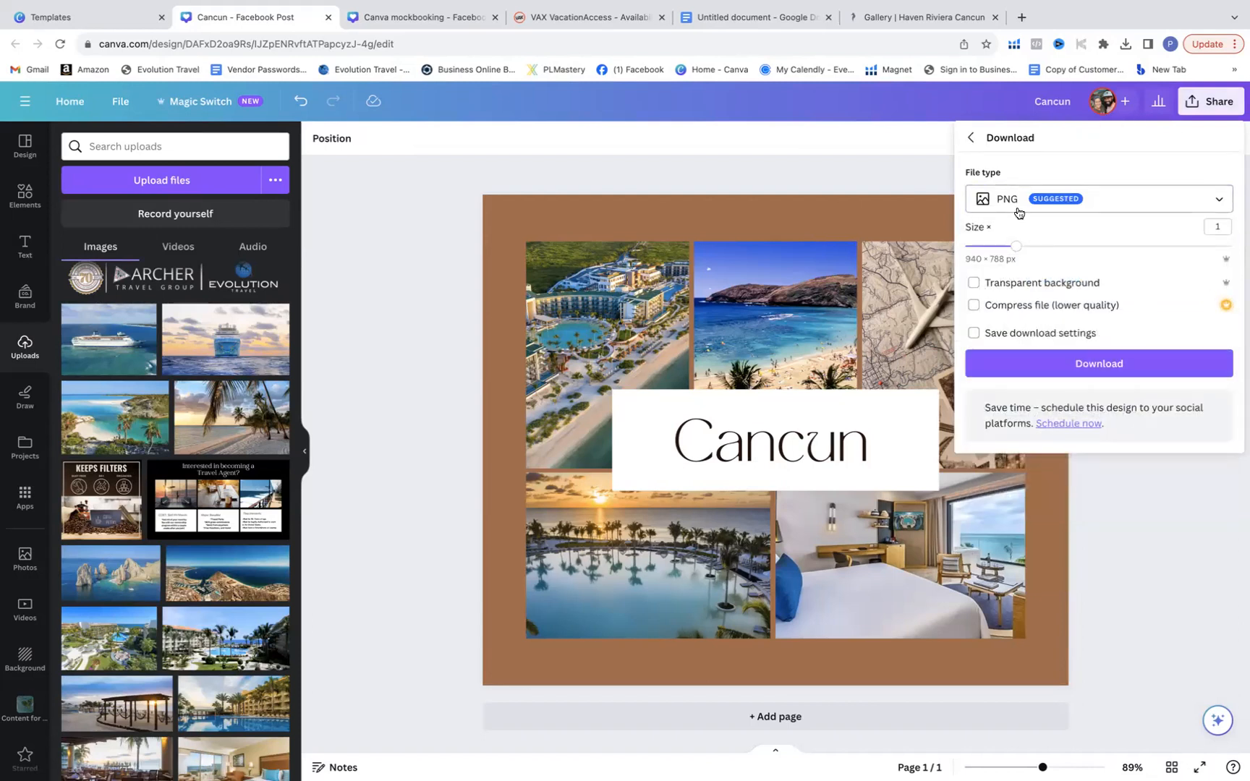
click(1097, 371)
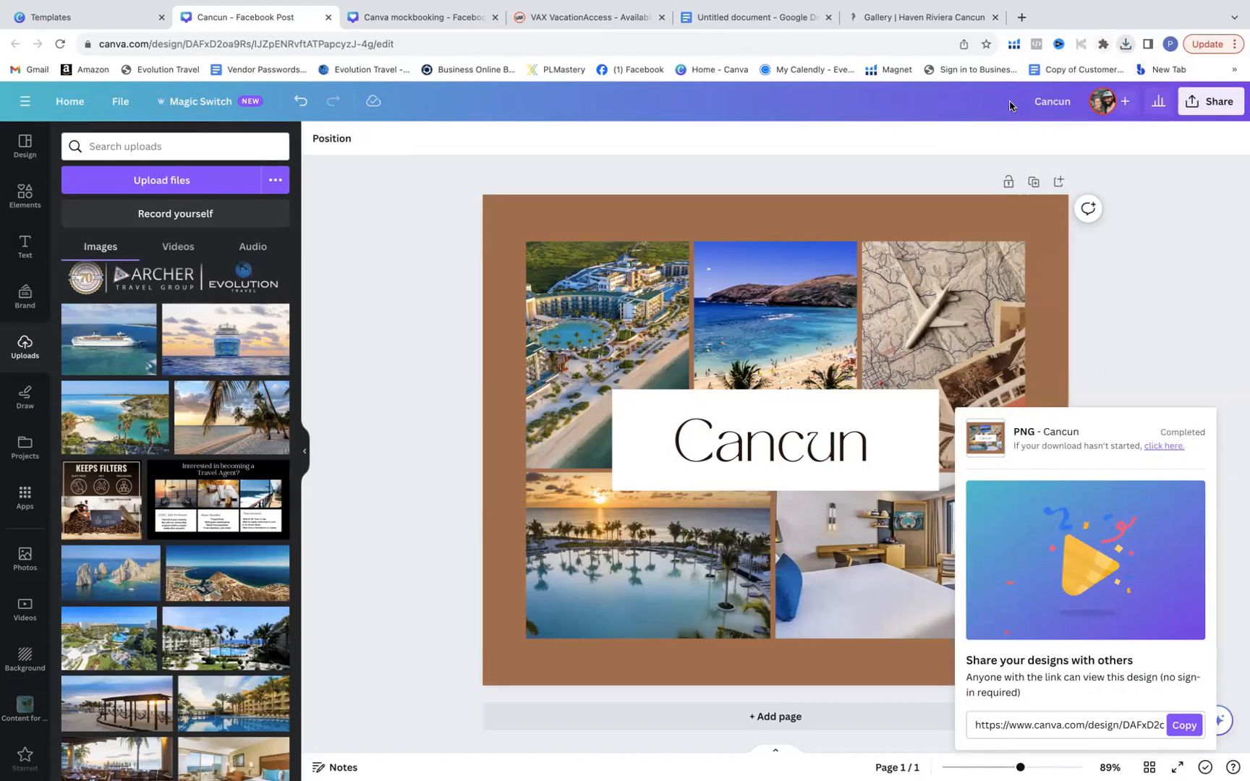
click(1190, 228)
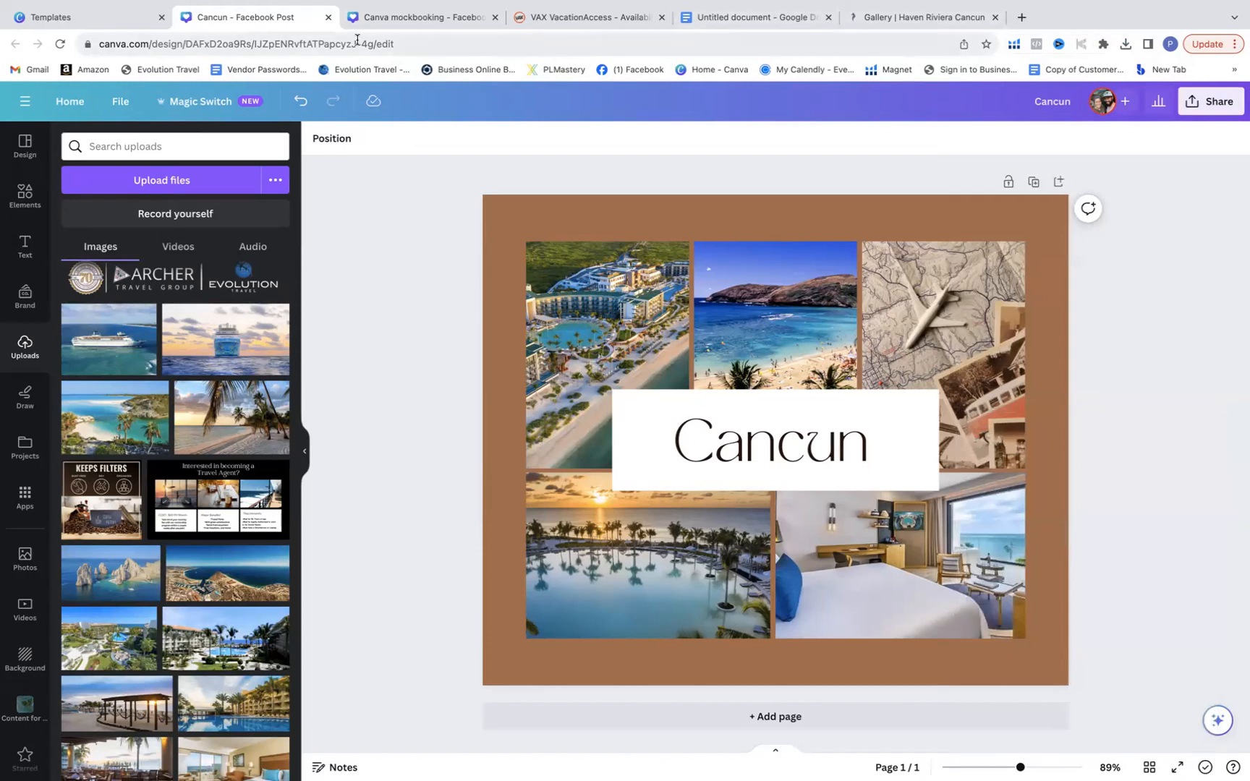
Step: Open Facebook in a new browser tab, start a new post on the profile and attach the downloaded Cancun collage image
click(929, 22)
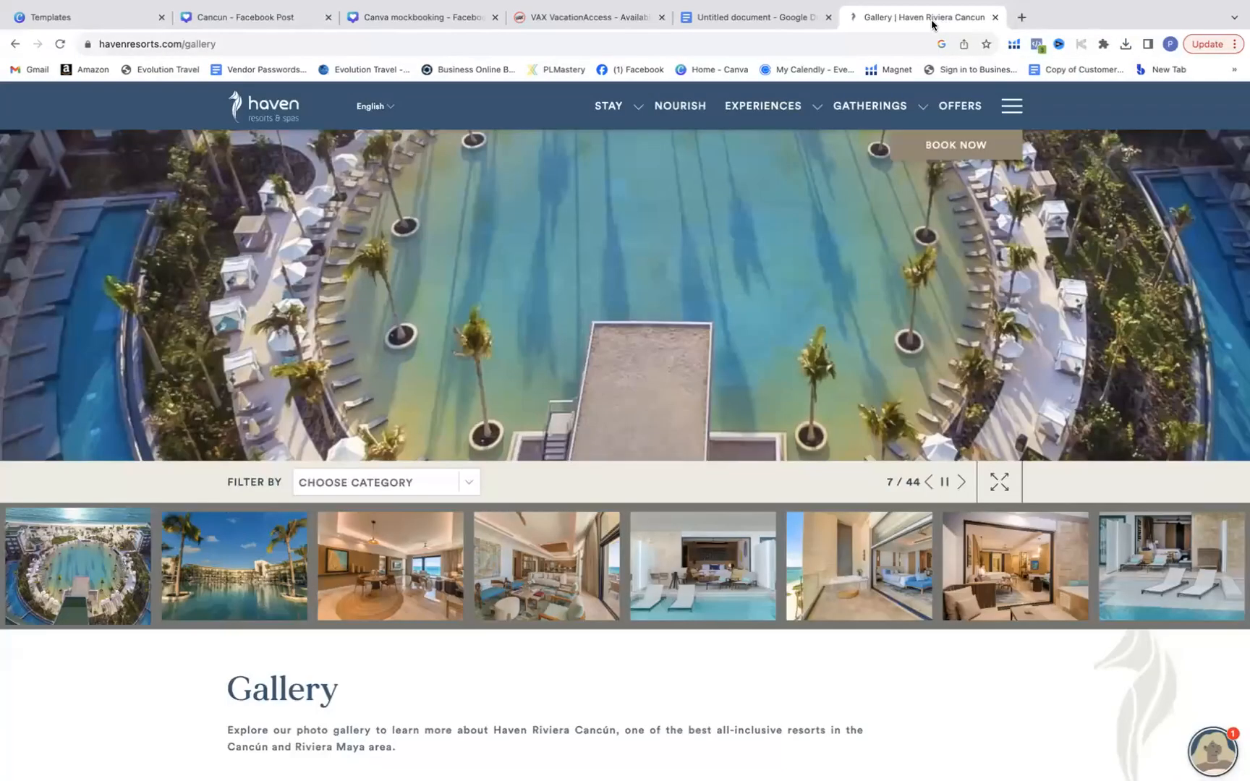
key(super+t)
click(628, 71)
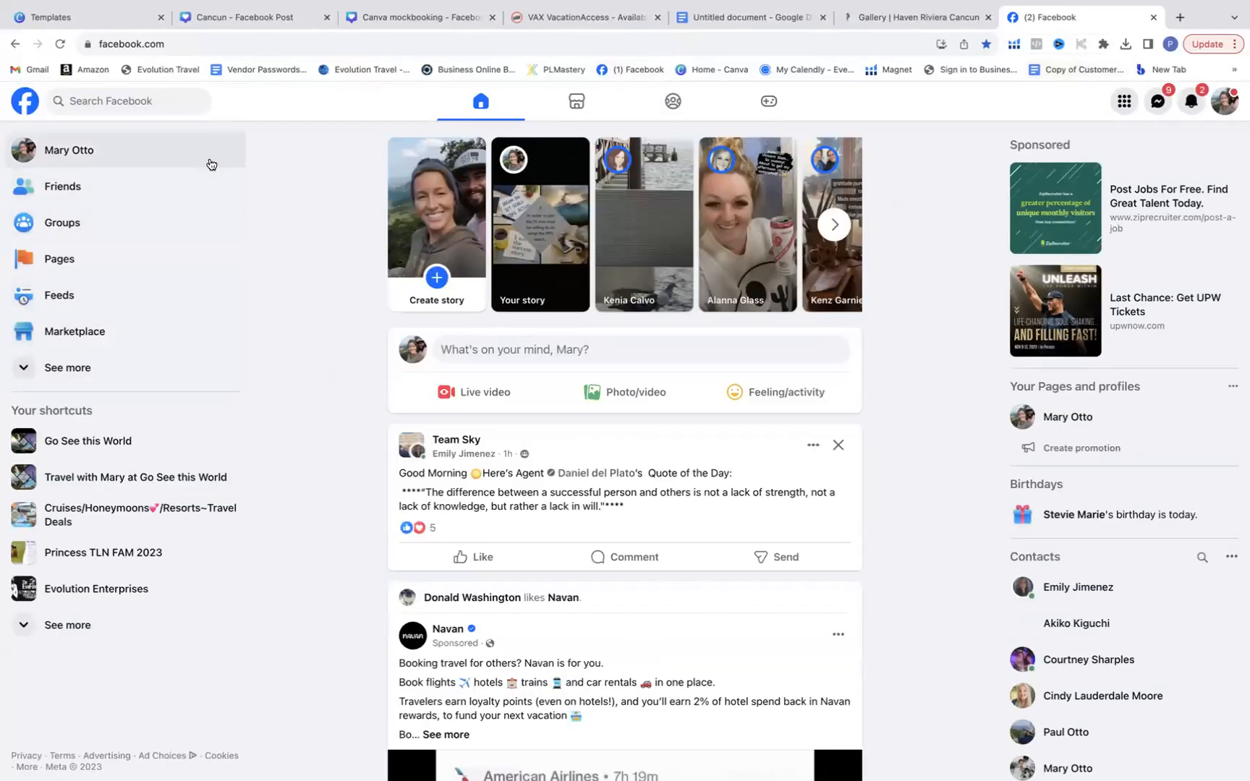
click(211, 165)
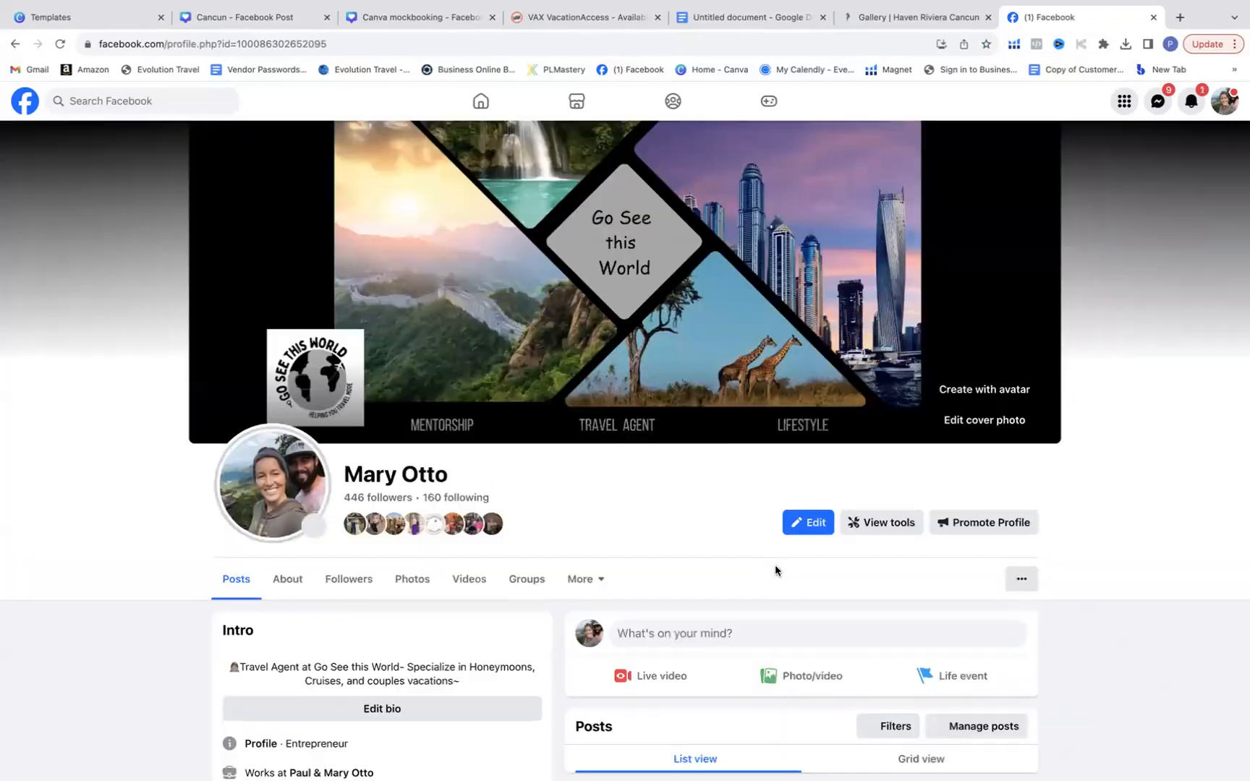
scroll(818, 365, down, 3)
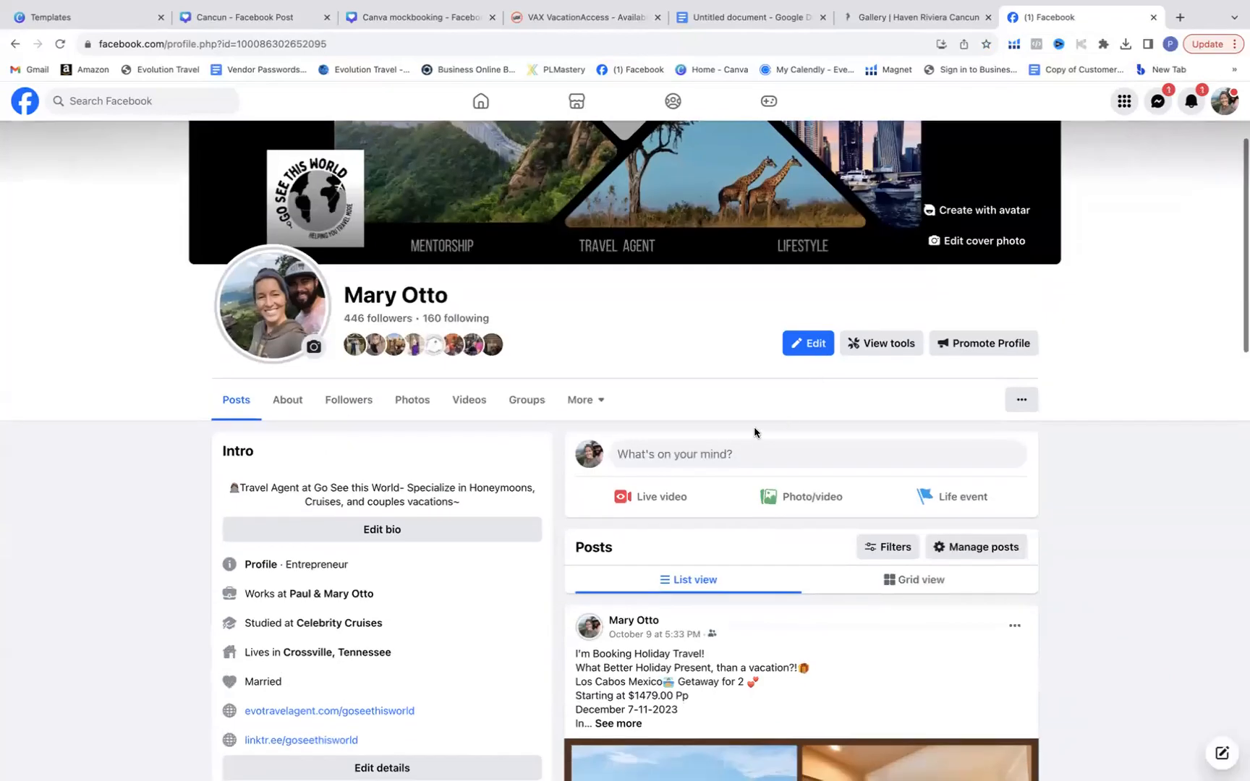
click(737, 466)
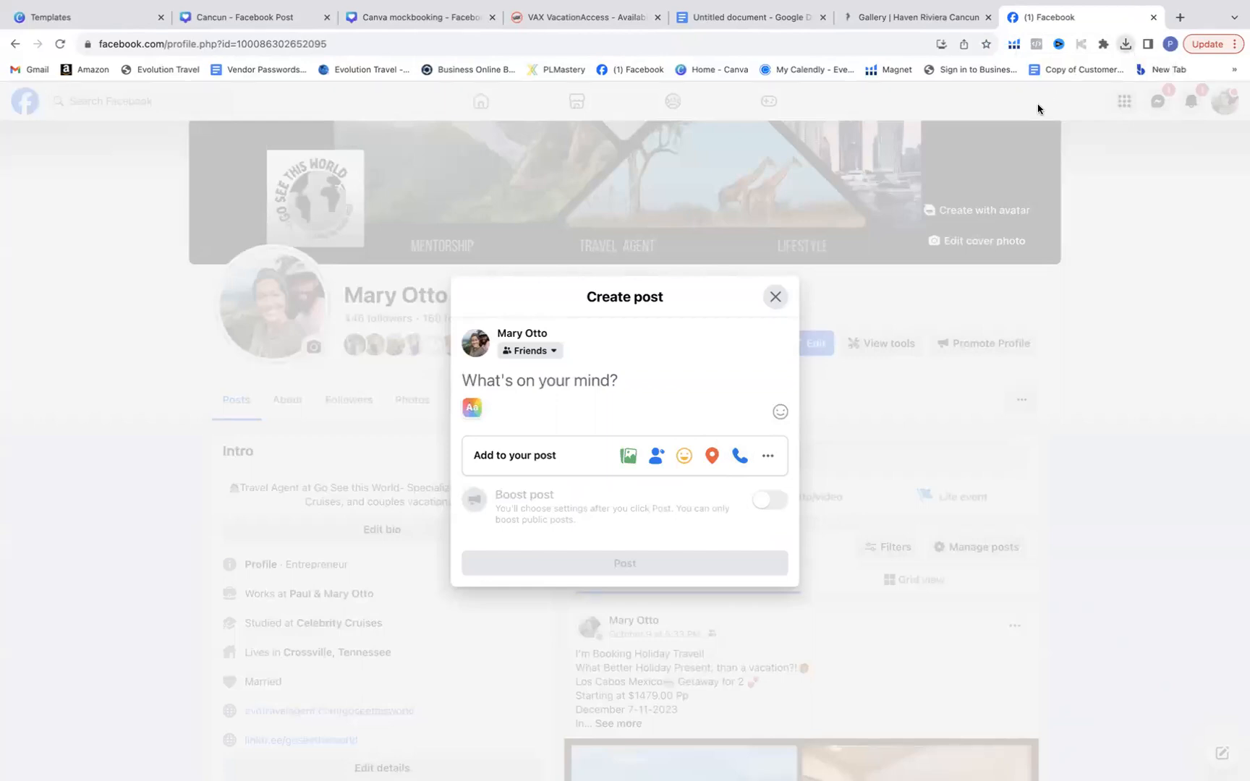
drag(1038, 109, 699, 365)
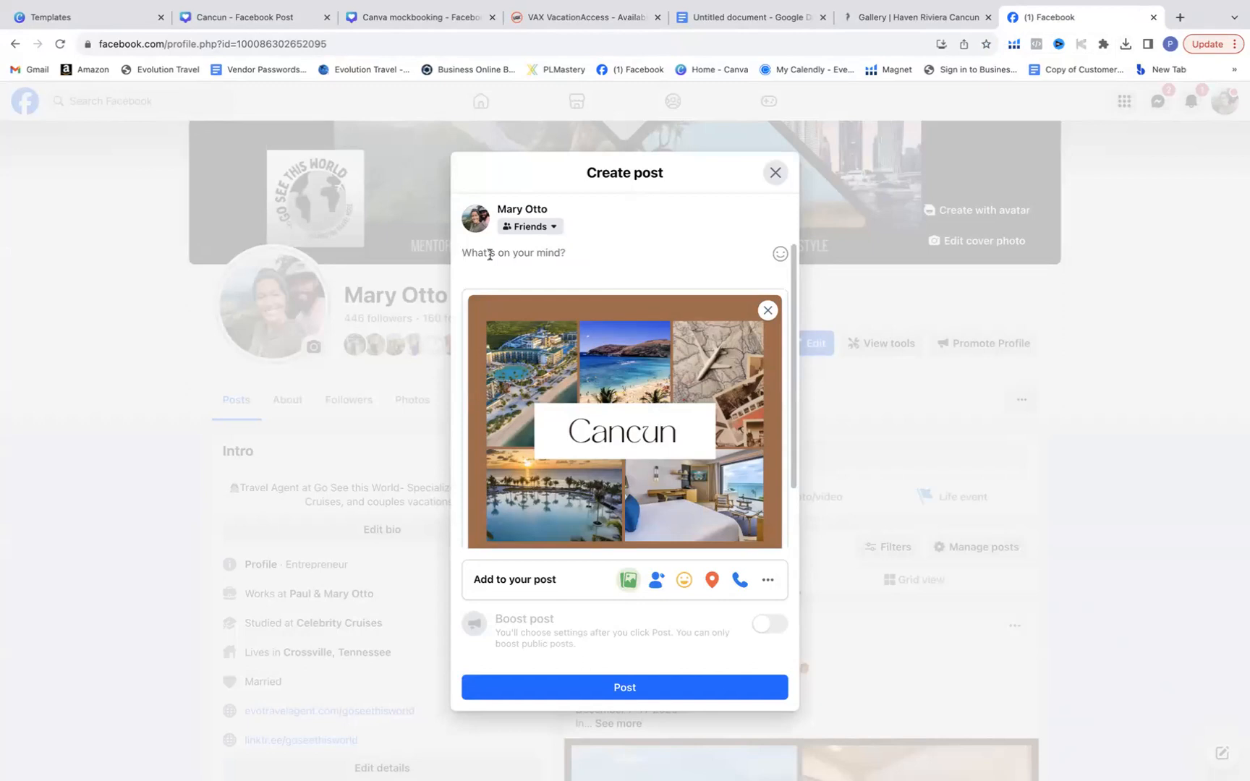
Step: Write the post's opening lines "Ready spend your winter in warm Cancun?", "January 7-18th" and "Starting at $1600 PP"
text(Ready spend your winter in w)
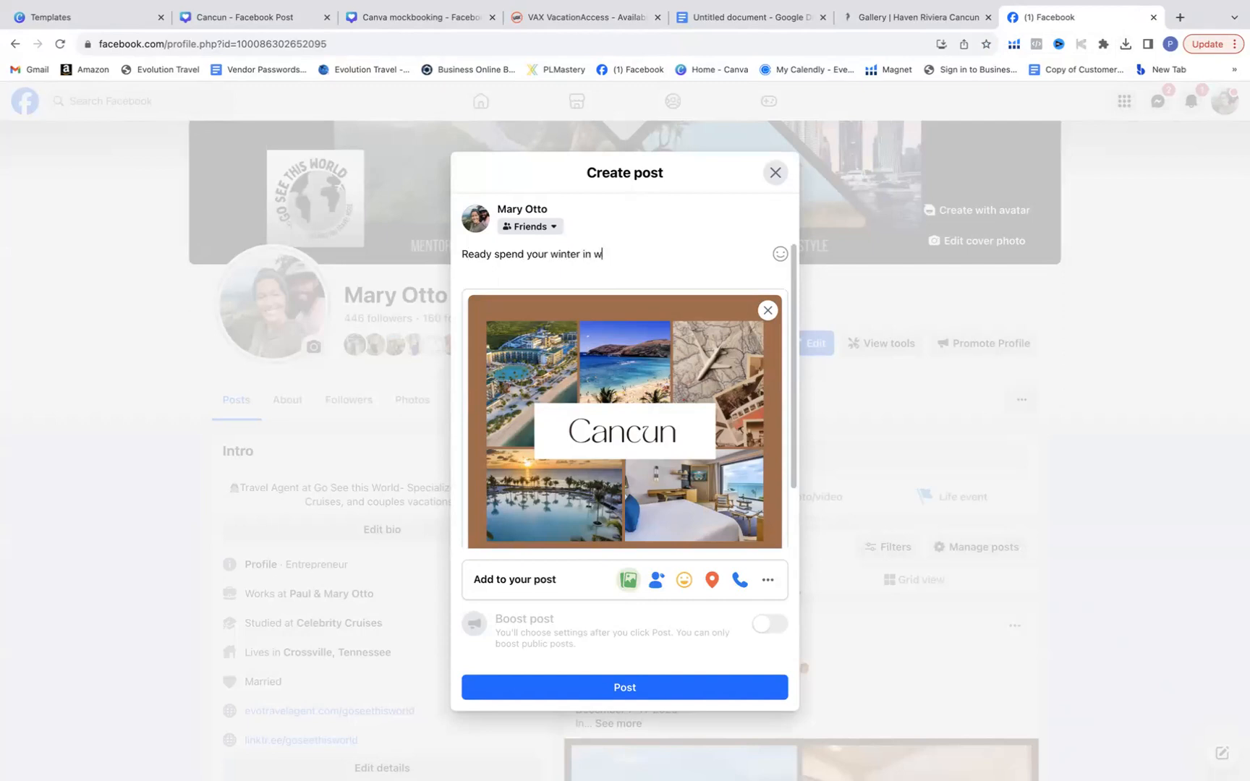
text(arm Cancun?)
key(Return)
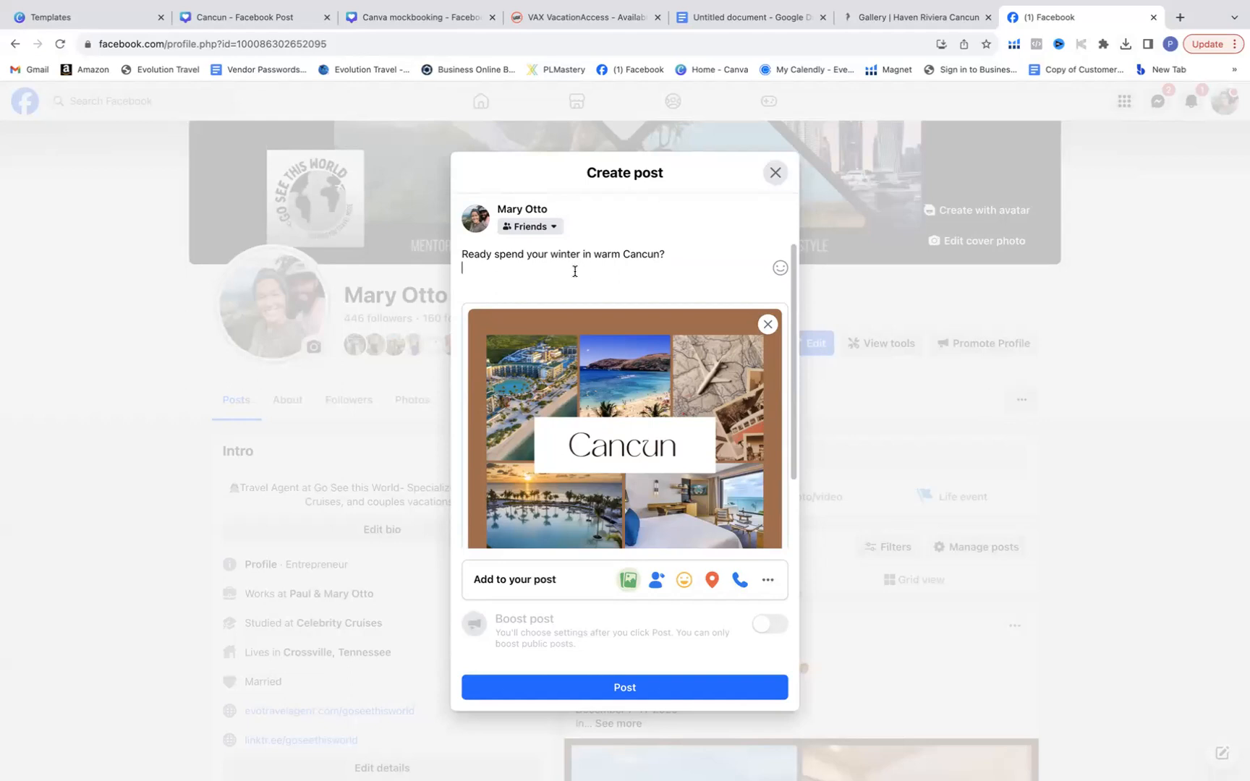
text(Jnu)
text(anuary 7-18th)
key(Return)
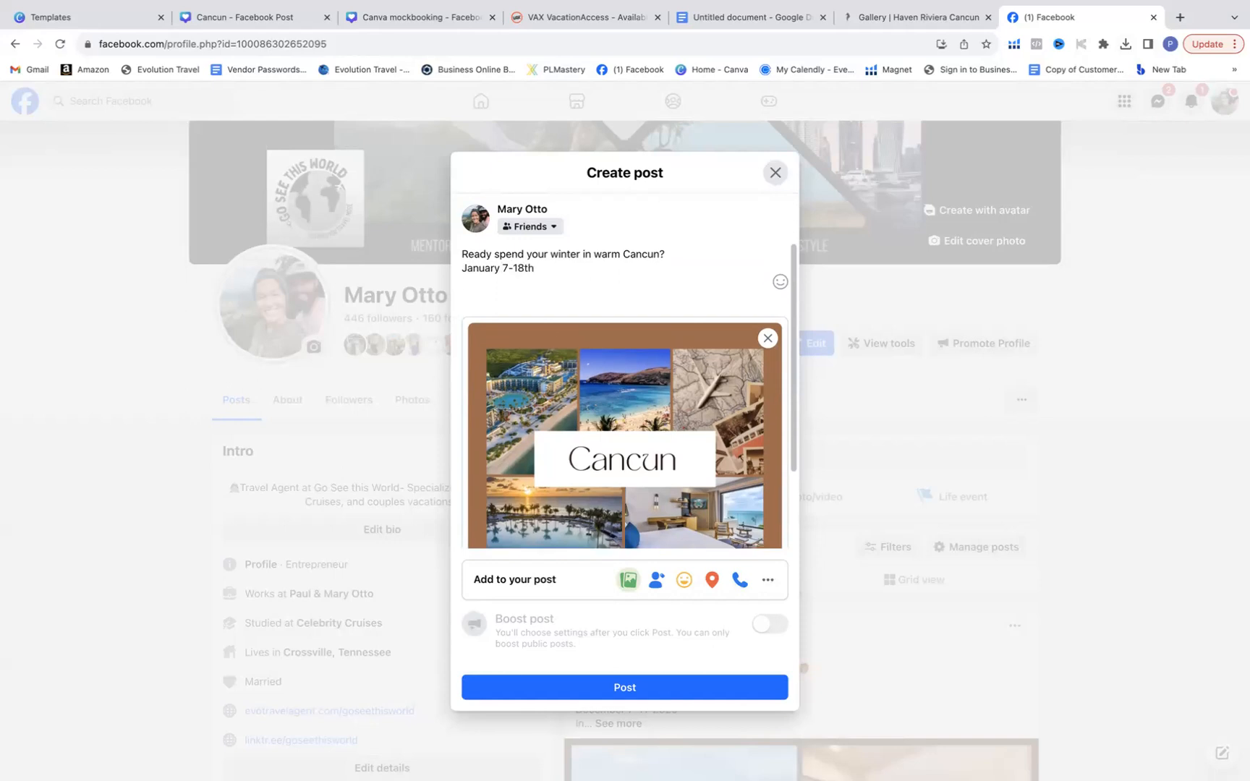
text(Starting ay)
text($1600 PP)
key(Return)
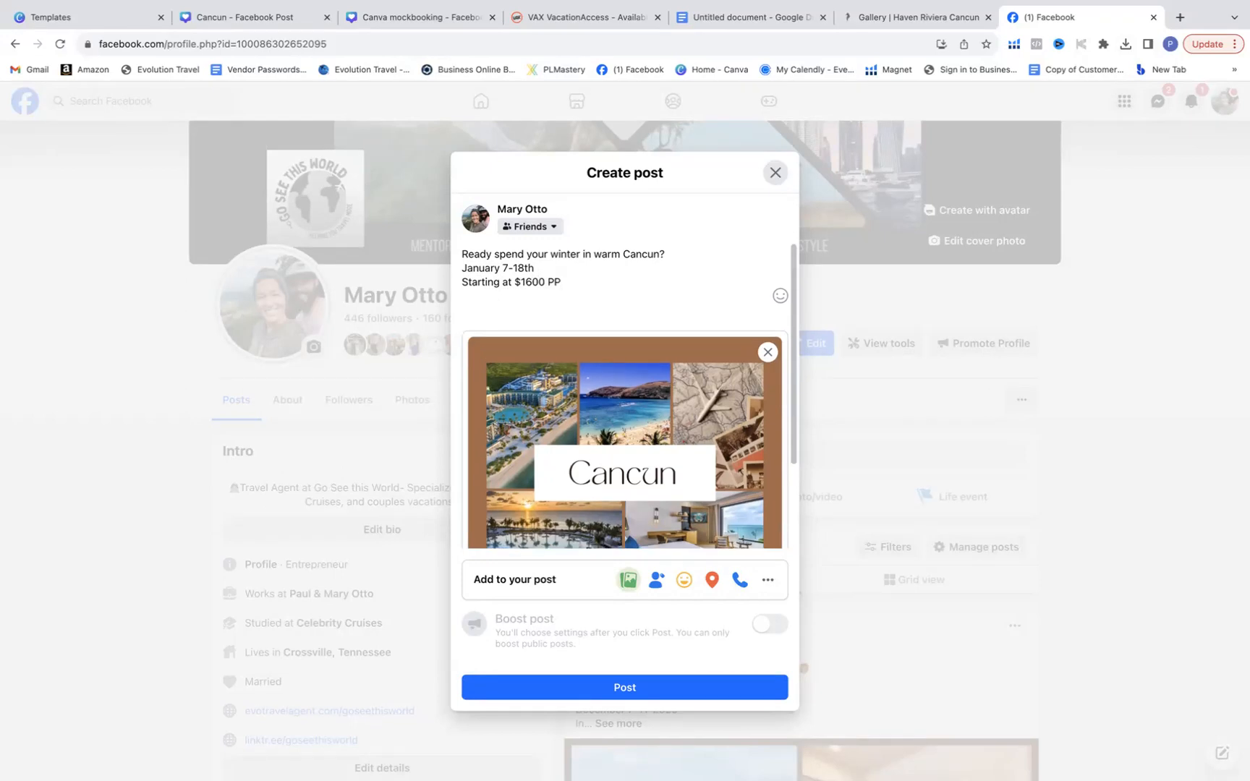
Step: Add an "Includes:" list to the caption with "Roundtrip Flights", "5⭐All Inclusive Resort" and "Full Travel Protection" on separate lines
text(Includes:)
key(Return)
text(Roundtrip Flights)
key(Return)
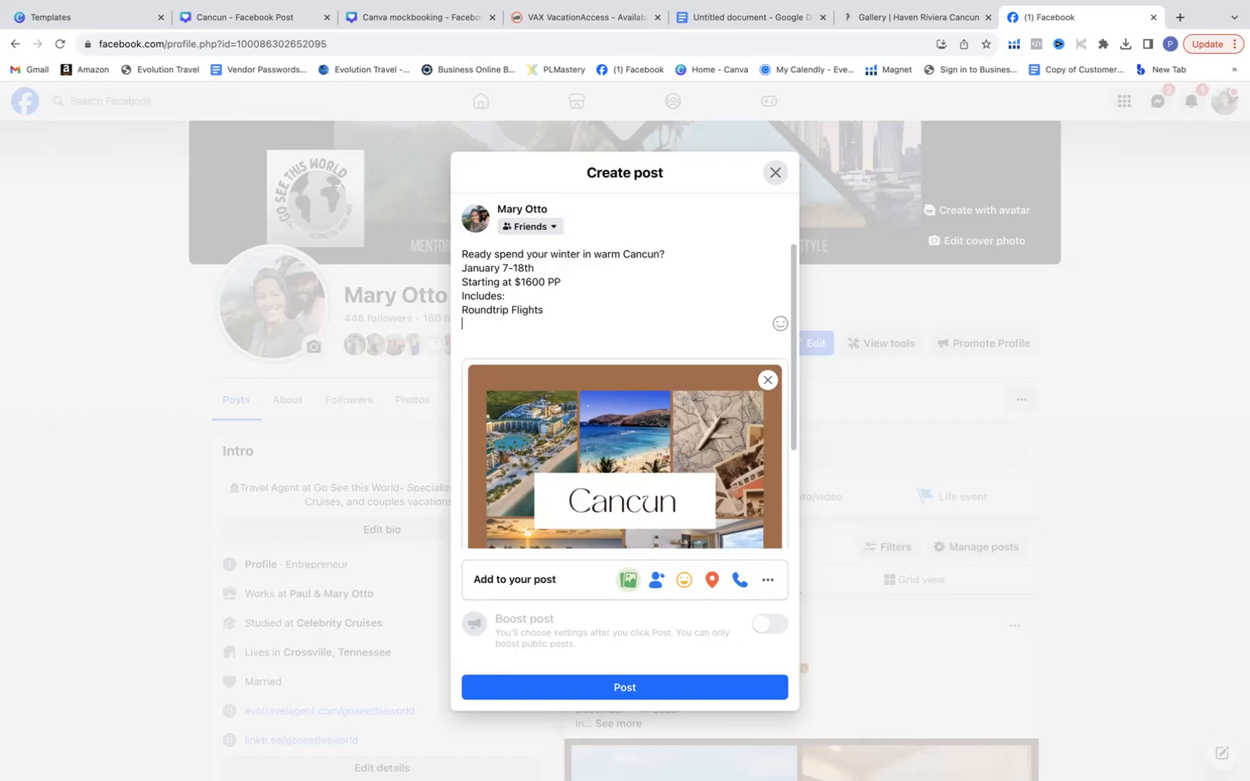
text(5)
text(⭐)
text(All Inclusive Resort)
key(Return)
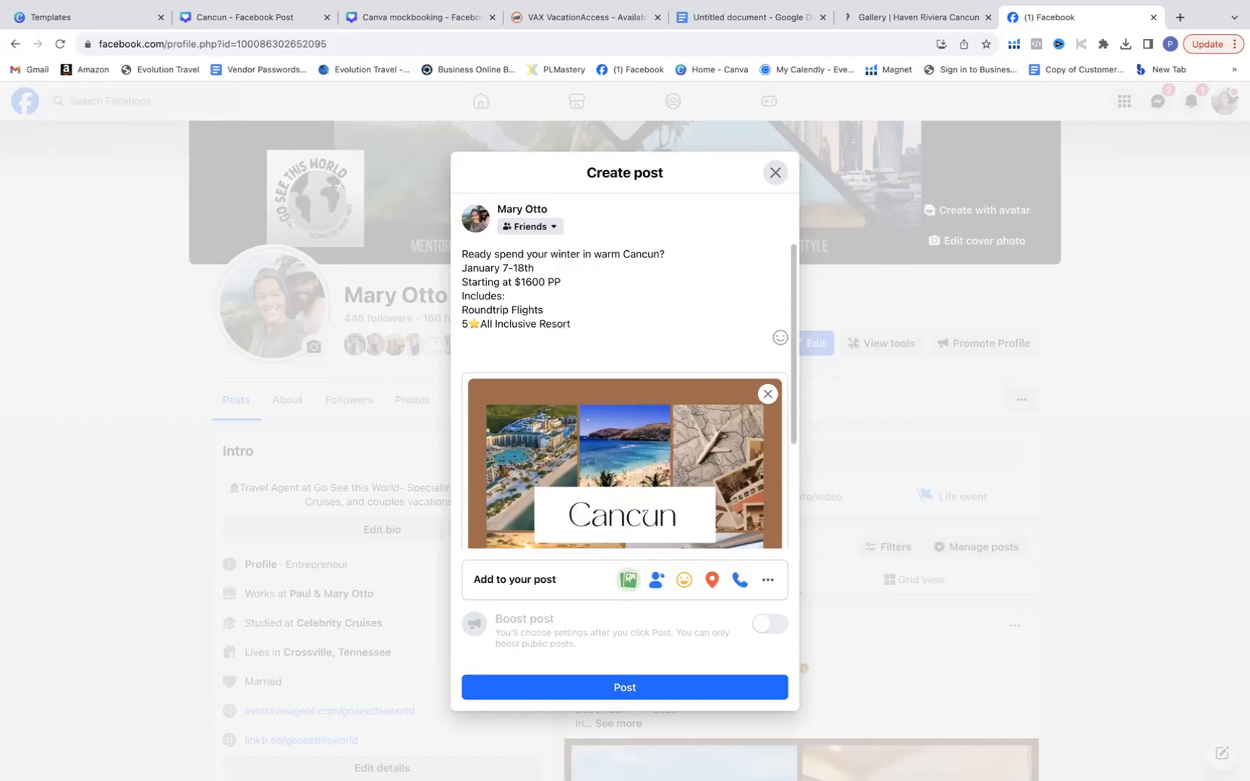
text(Full Travel Protection)
key(Return)
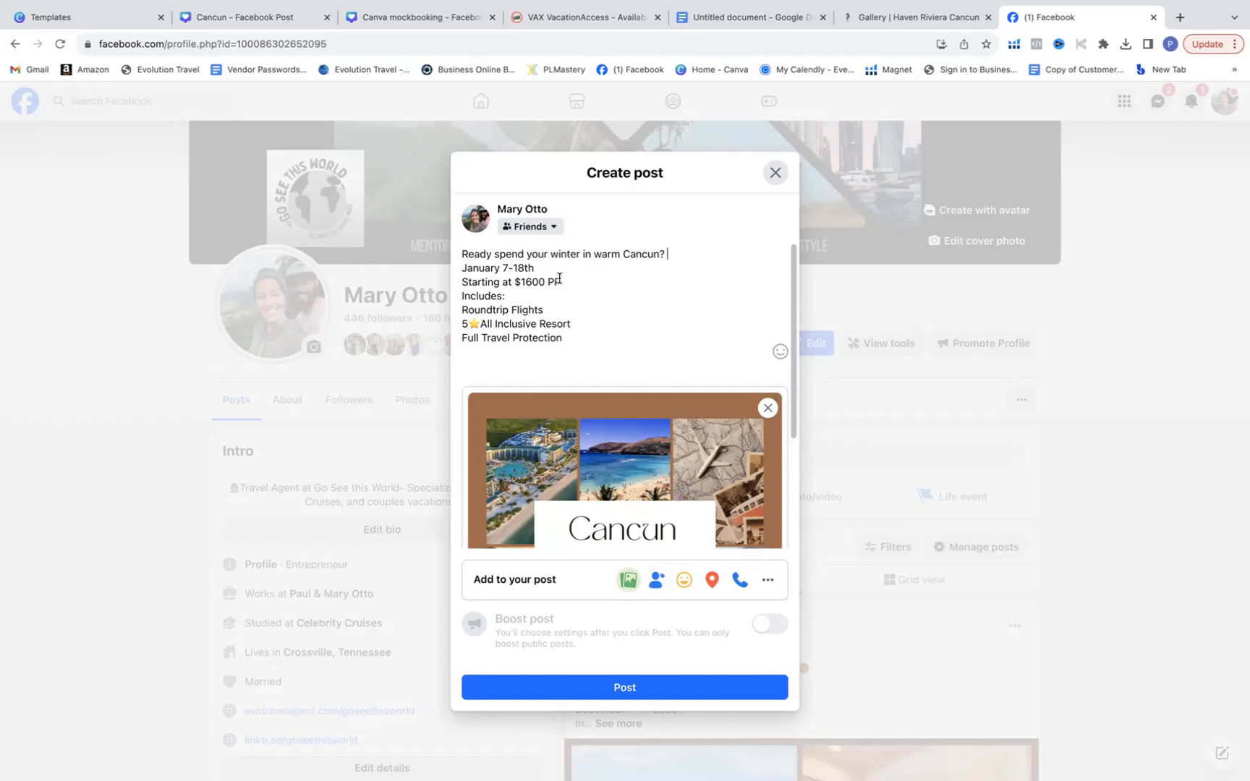
Step: Insert the missing "to" after "Ready" in the caption's first line and review the complete draft with its image
click(494, 254)
text(to)
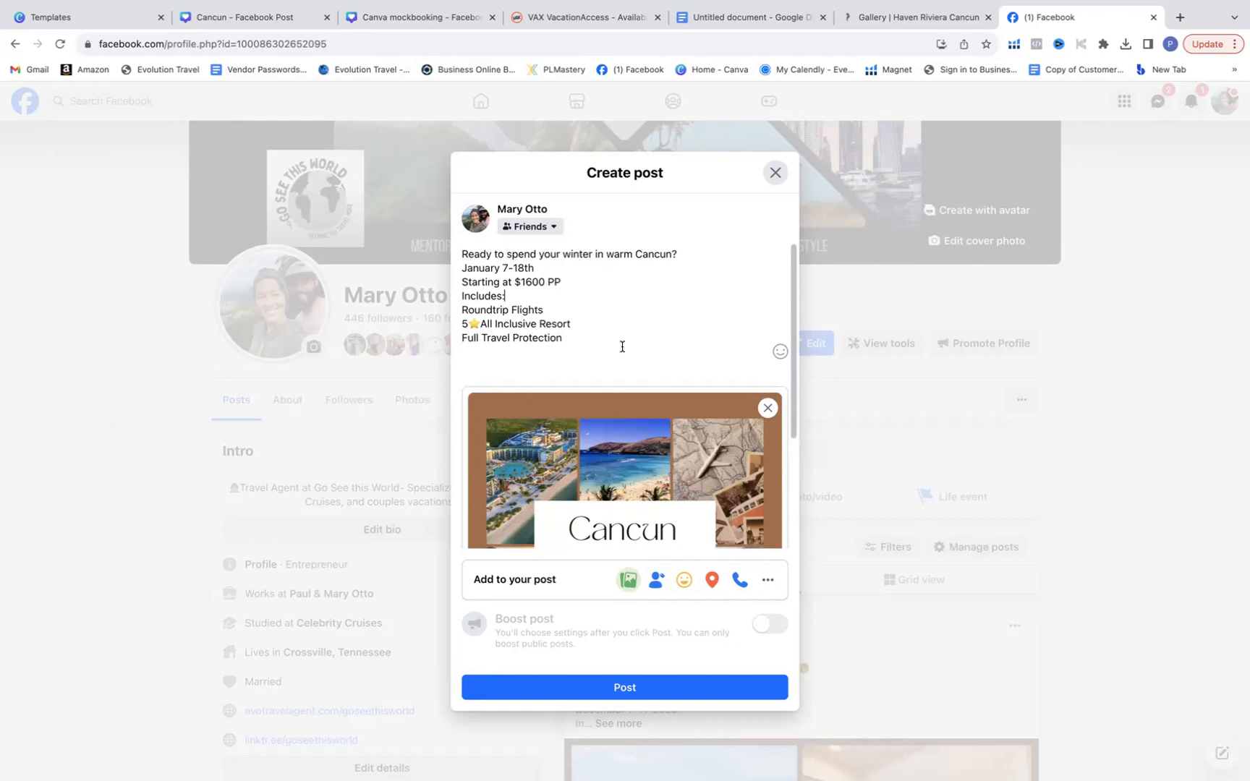
click(582, 339)
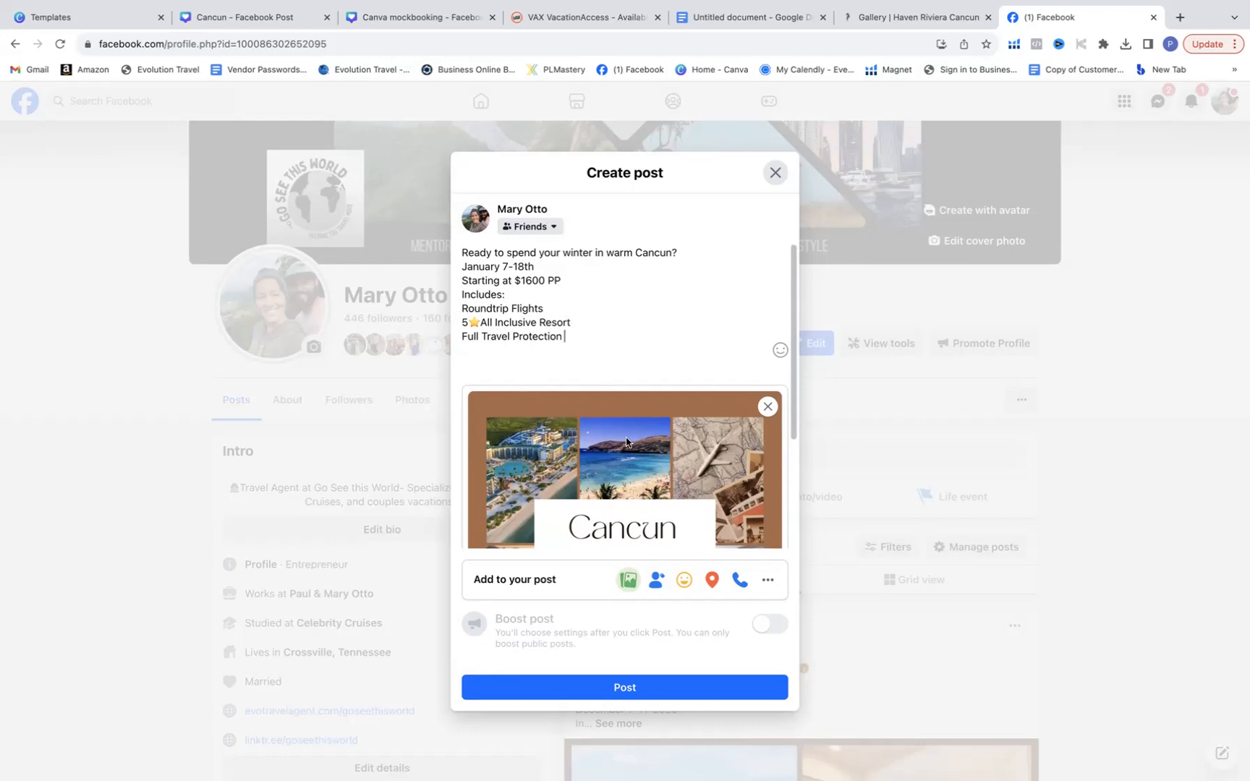
scroll(637, 465, down, 5)
scroll(637, 465, up, 1)
scroll(638, 465, up, 2)
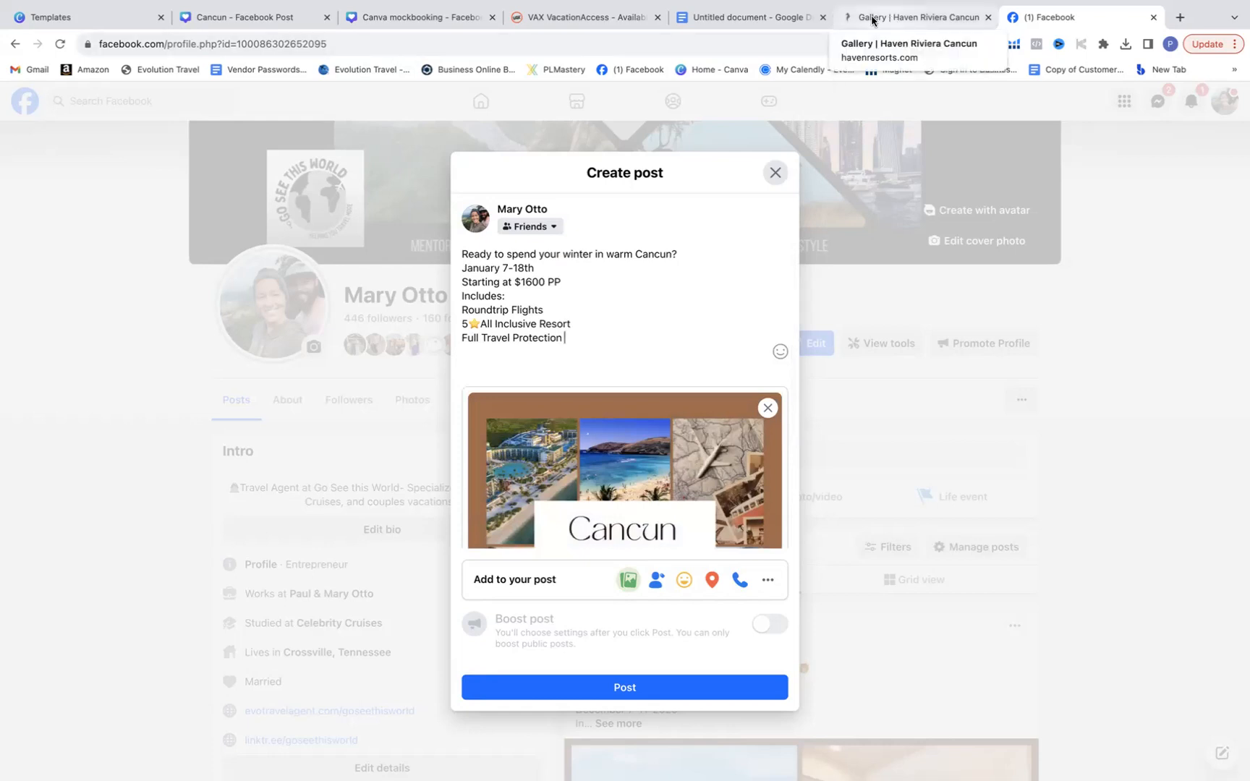
Step: Discard the draft without publishing, clearing all of its caption text and closing the post composer
click(774, 172)
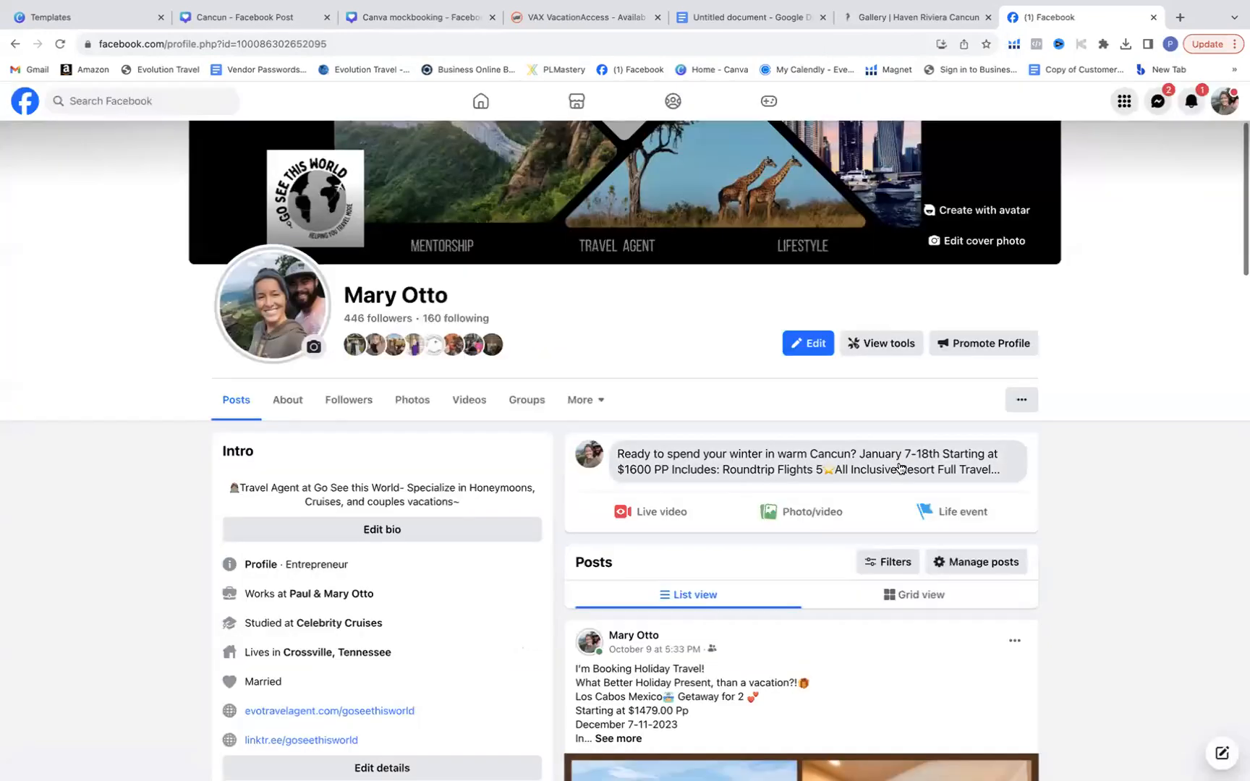
click(831, 459)
click(769, 409)
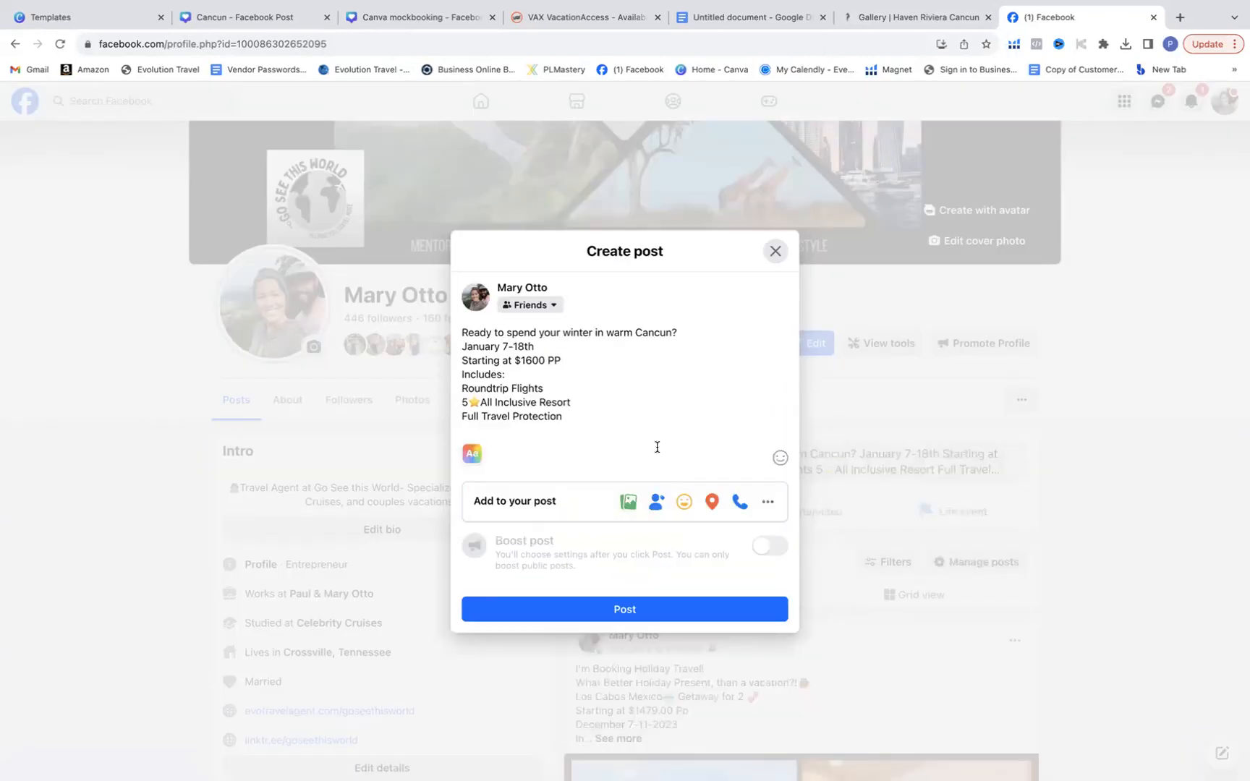
click(581, 443)
drag(577, 428, 766, 369)
key(BackSpace)
key(BackSpace)
click(695, 367)
key(BackSpace)
key(BackSpace)
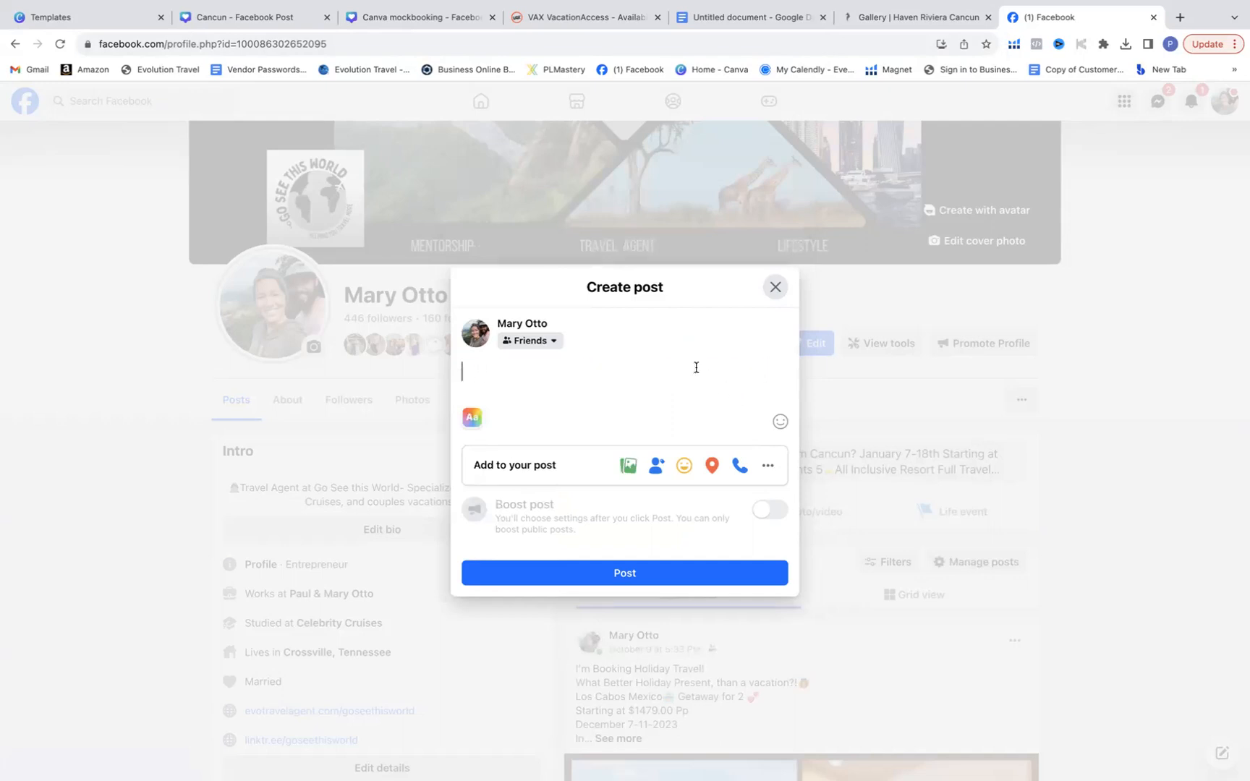
click(880, 322)
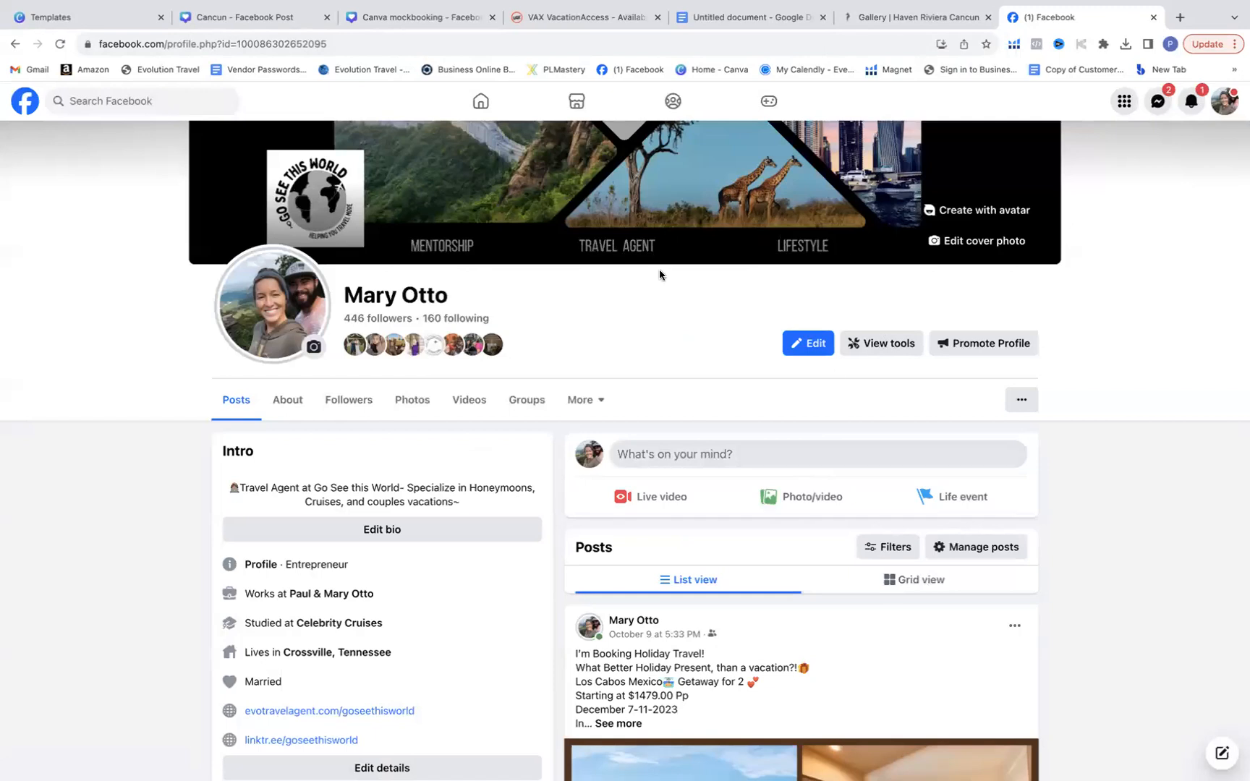
Step: Switch back to Canva's Facebook Posts templates and create a blank Facebook post
click(1190, 100)
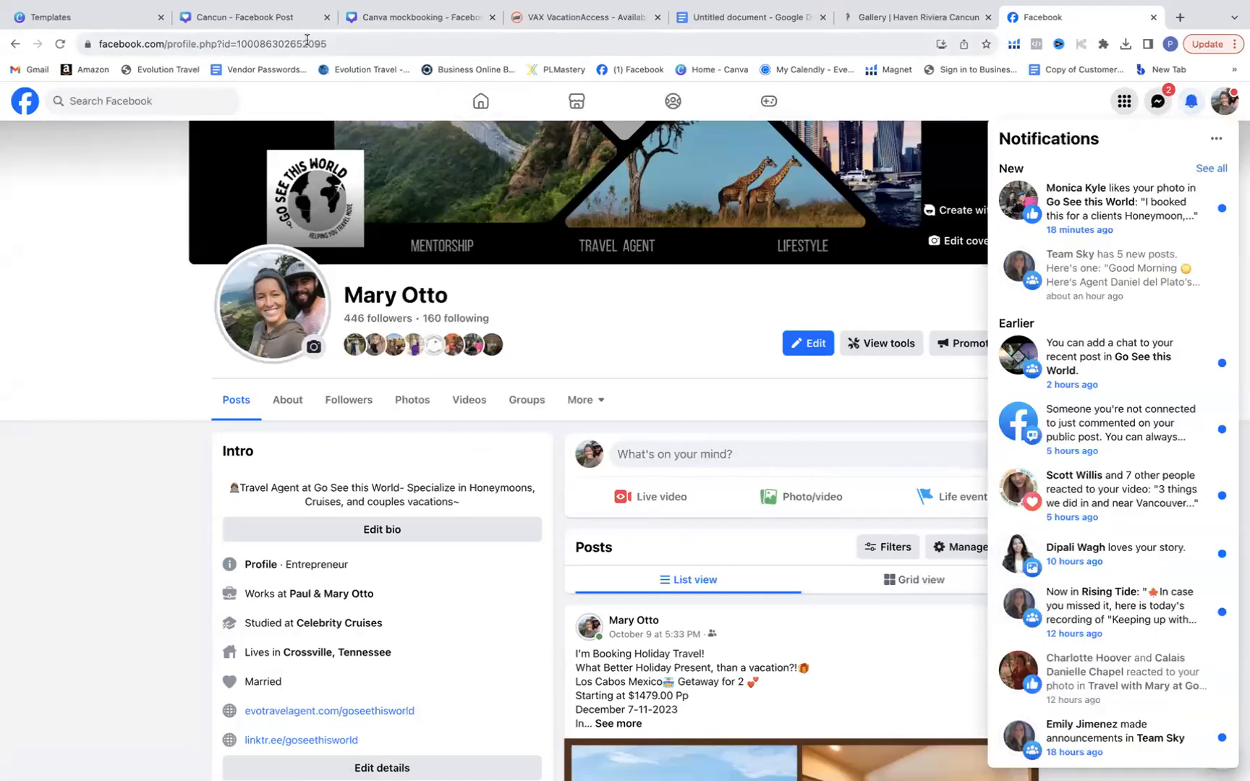
click(258, 28)
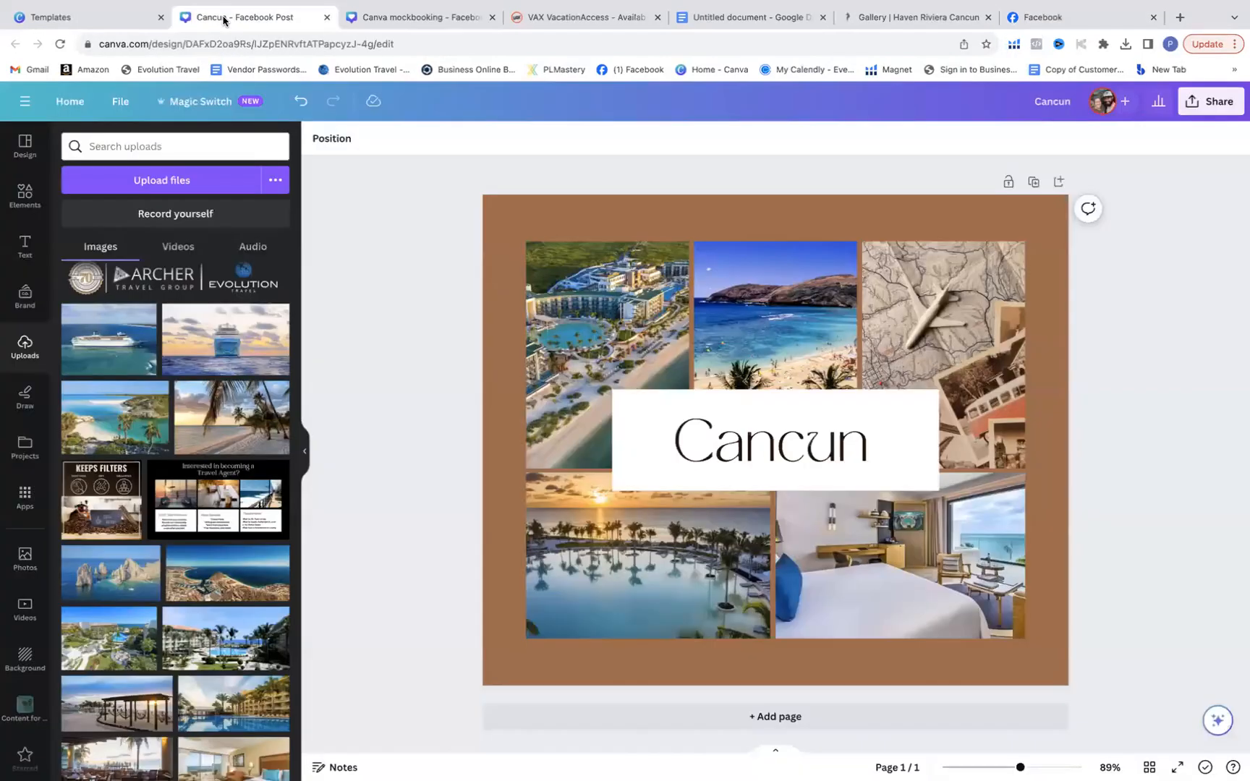
click(114, 24)
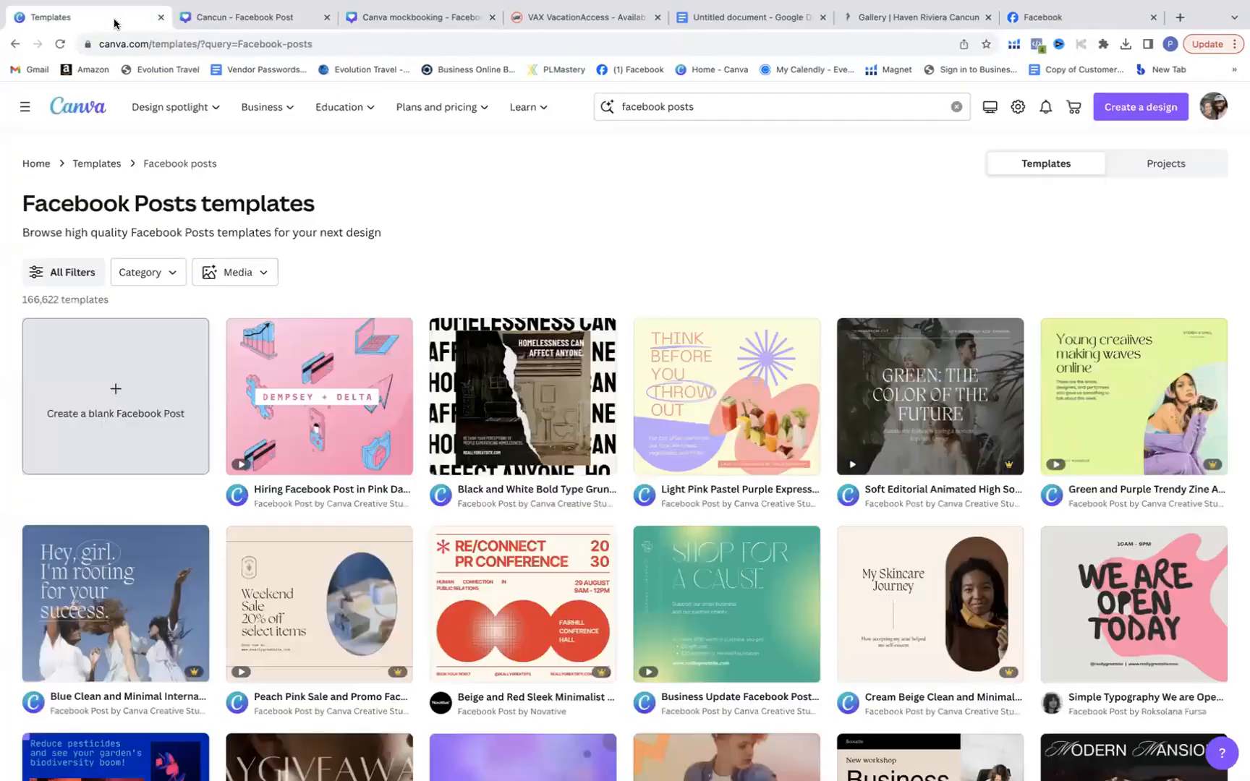
click(222, 25)
click(73, 23)
click(81, 420)
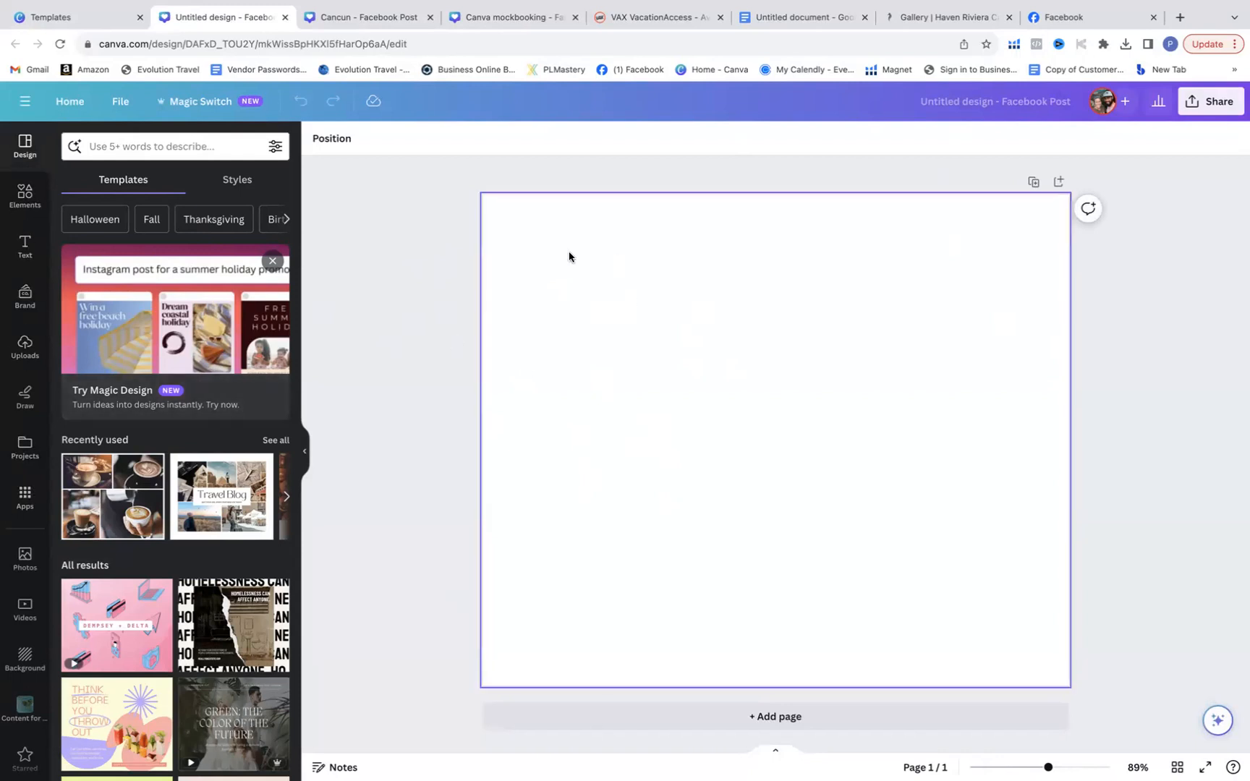
Step: Upload the sunset photo from the computer to the design's uploaded images
click(577, 540)
click(22, 349)
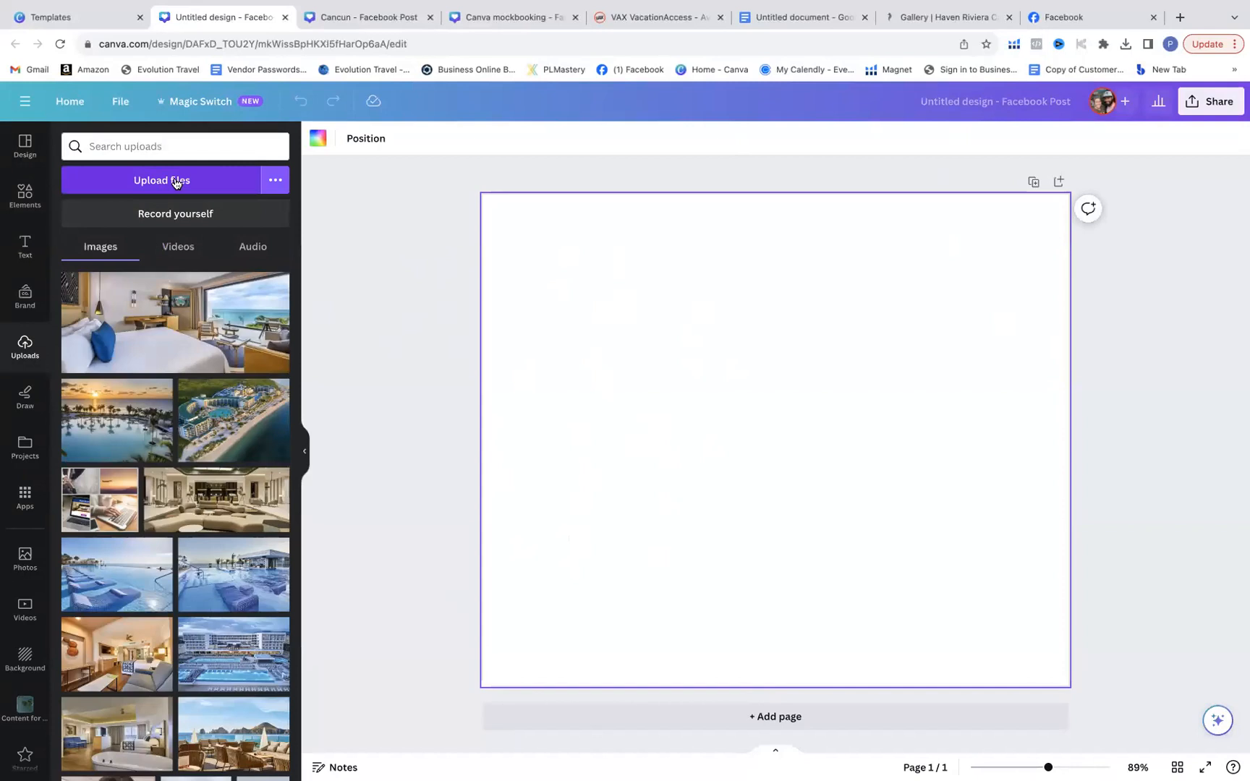
click(176, 183)
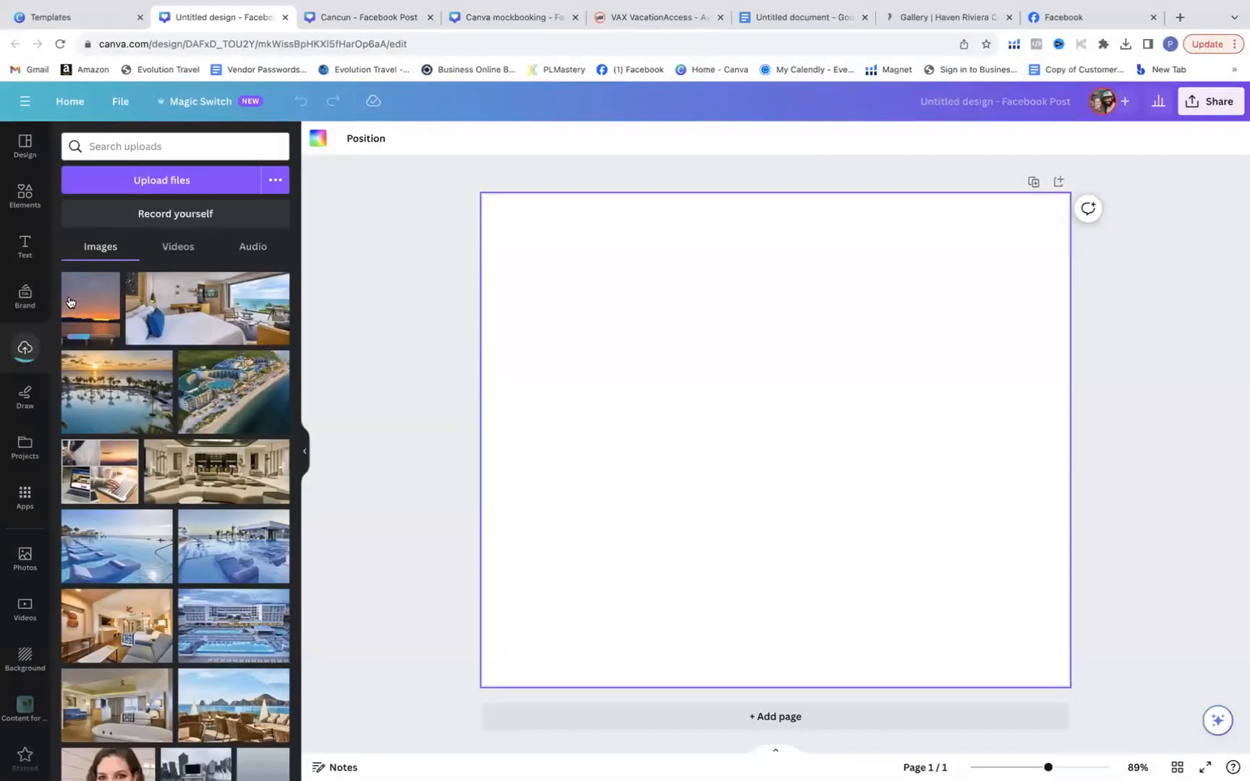
Step: Replace the freely placed sunset photo with a copy that fills the whole blank page
drag(90, 313, 532, 325)
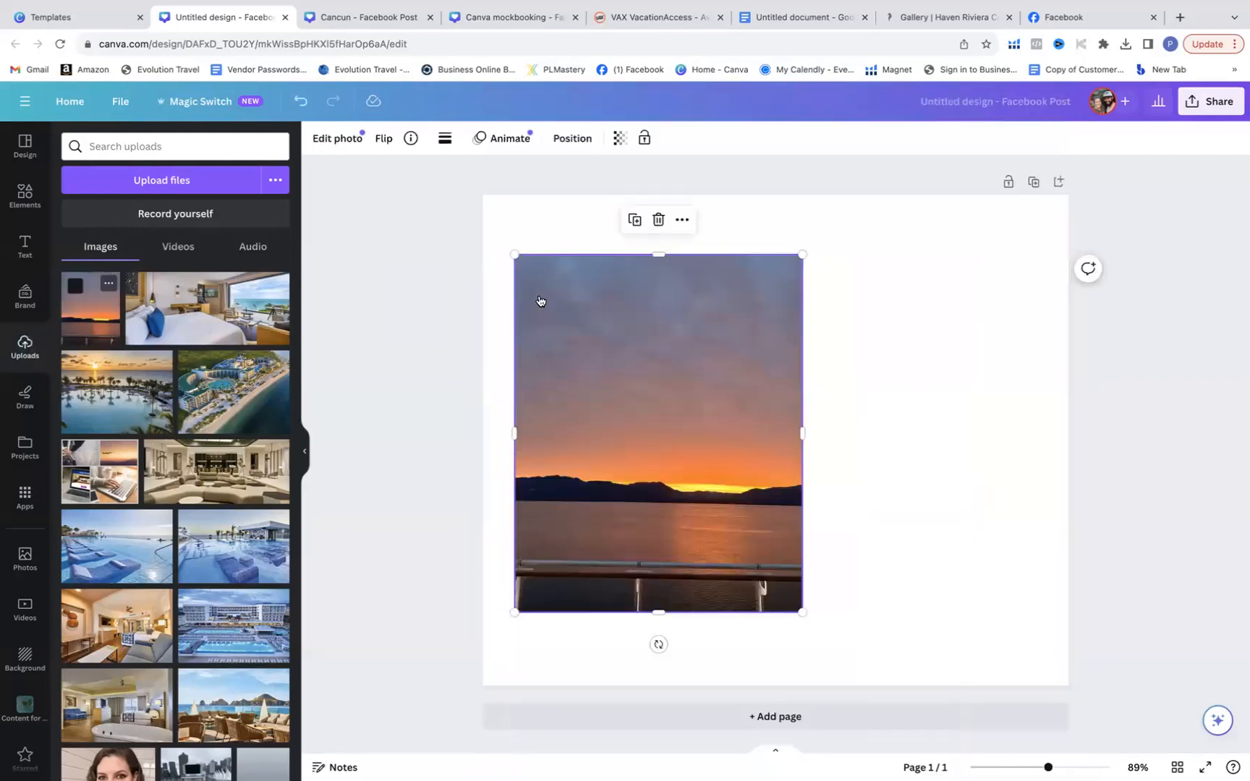
click(658, 222)
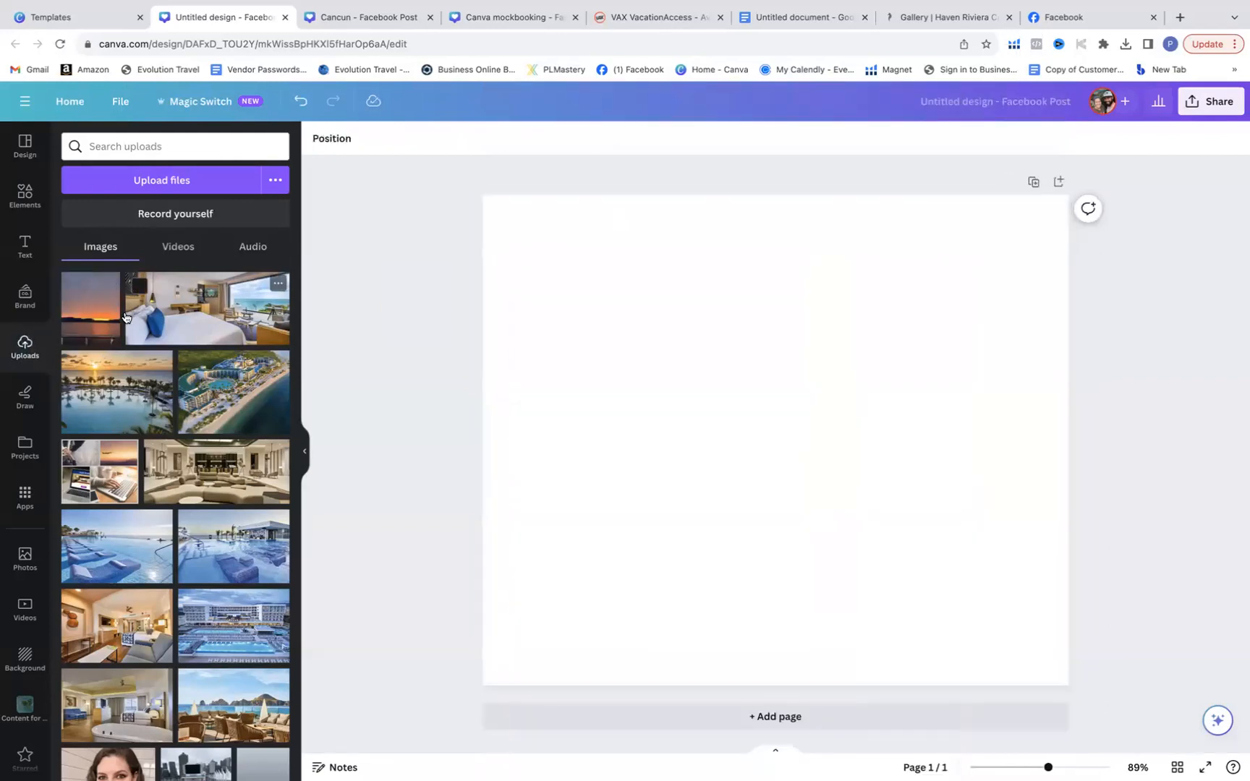
drag(89, 320, 1096, 438)
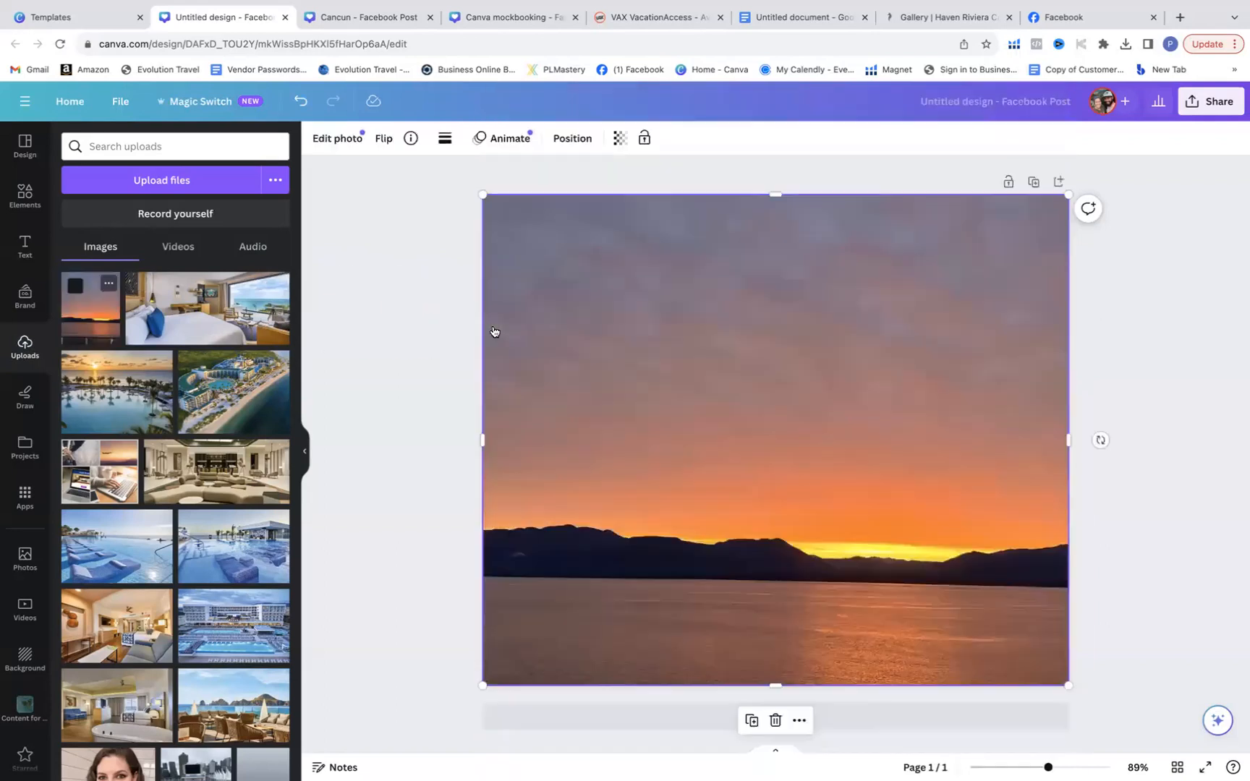
click(1134, 472)
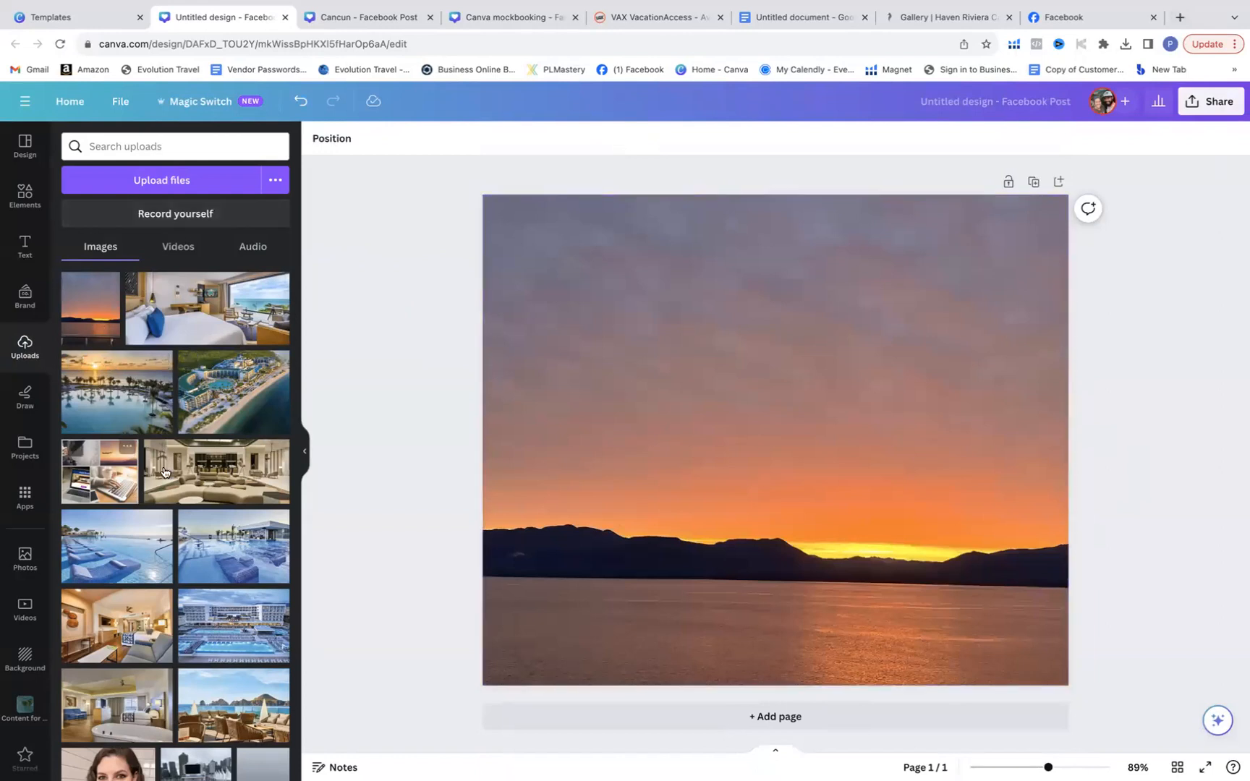
click(539, 402)
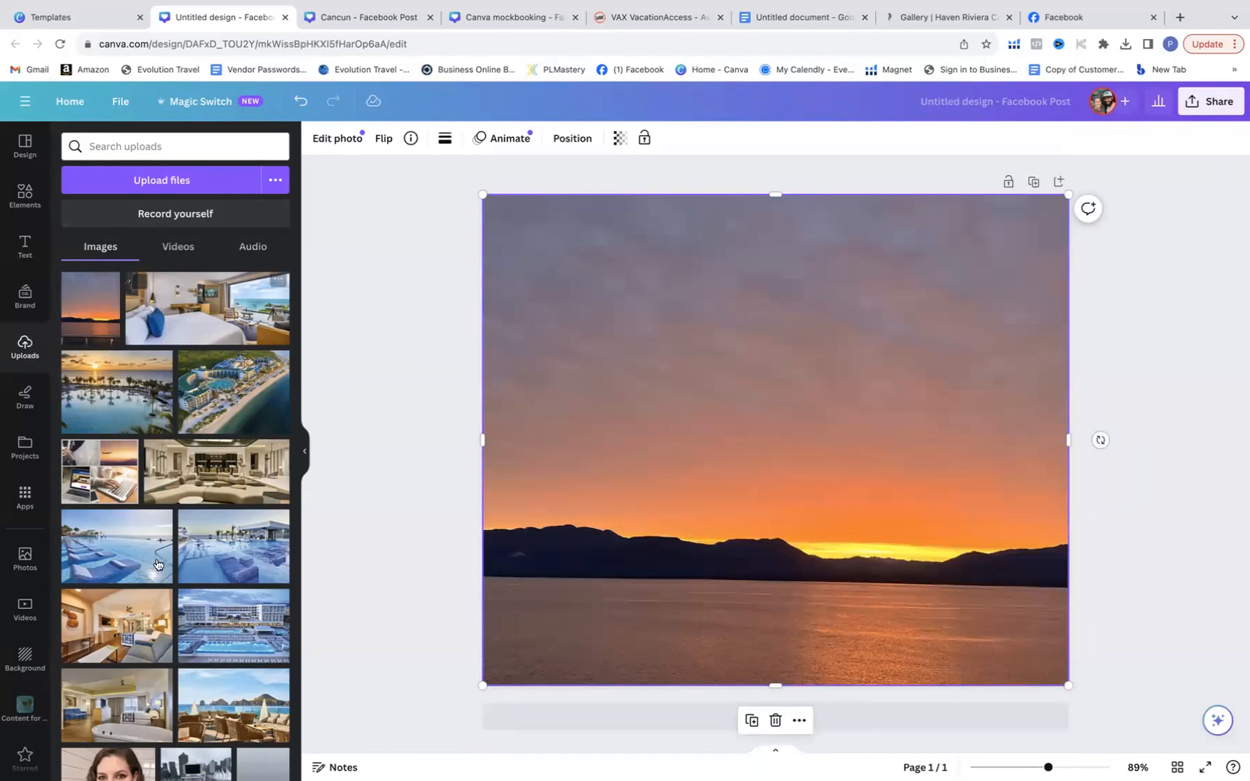
Step: Browse the uploaded images, text styles, saved projects, stock photos and stock videos available for the design
scroll(145, 507, down, 2)
scroll(130, 448, up, 2)
click(21, 246)
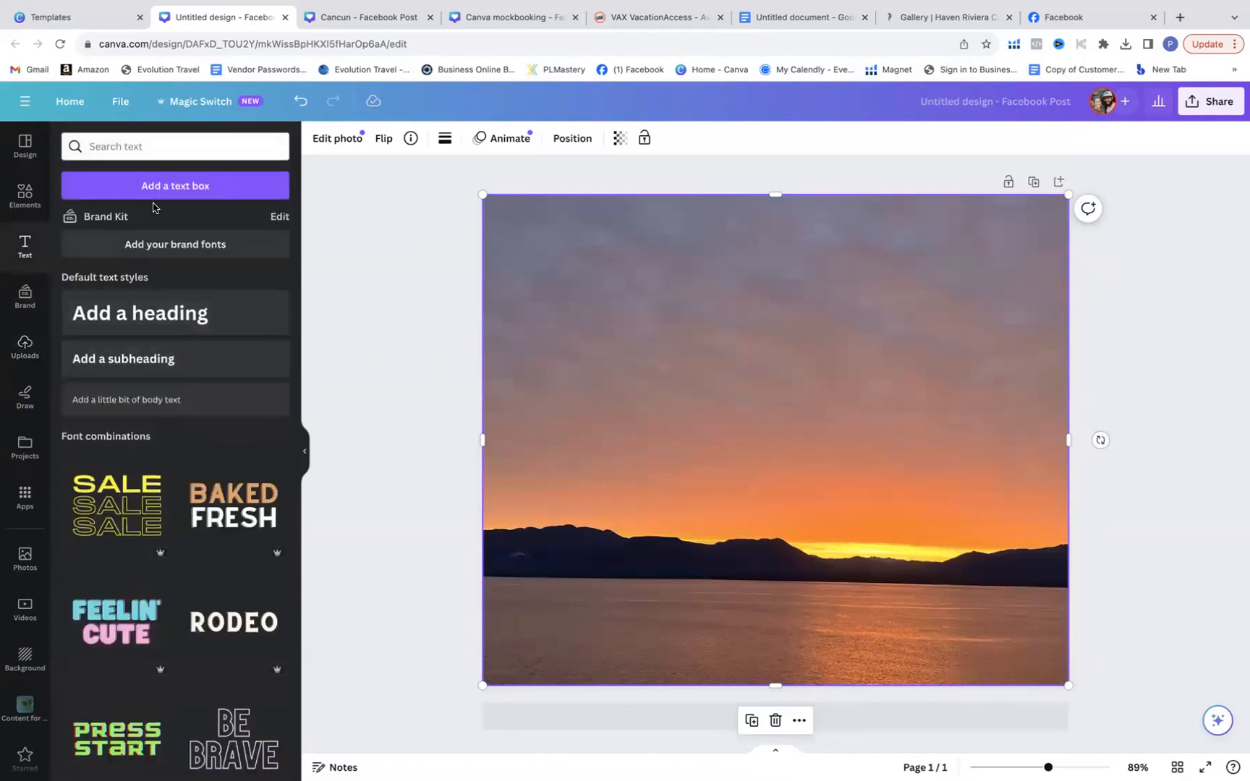
click(32, 361)
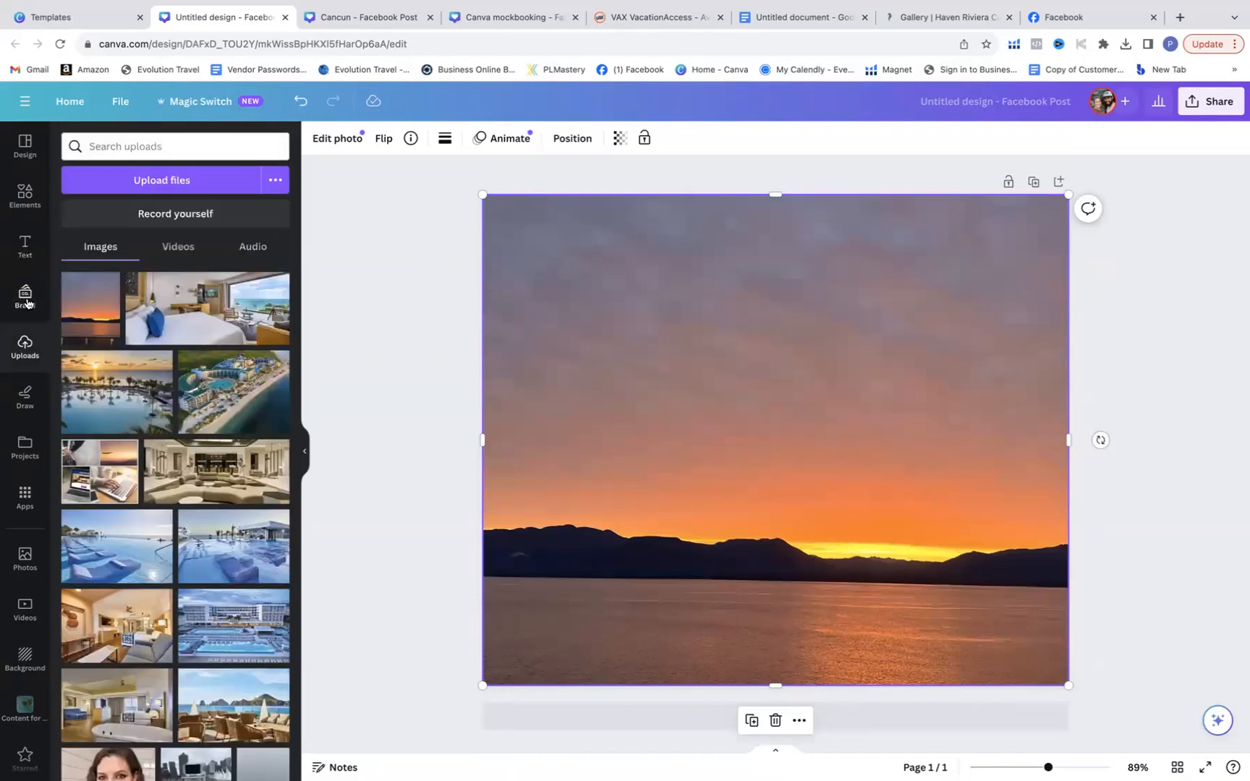
click(23, 448)
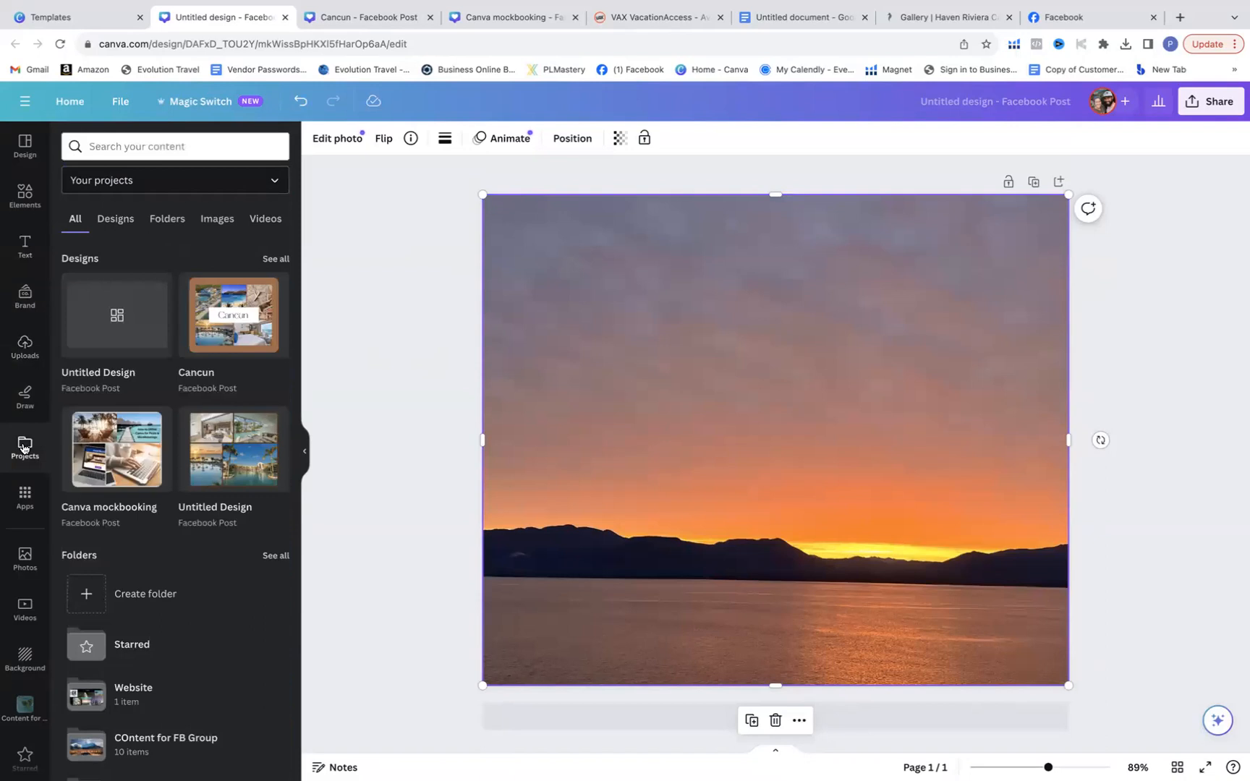
click(25, 553)
click(33, 602)
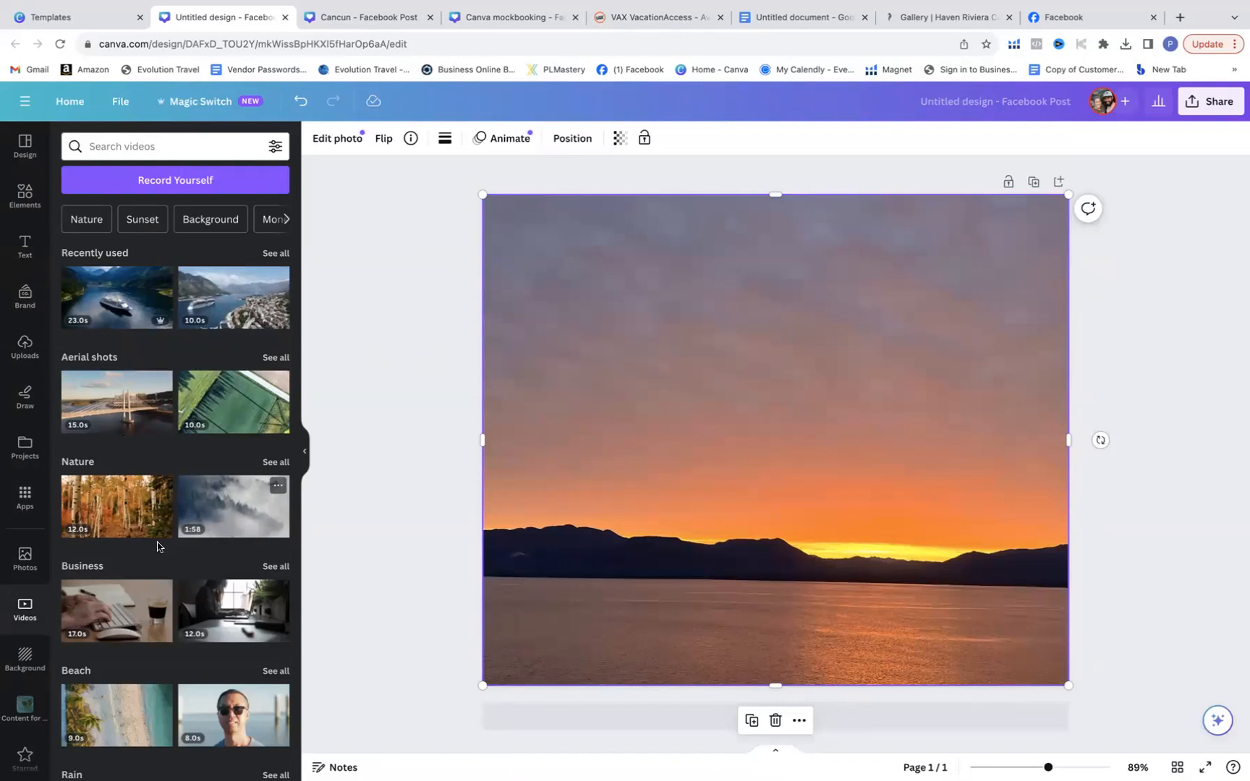
Step: Show the available design elements and shrink the sunset photo to fill only the lower-right quarter of the page
click(24, 559)
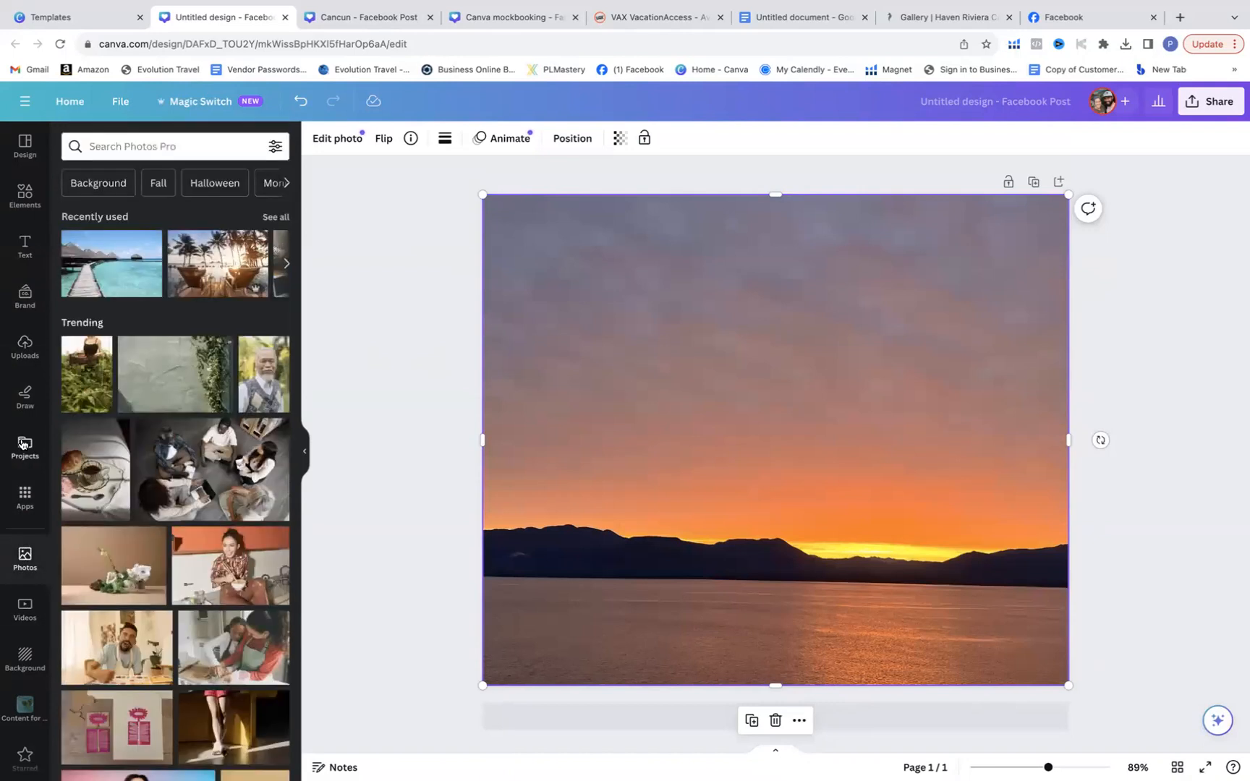
click(24, 246)
click(25, 197)
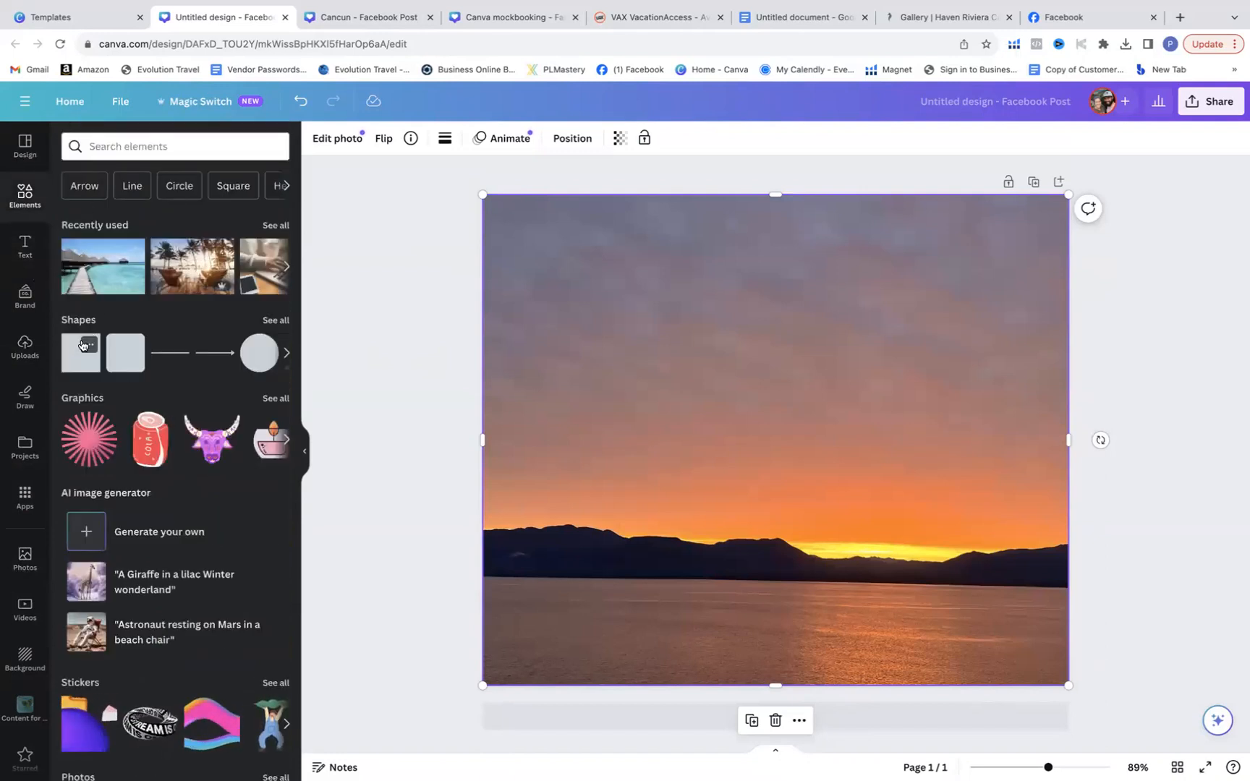
drag(482, 195, 803, 414)
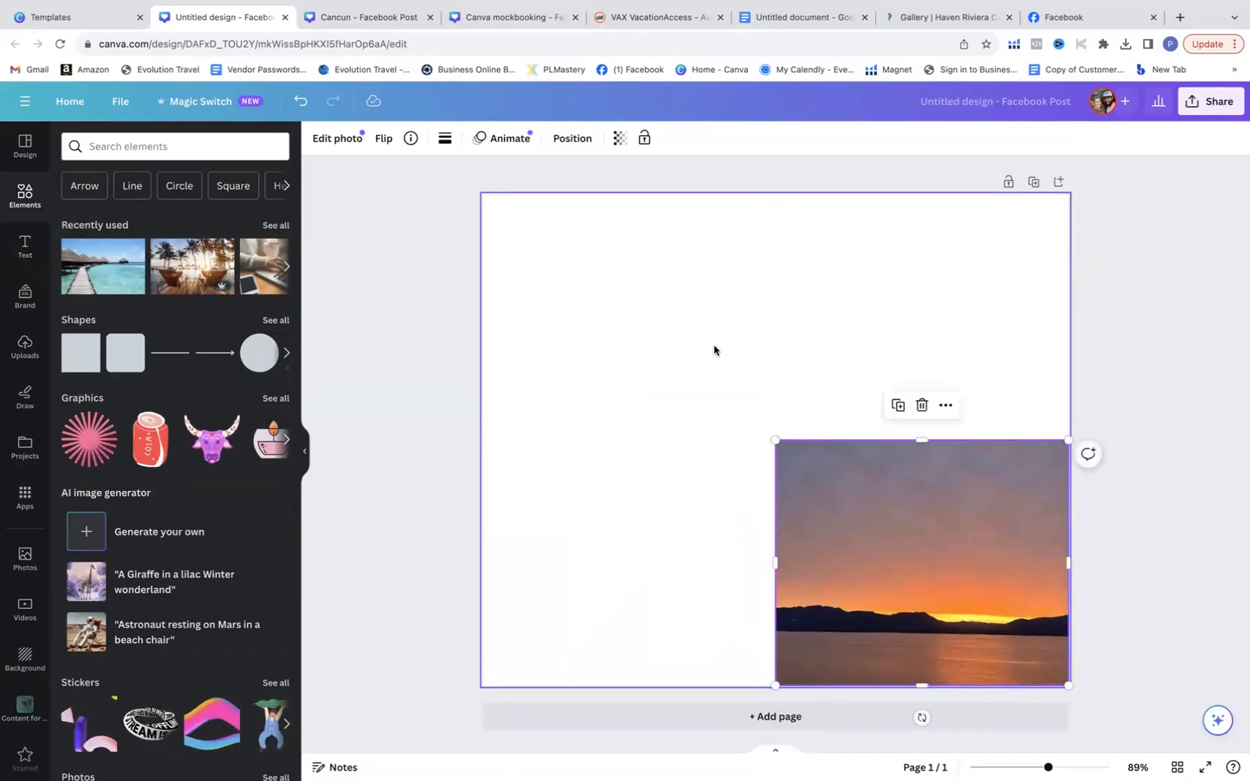
Step: Add a square shape in the page's upper-left area and stretch it into a wide rectangle slightly larger than the photo
drag(80, 349, 511, 248)
drag(661, 288, 736, 288)
drag(625, 363, 626, 460)
drag(739, 331, 824, 329)
Step: Place the sunset photo over the orange rectangle and layer it in front of the shape
drag(882, 462, 642, 289)
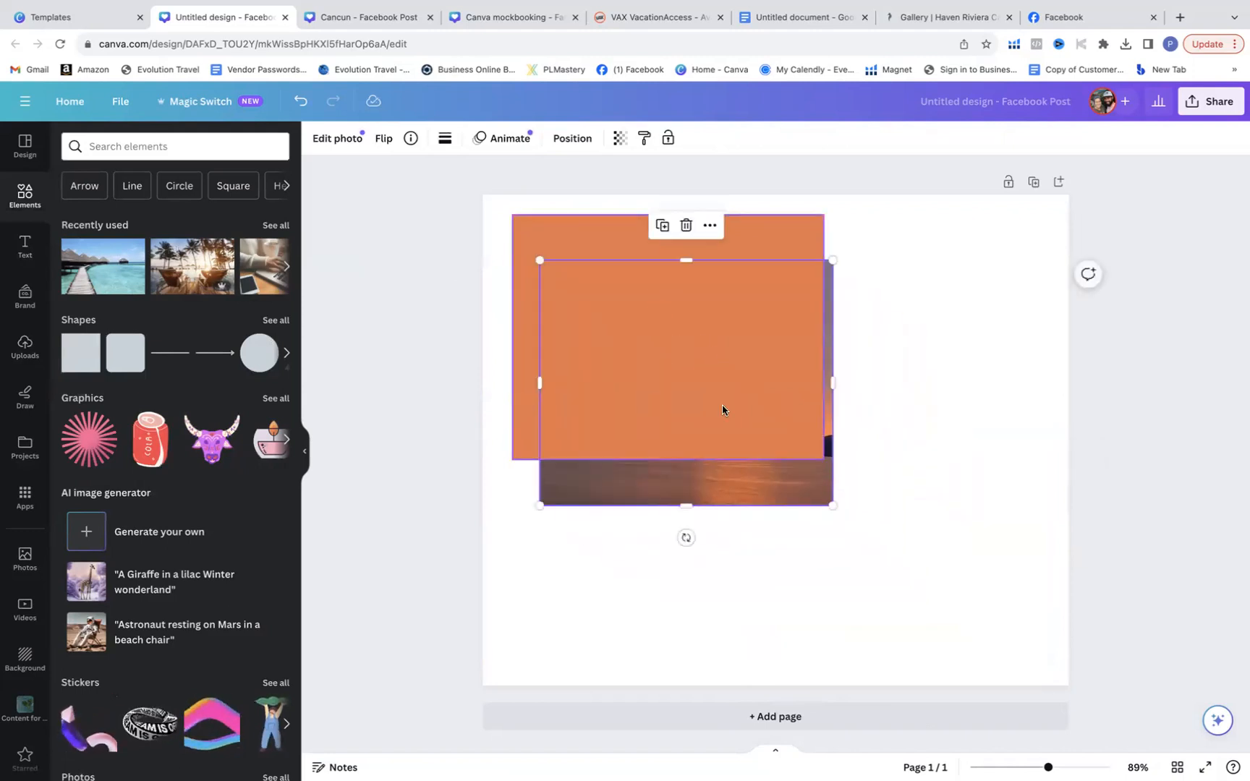
click(707, 225)
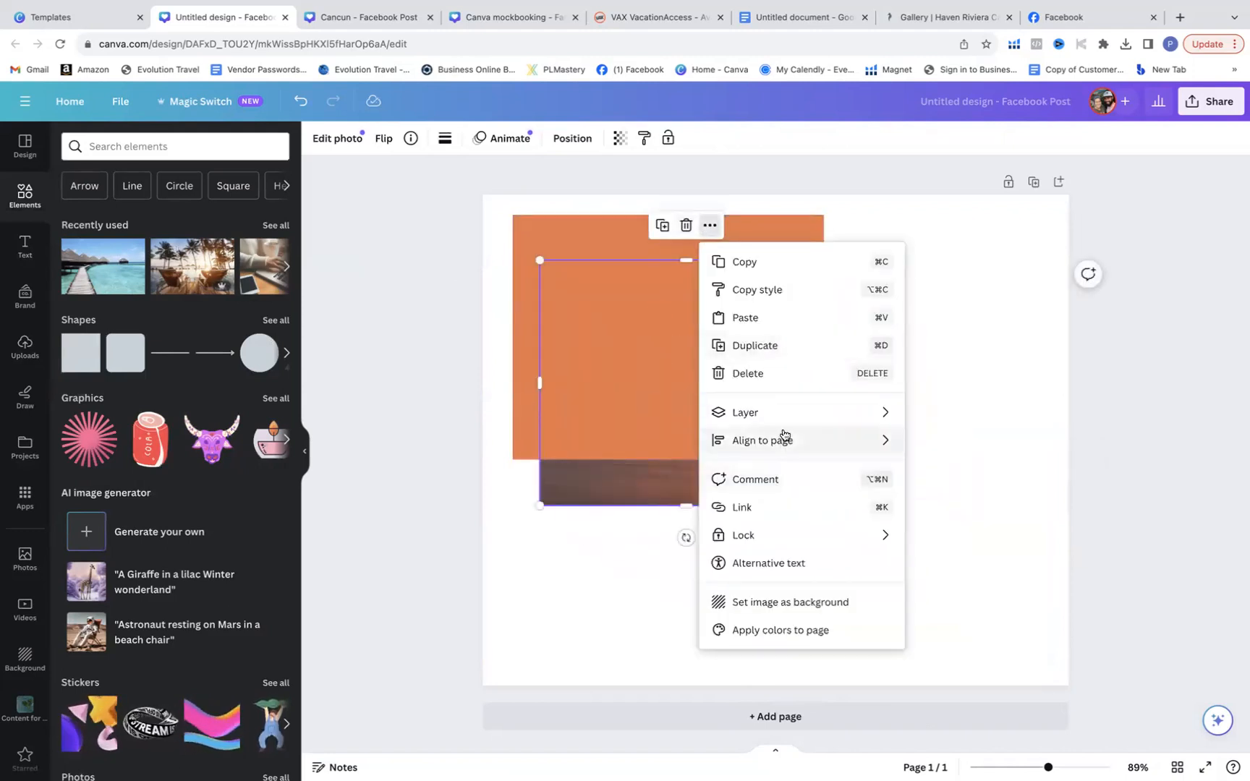
mouse_move(787, 416)
click(972, 413)
drag(772, 408, 756, 365)
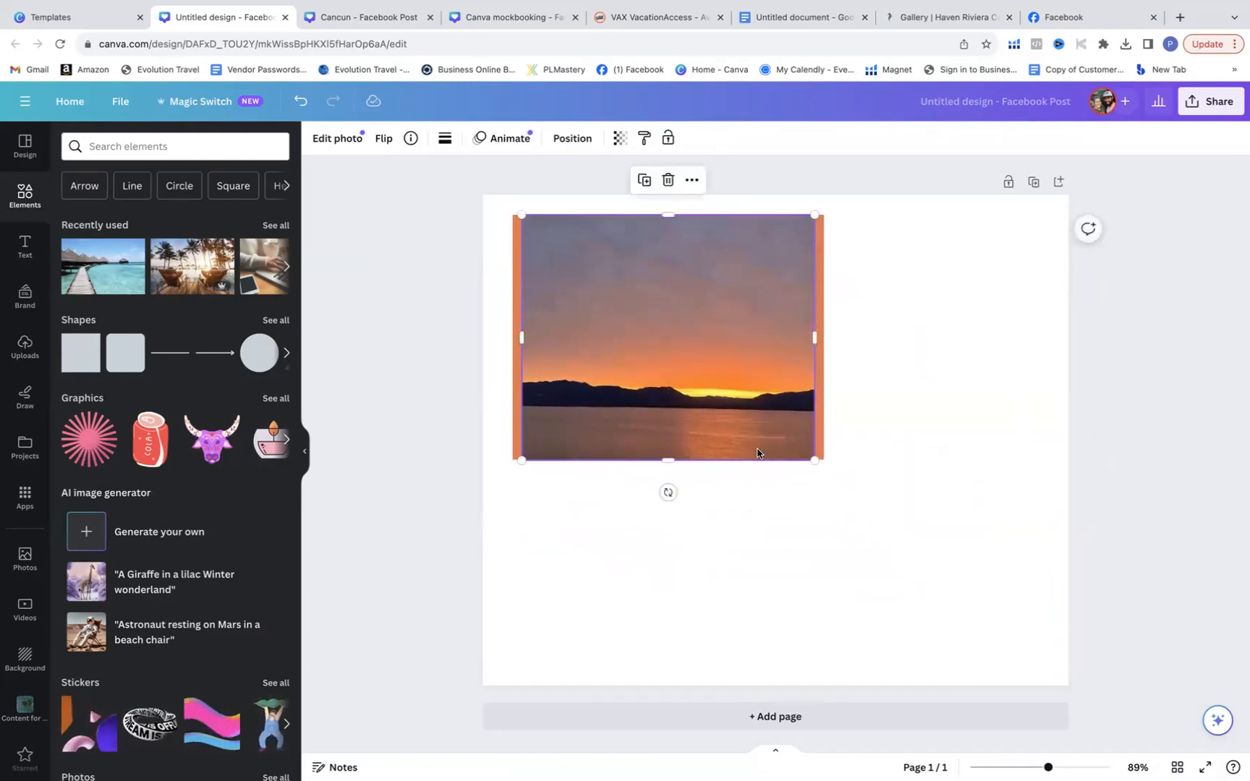
Step: Enlarge the orange rectangle to about 507 × 417 and center the sunset photo on it so it forms a frame
click(822, 446)
drag(822, 460, 827, 474)
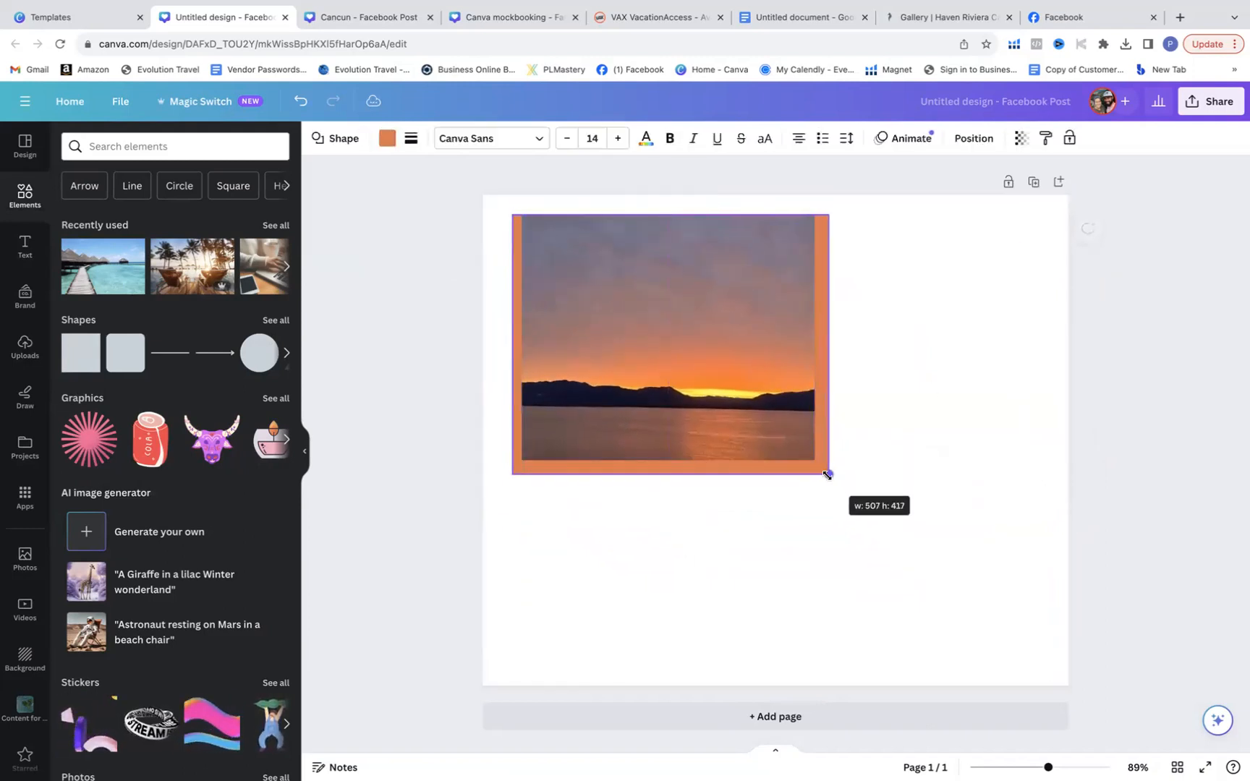
click(687, 305)
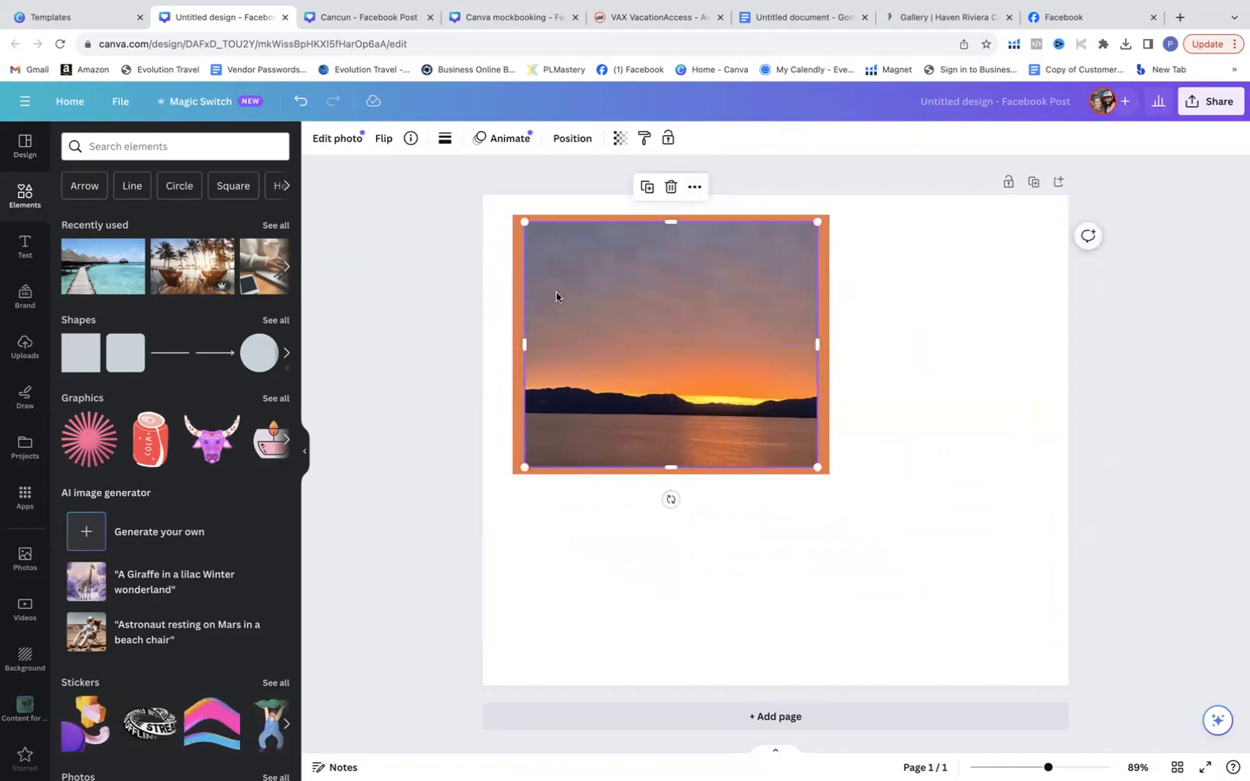
Step: Search the templates for "Travel Templates" and apply the blue "It's time to Travel" beach template to the page
click(25, 147)
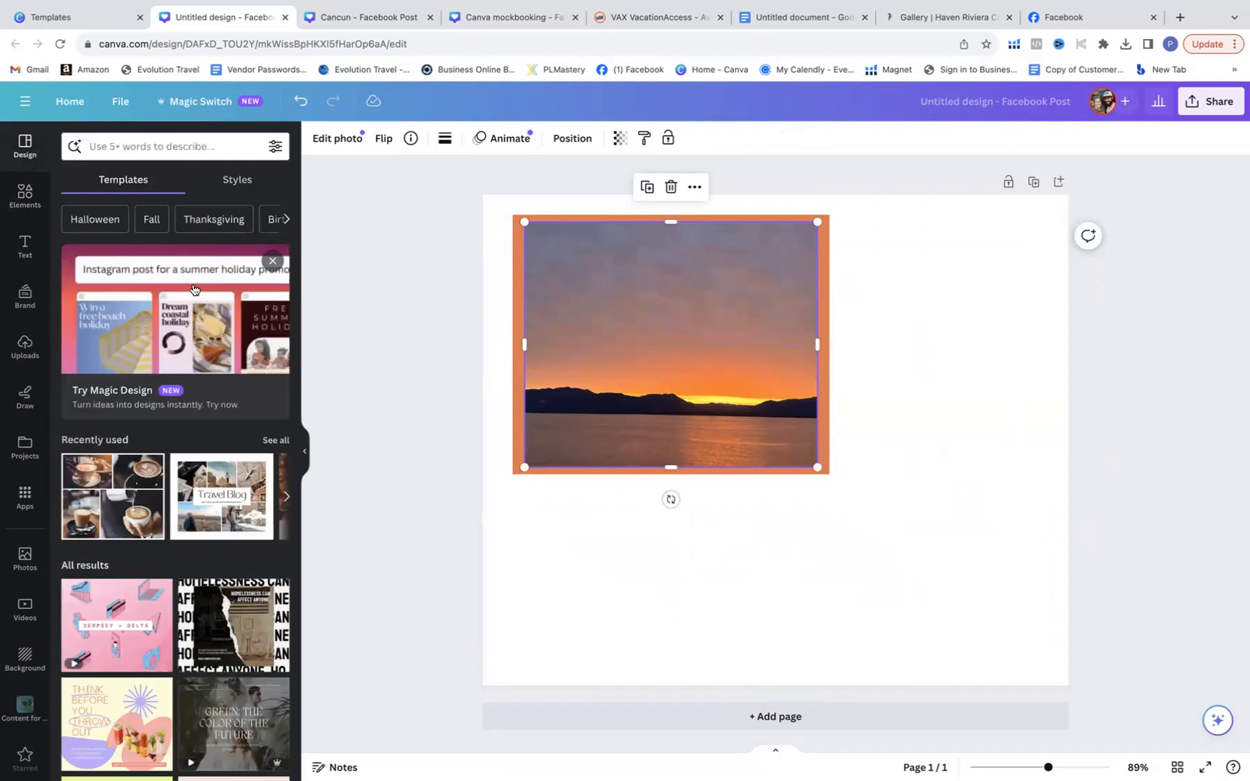
click(174, 148)
text(Trave)
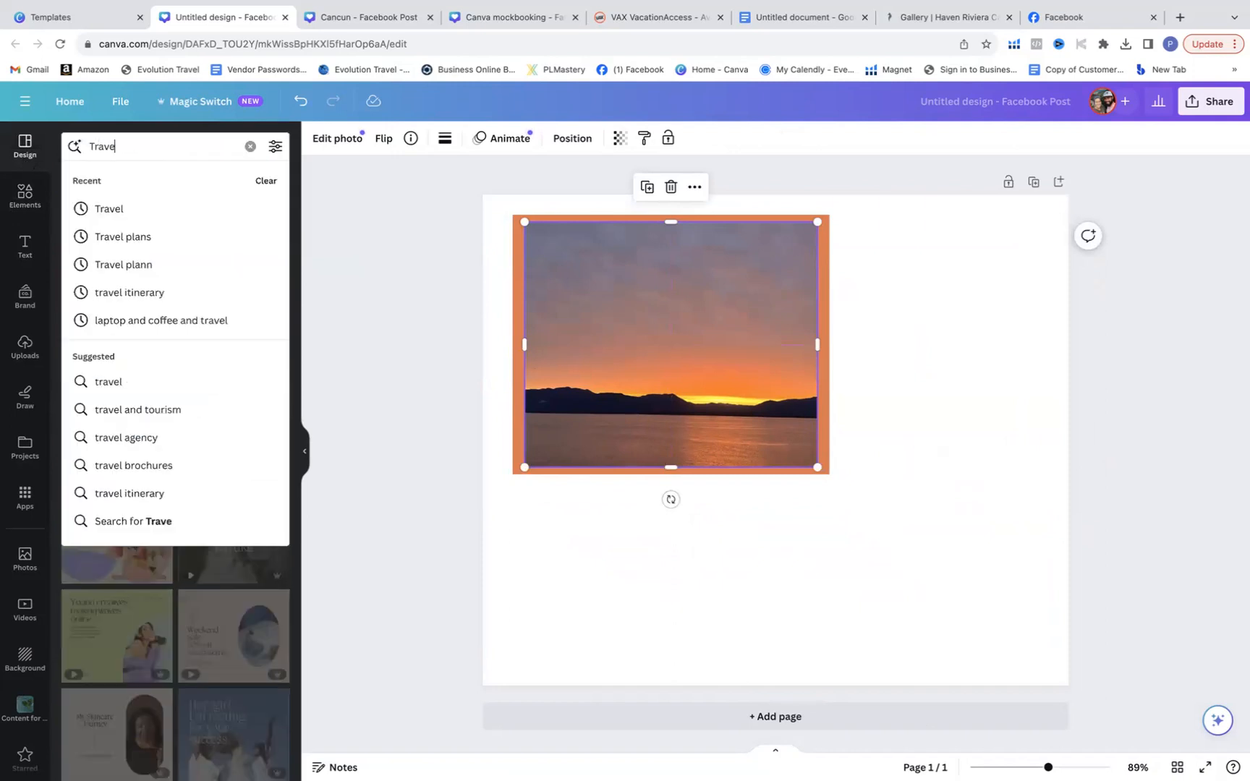
text(l Templates)
key(Return)
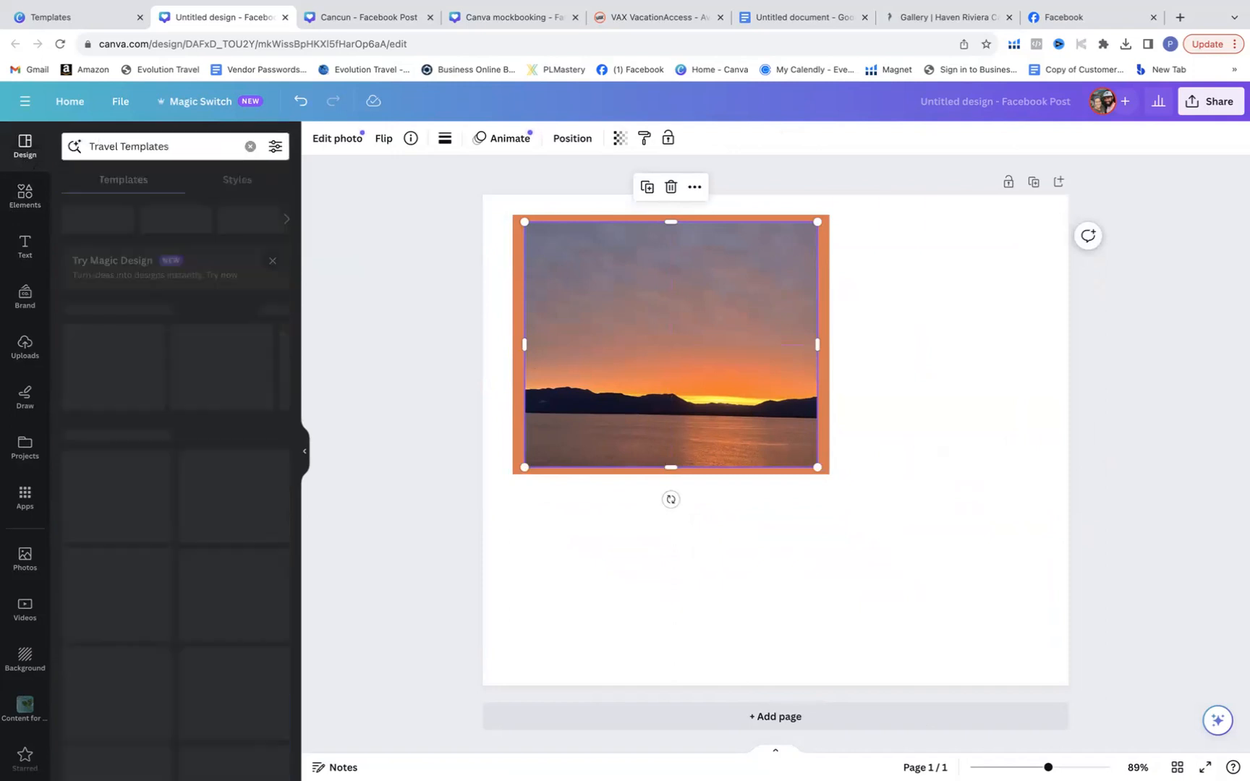
scroll(244, 495, down, 2)
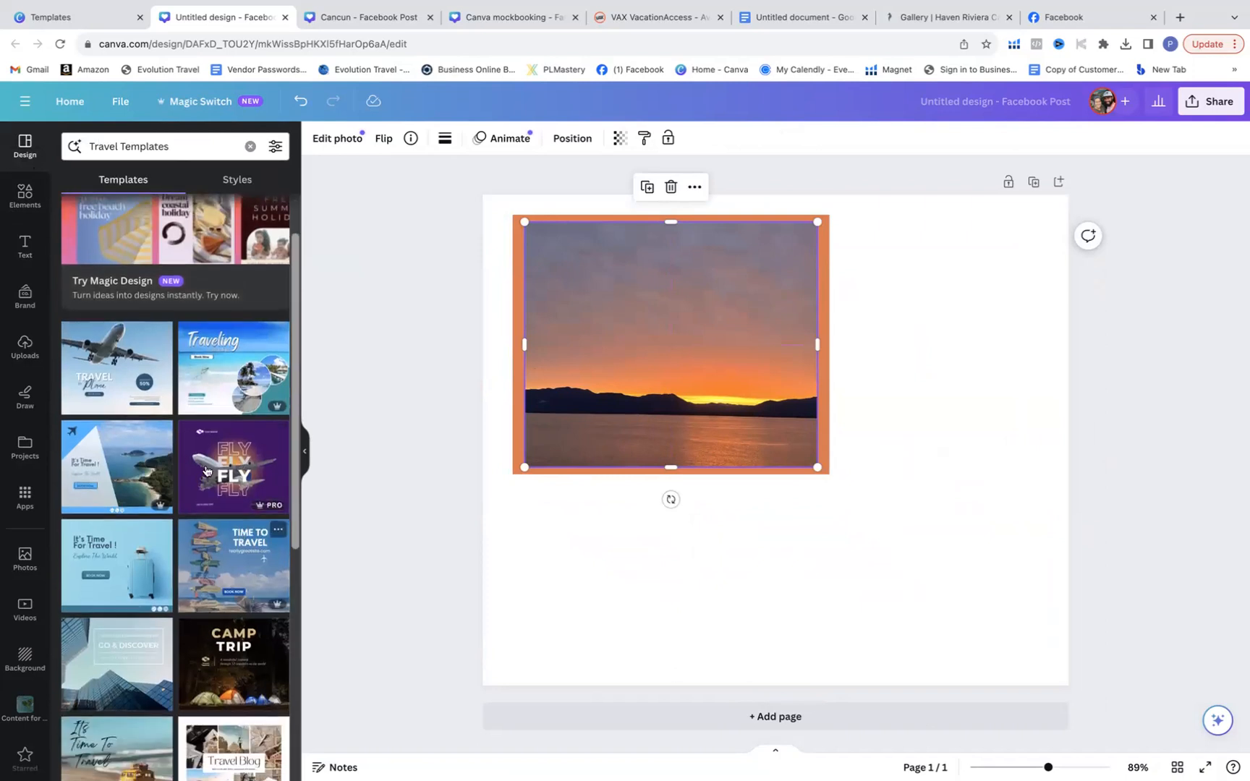
scroll(238, 539, down, 3)
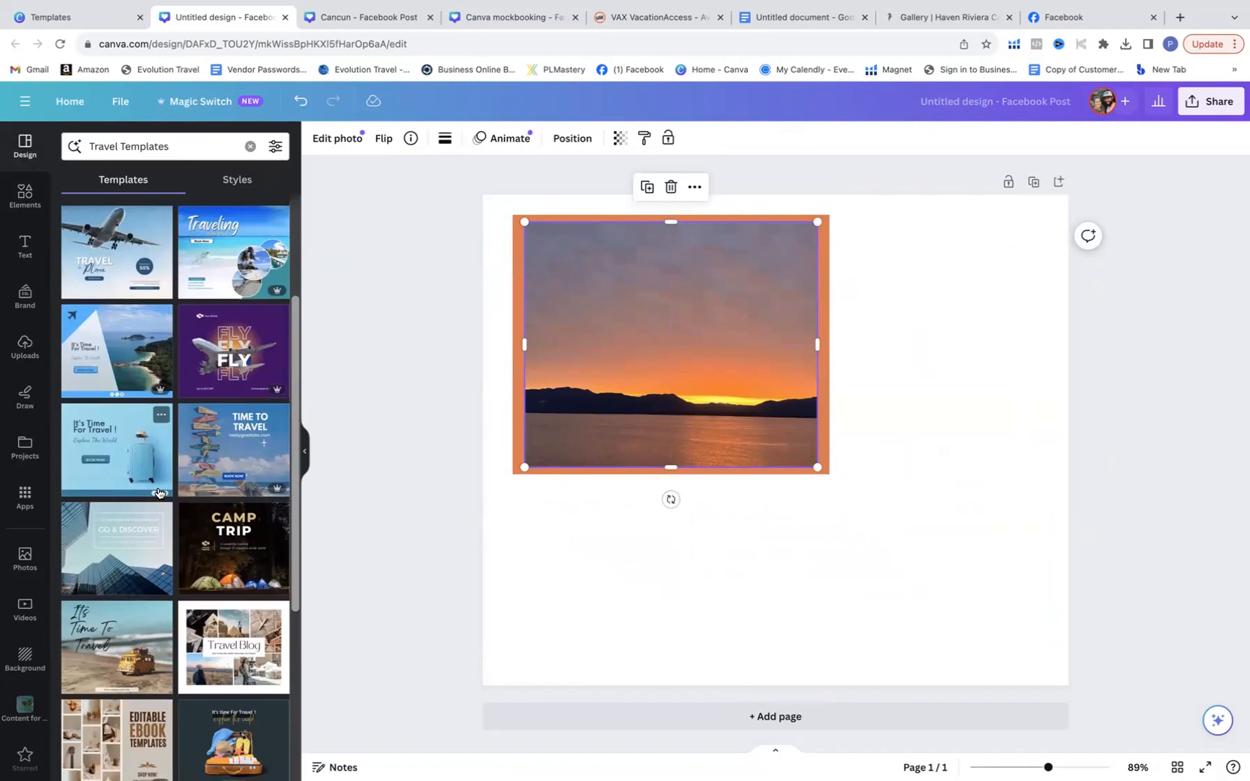
scroll(159, 494, down, 2)
scroll(159, 491, down, 8)
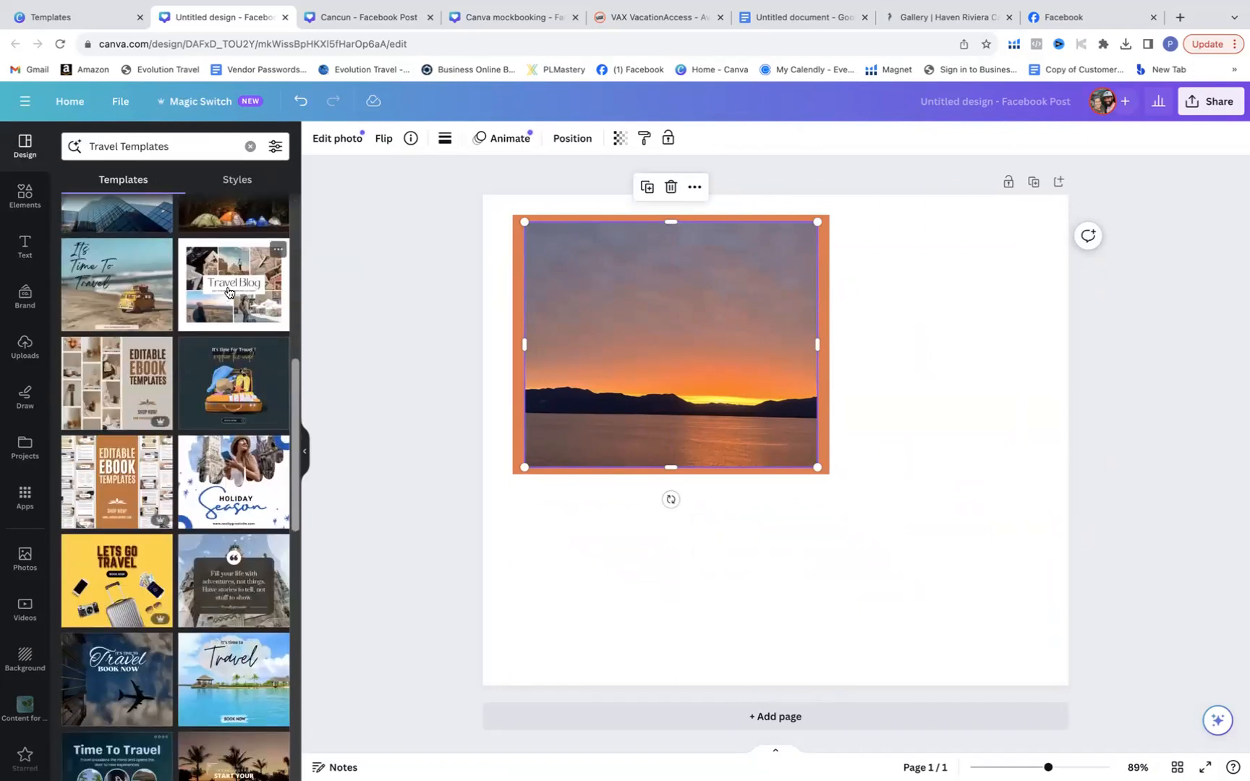
scroll(230, 311, down, 5)
drag(232, 483, 831, 223)
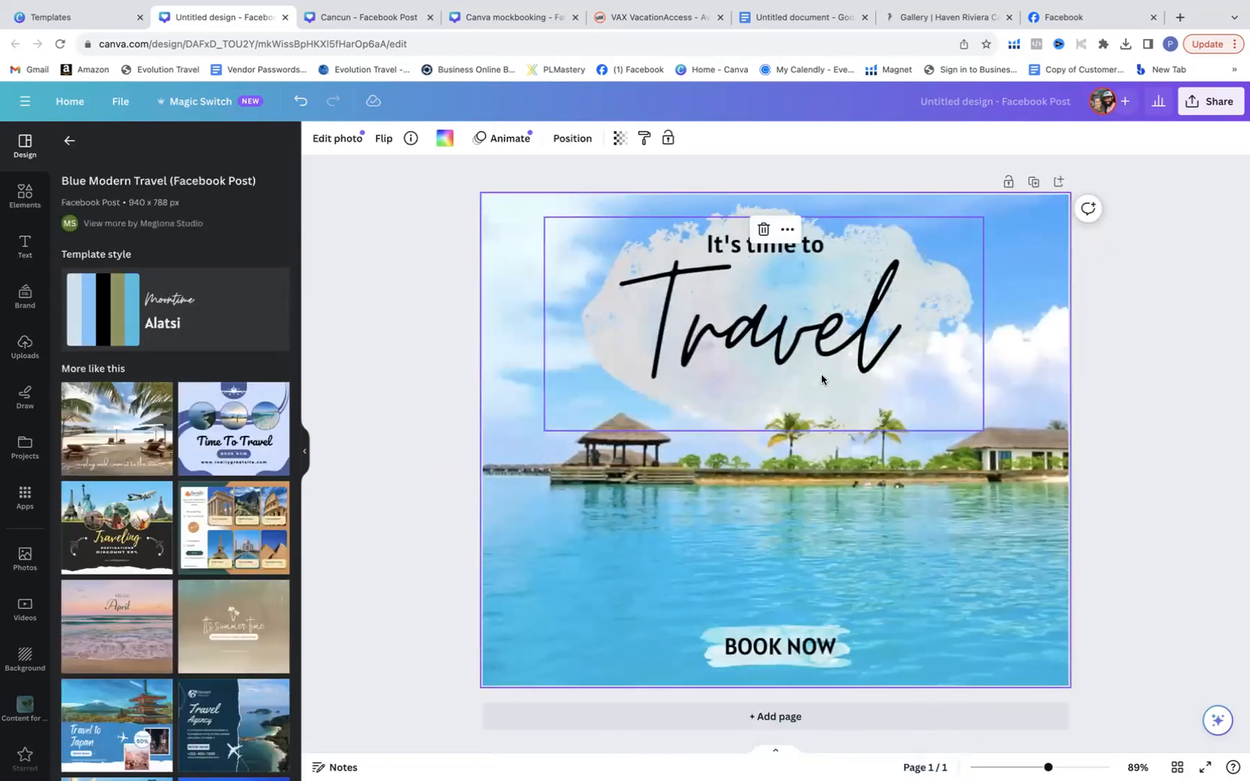
Step: Replace the word "Travel" in the template's script heading with "Go See this World"
click(821, 374)
key(Tab)
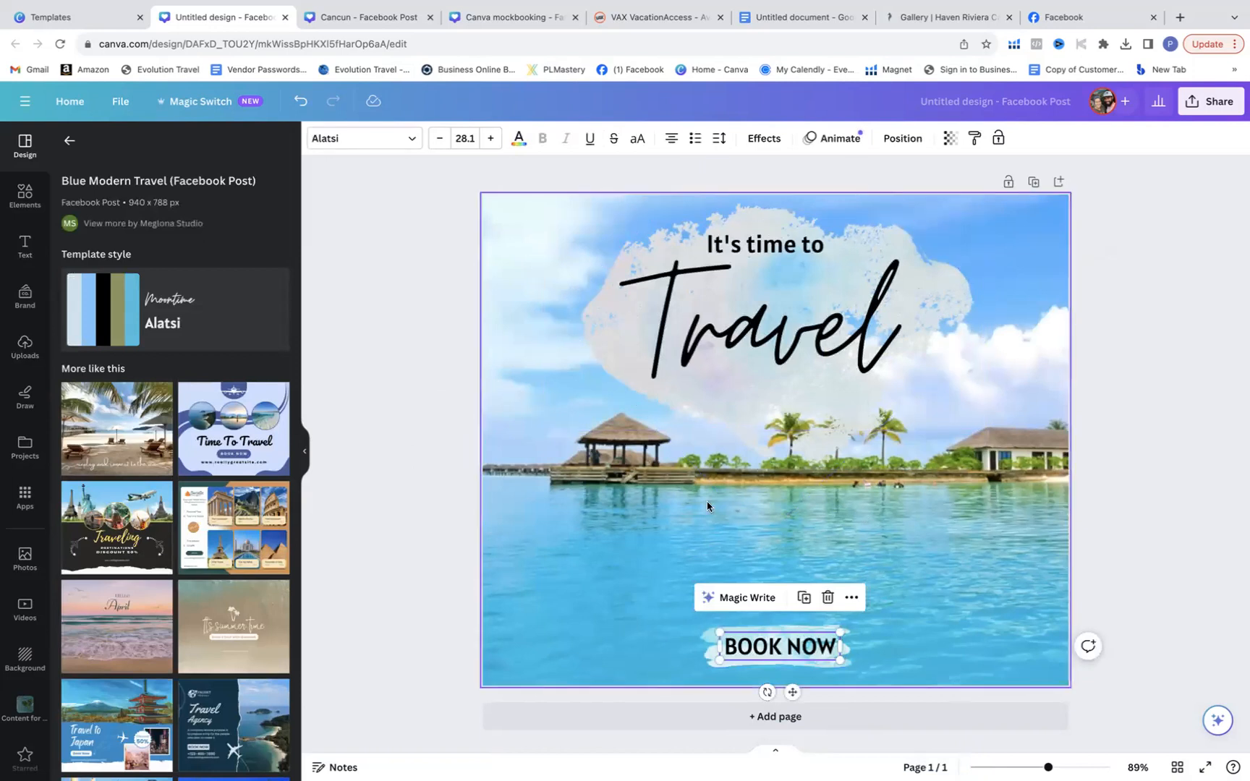
click(738, 299)
double_click(906, 341)
click(906, 341)
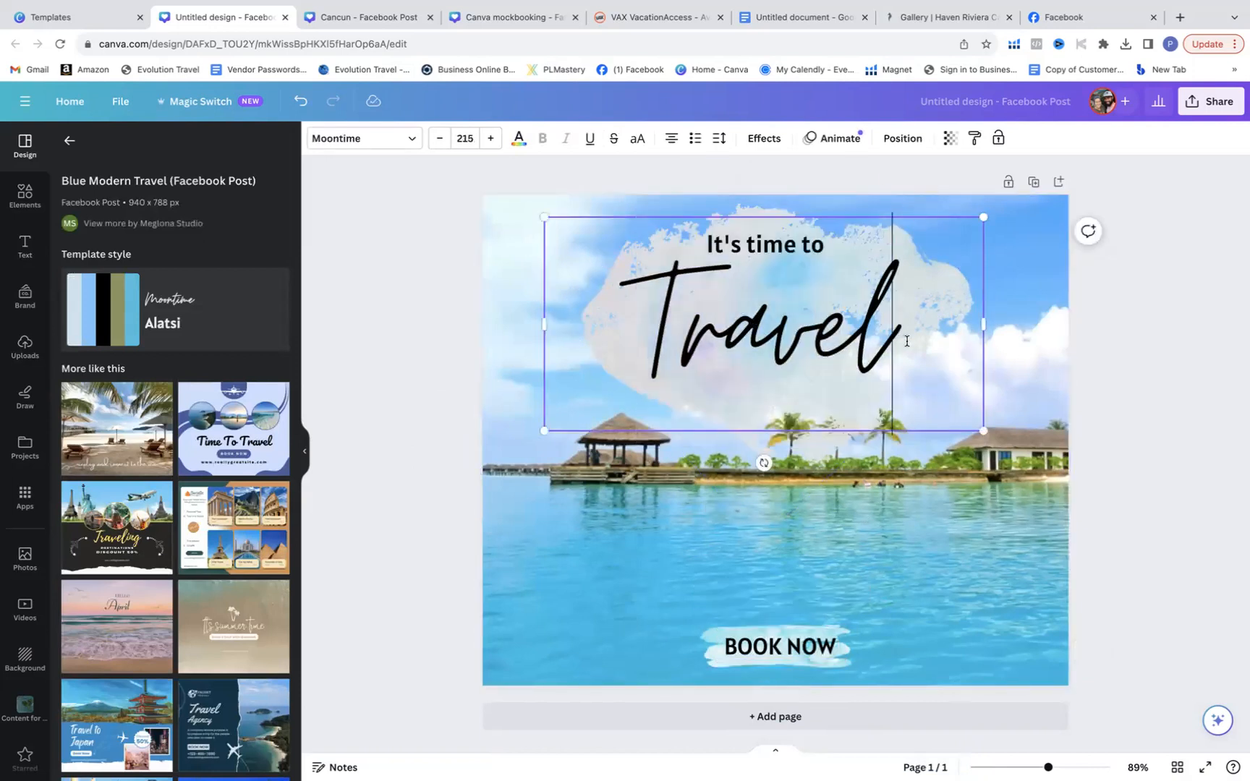
key(BackSpace)
key(BackSpace)
key(BackSpace)
key(BackSpace)
key(BackSpace)
key(BackSpace)
text(Go See this World)
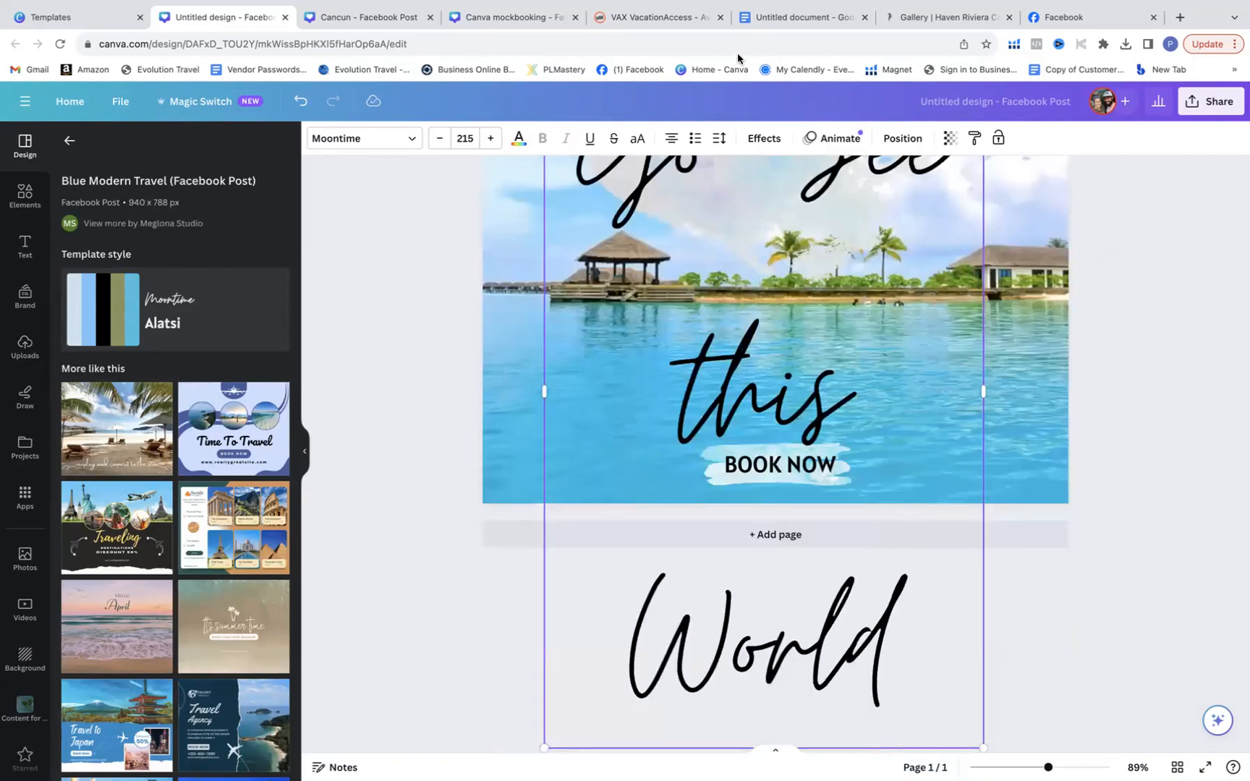
Step: Reduce the "Go See this World" heading's font size to 121 so that it fits on the page
click(439, 138)
click(439, 138)
click(439, 138)
click(439, 138)
click(439, 138)
click(439, 139)
click(439, 138)
click(439, 138)
click(439, 138)
click(439, 138)
click(439, 139)
click(439, 138)
click(439, 139)
click(439, 138)
click(439, 138)
click(439, 139)
drag(983, 695, 1010, 510)
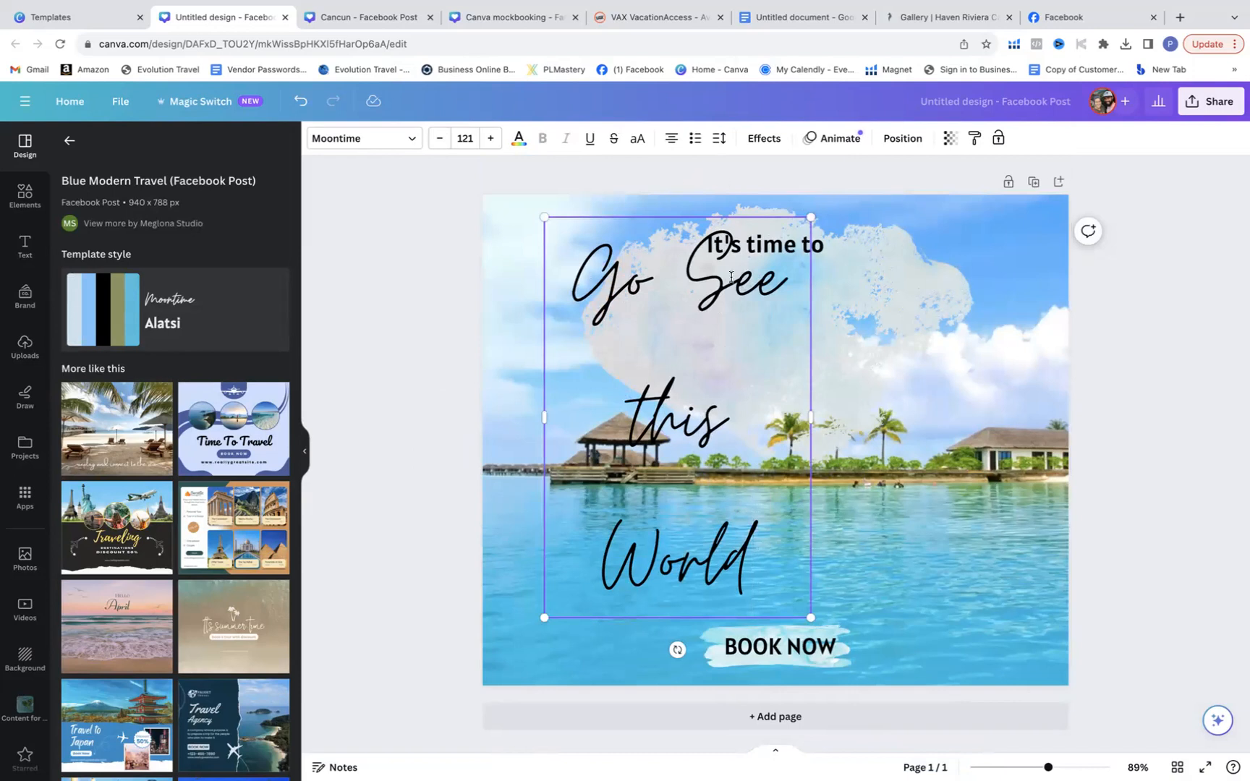
Step: Show the text effects and text animations available for the "Go See this World" heading
drag(643, 341, 676, 348)
click(679, 362)
click(753, 139)
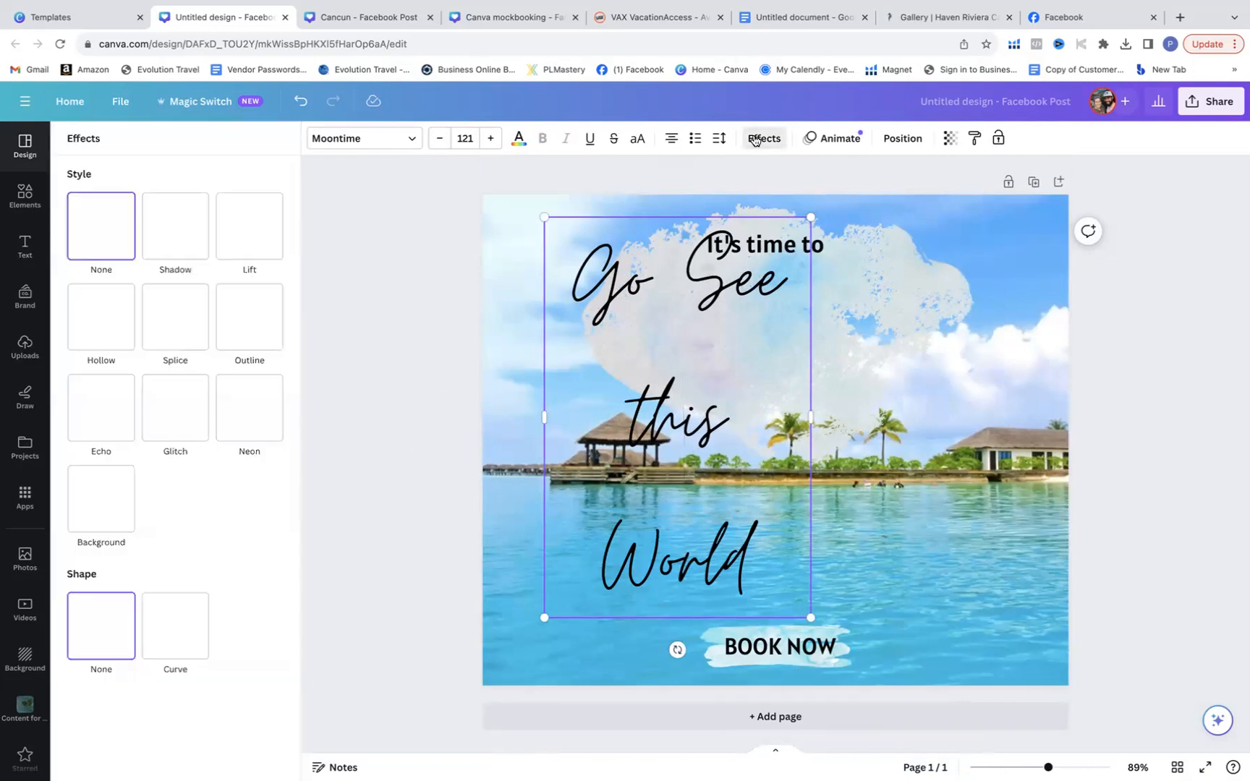
click(854, 146)
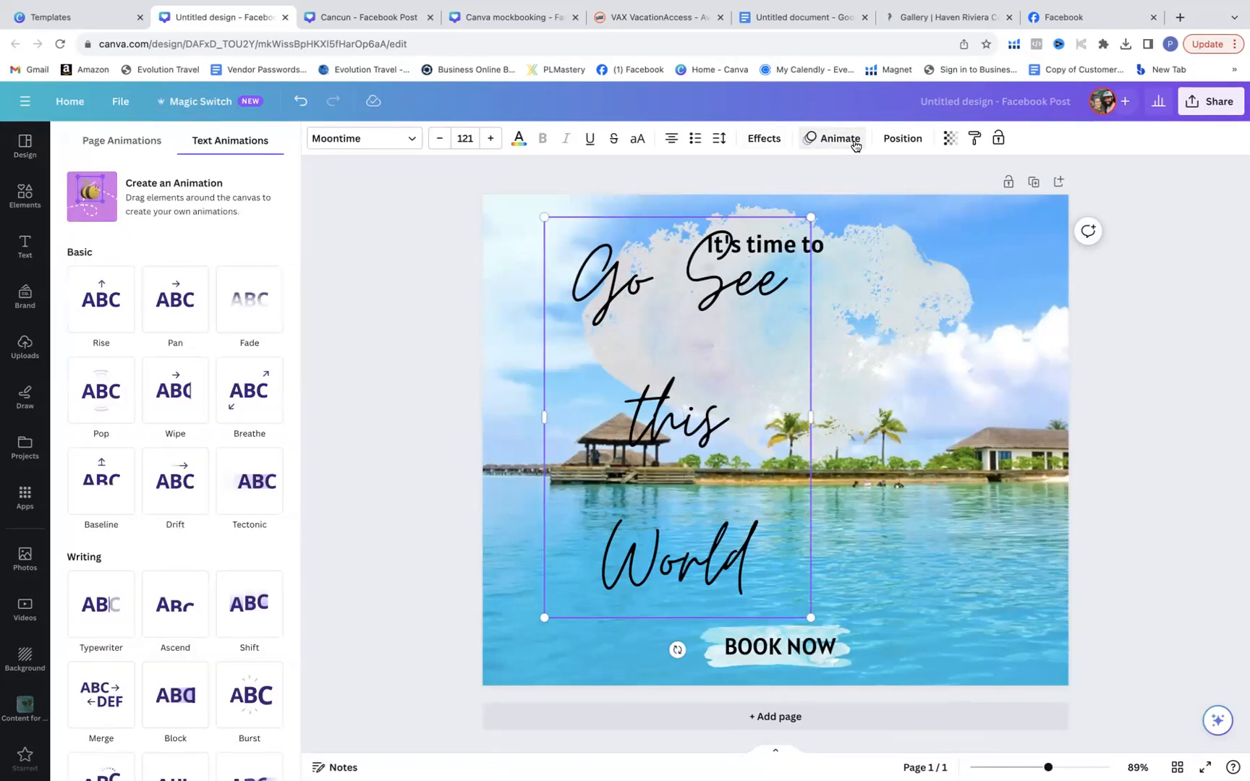
Step: Right-align the "Go See this World" heading within its text box
click(671, 141)
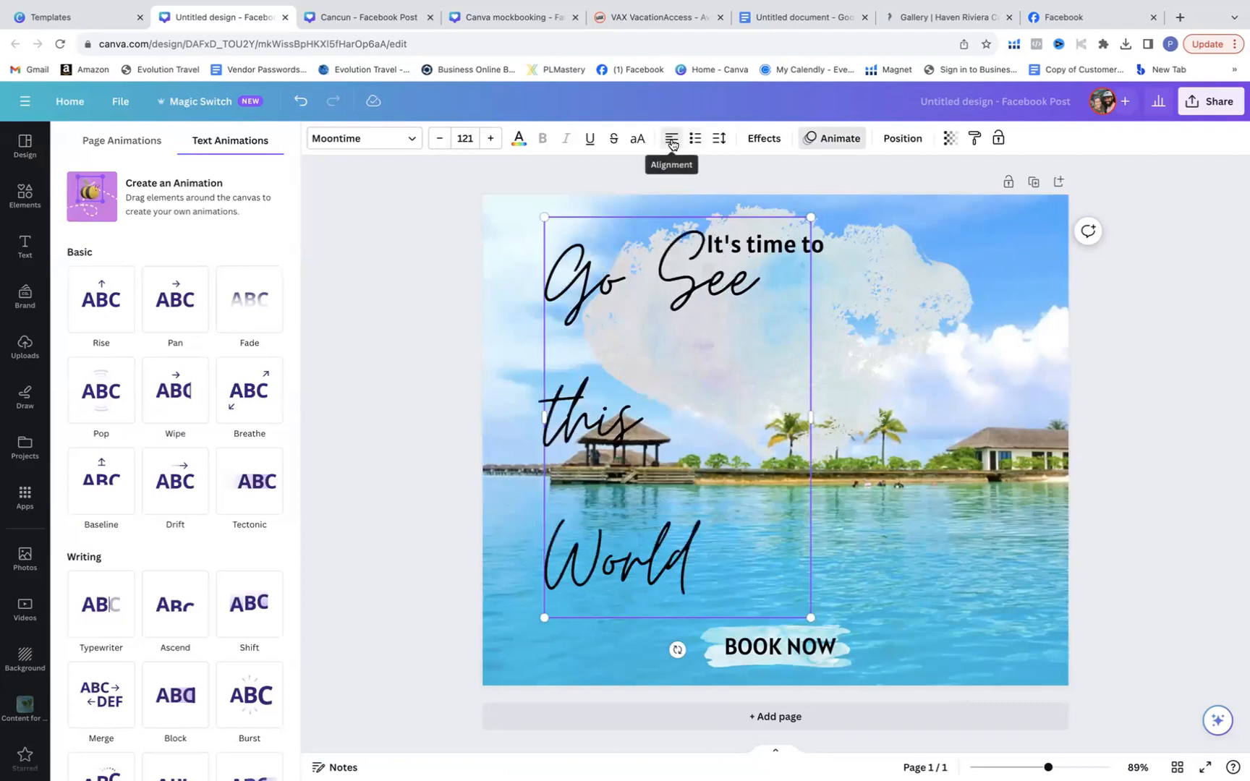
click(672, 145)
click(672, 145)
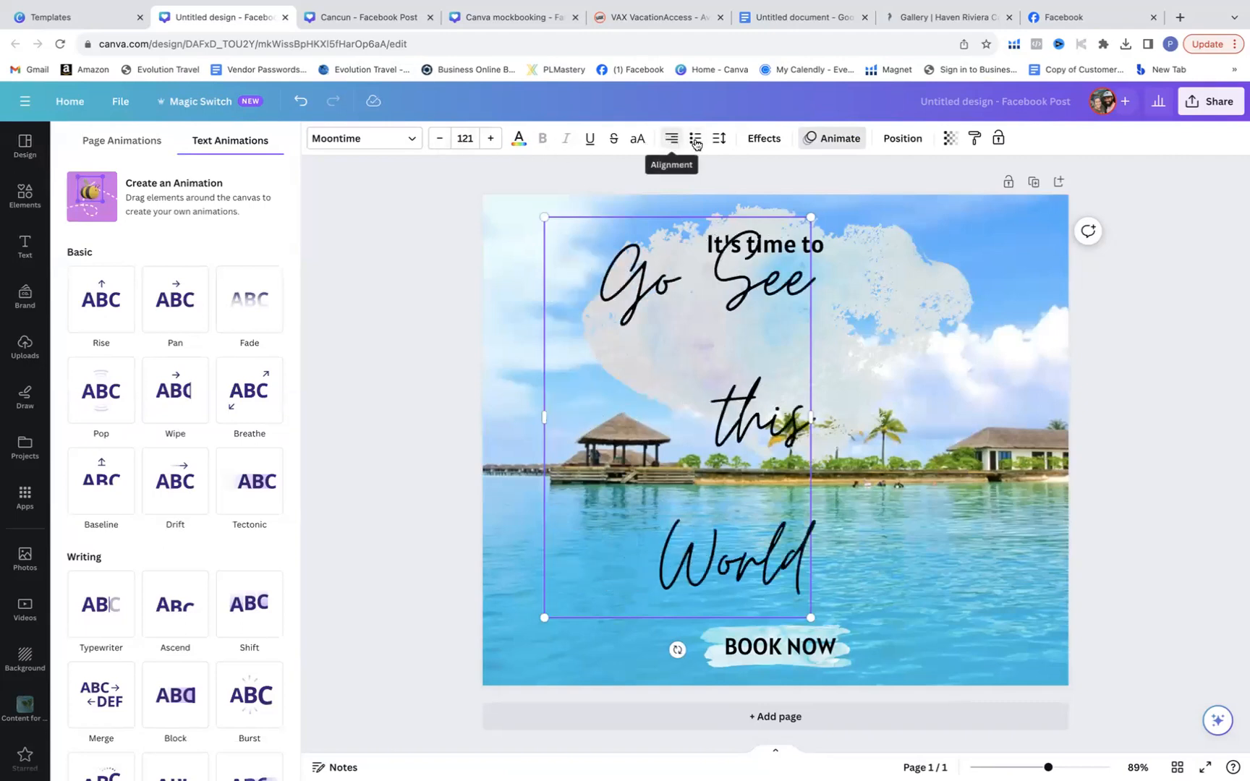
Step: Set the heading's line spacing to 0.92 and letter spacing to 61, and move it down and left below "It's time to"
click(719, 138)
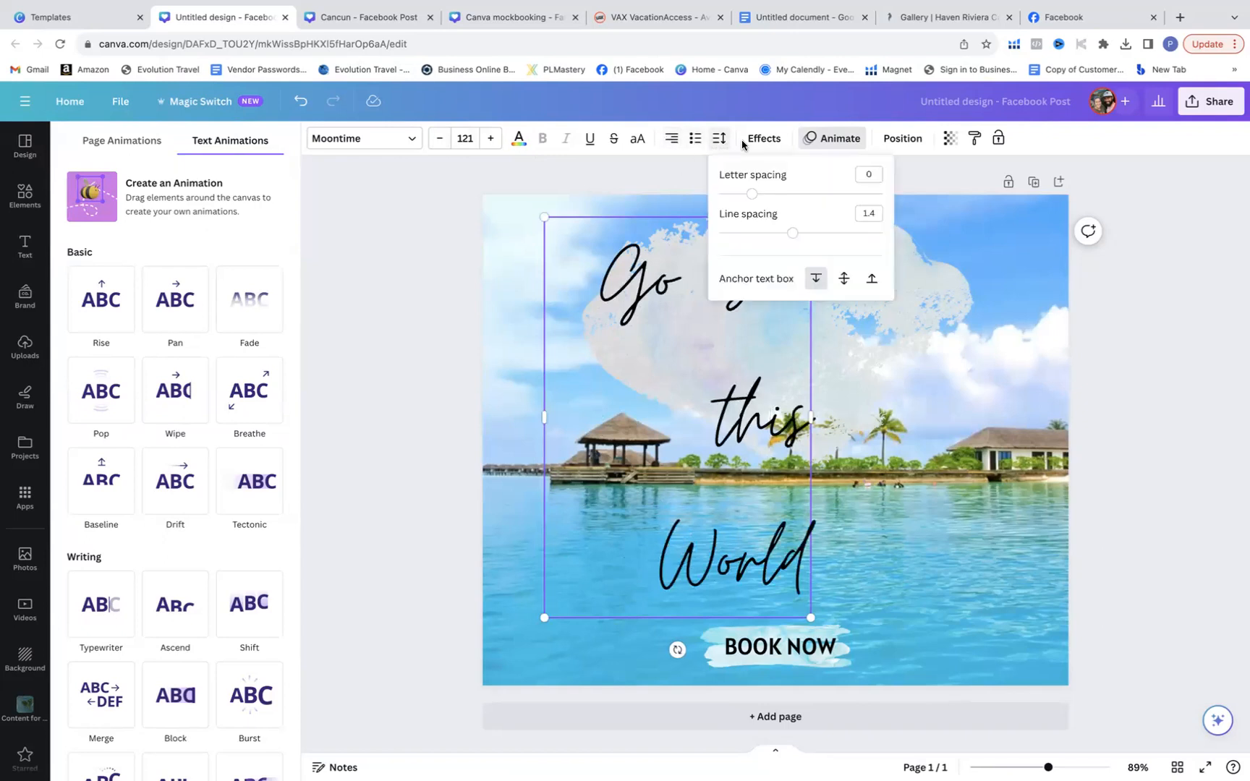
drag(793, 235, 754, 253)
mouse_move(756, 194)
mouse_down()
mouse_move(815, 192)
mouse_move(761, 197)
mouse_up()
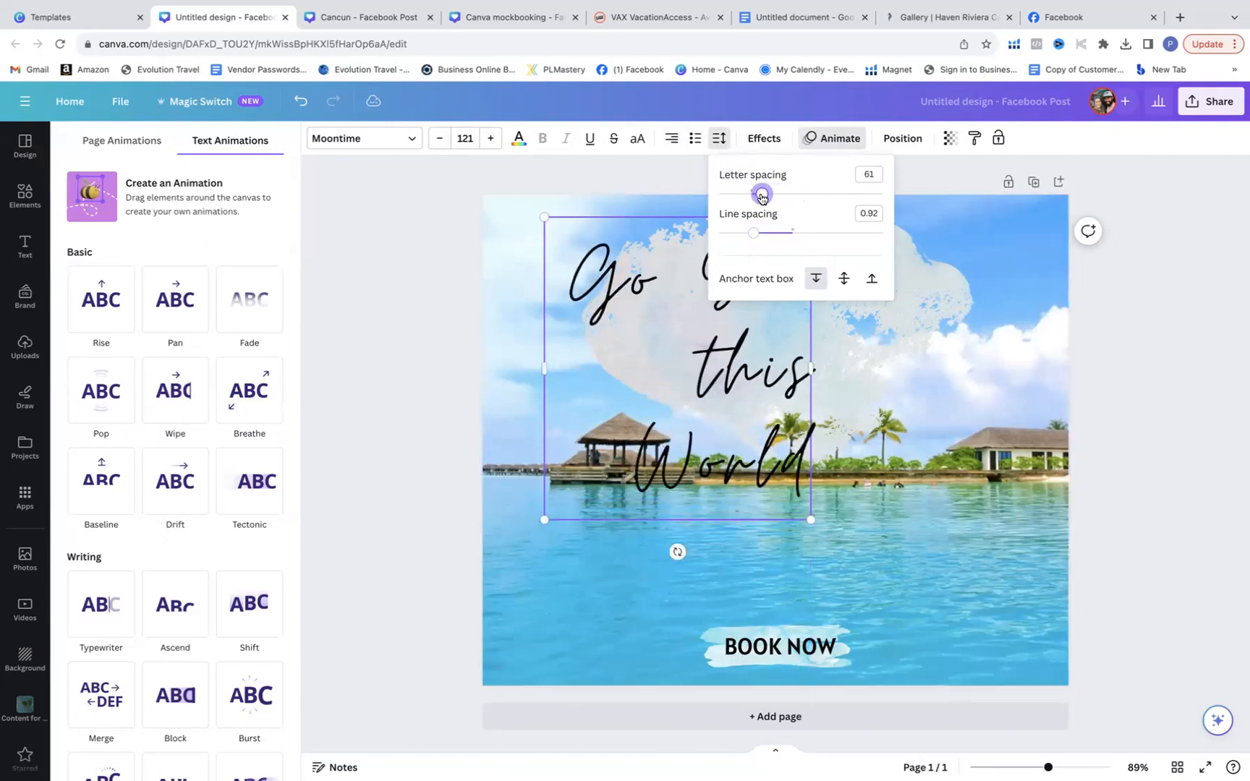
click(940, 235)
drag(808, 303, 757, 383)
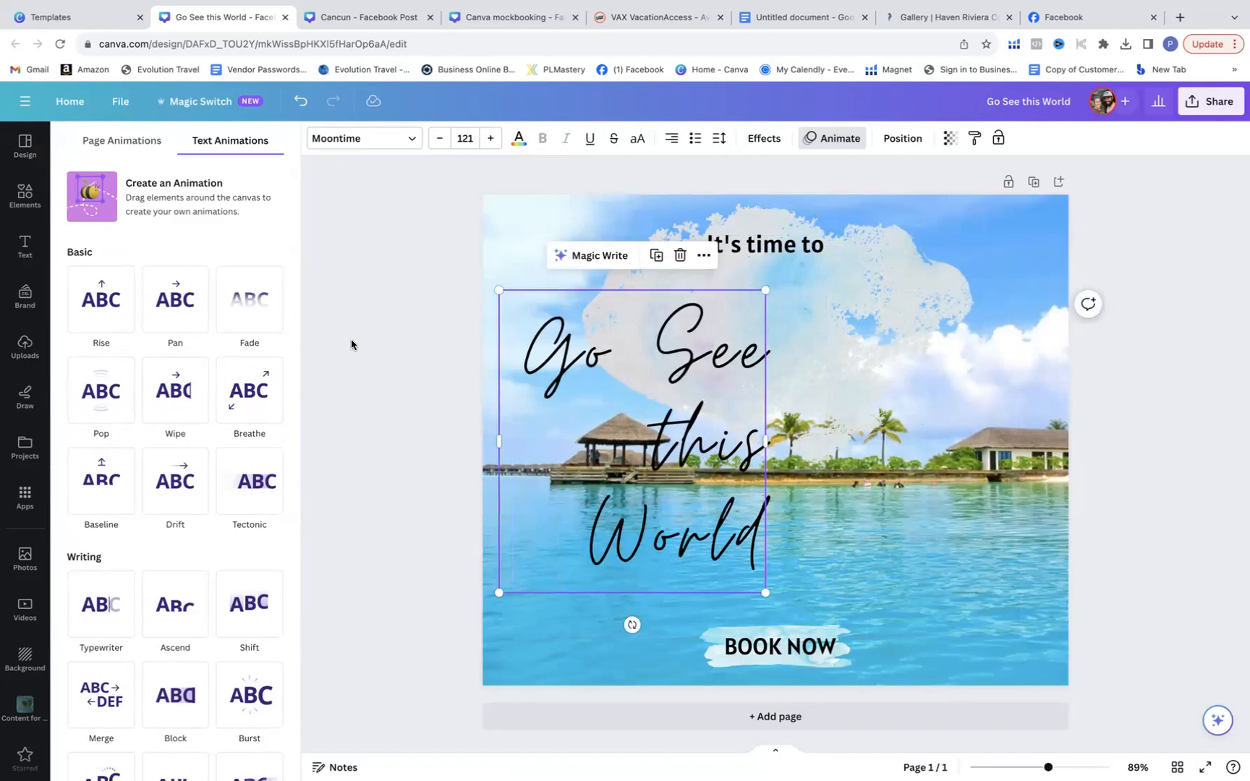
Step: Leave the design for the Canva home page and look through the recent designs
click(25, 144)
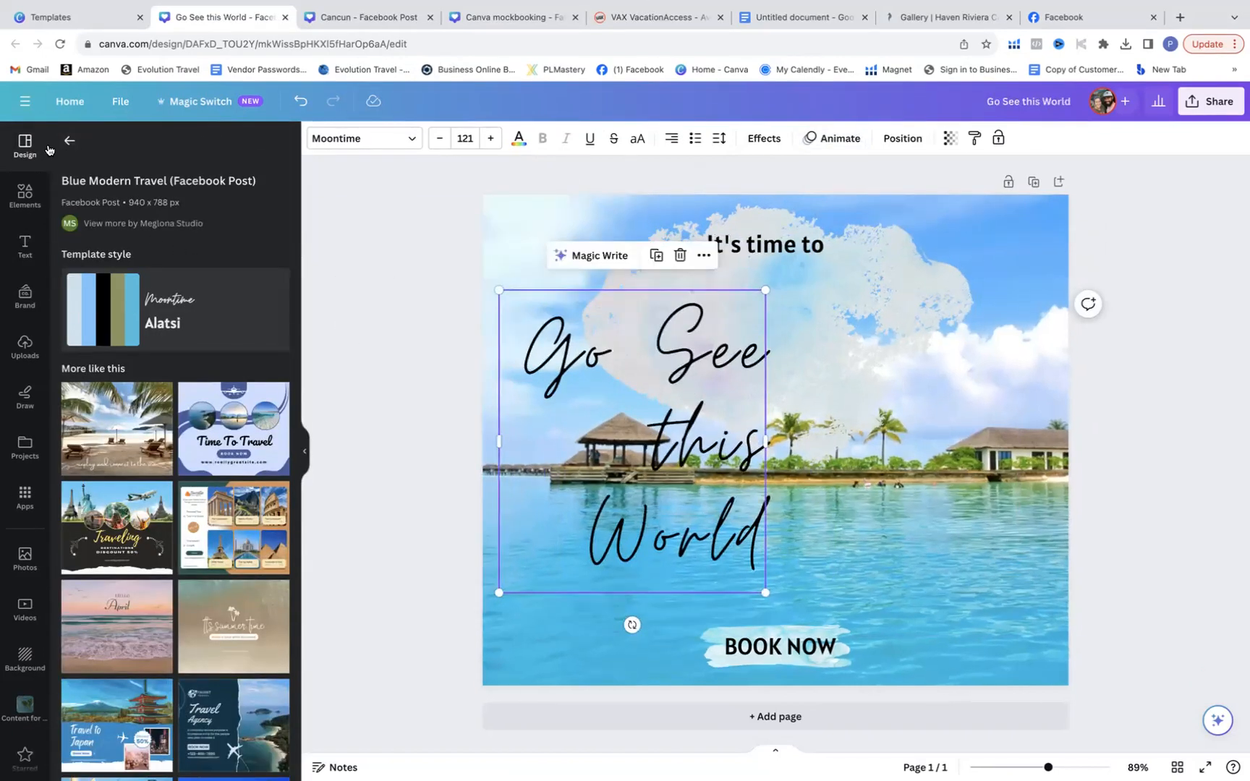
click(68, 144)
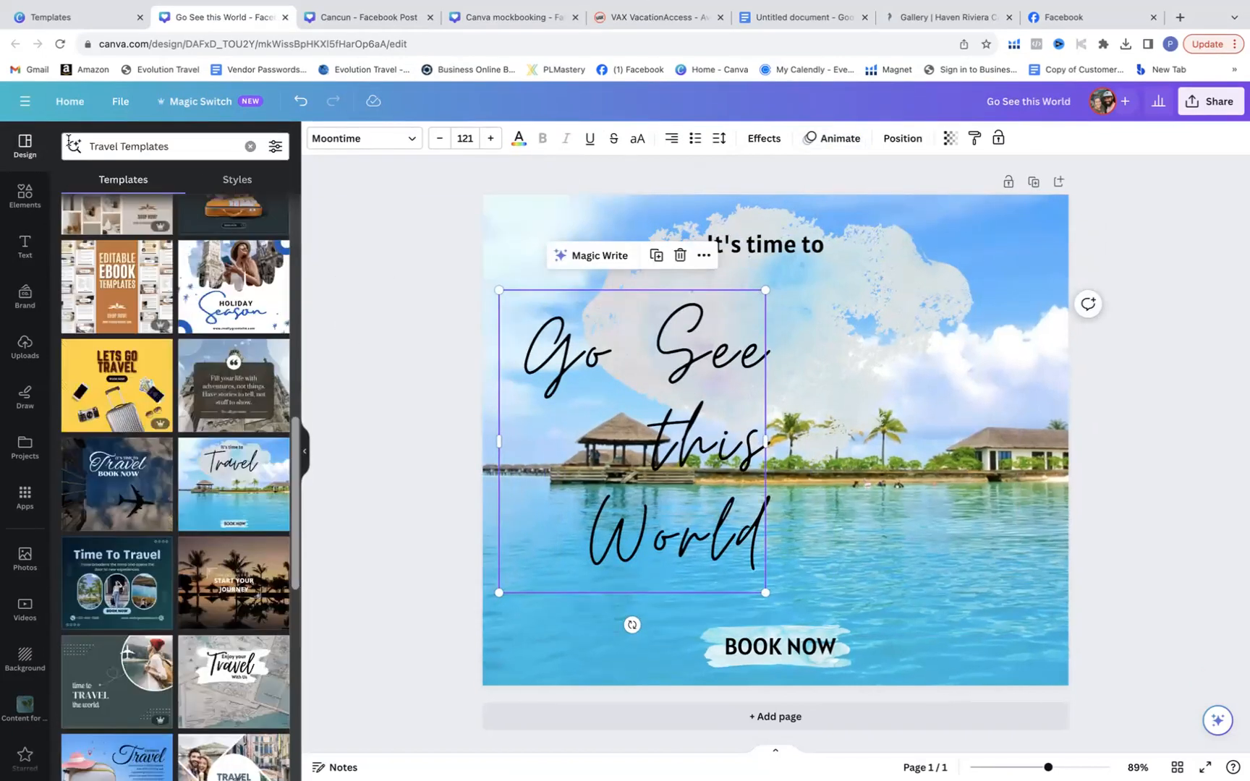
click(72, 103)
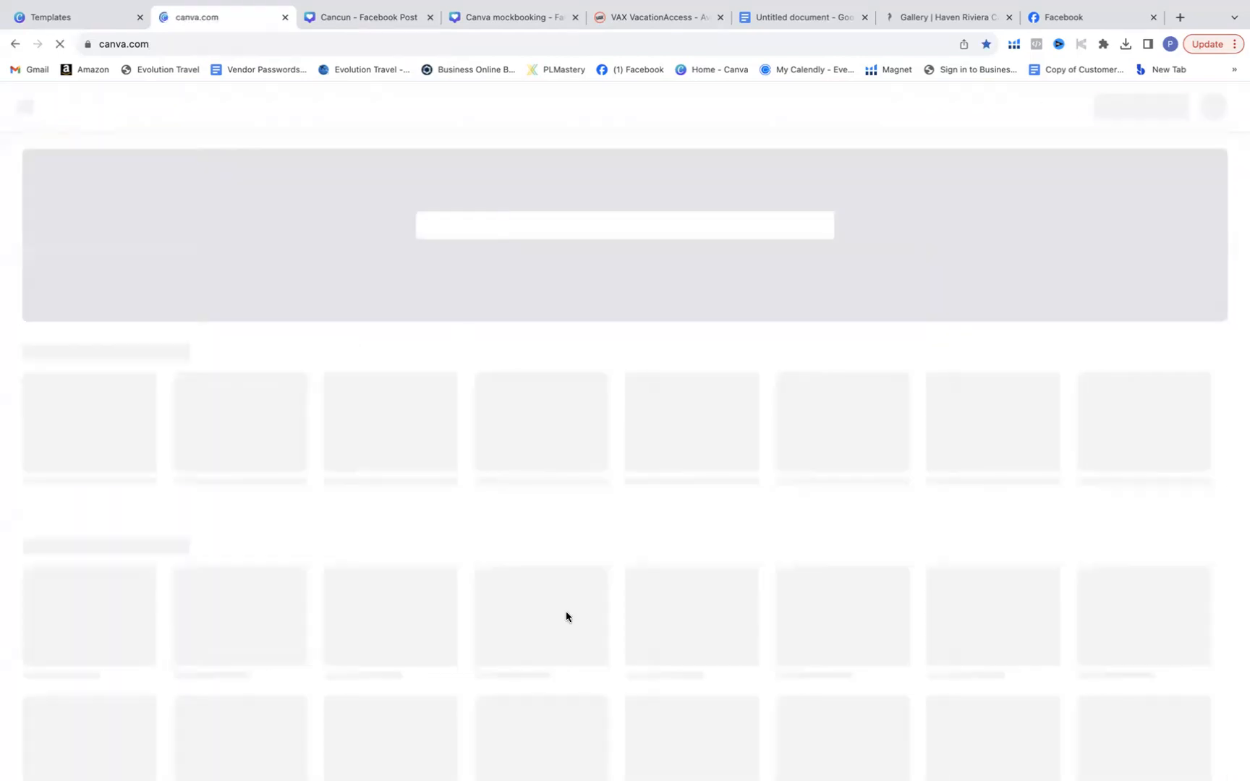
scroll(566, 611, down, 2)
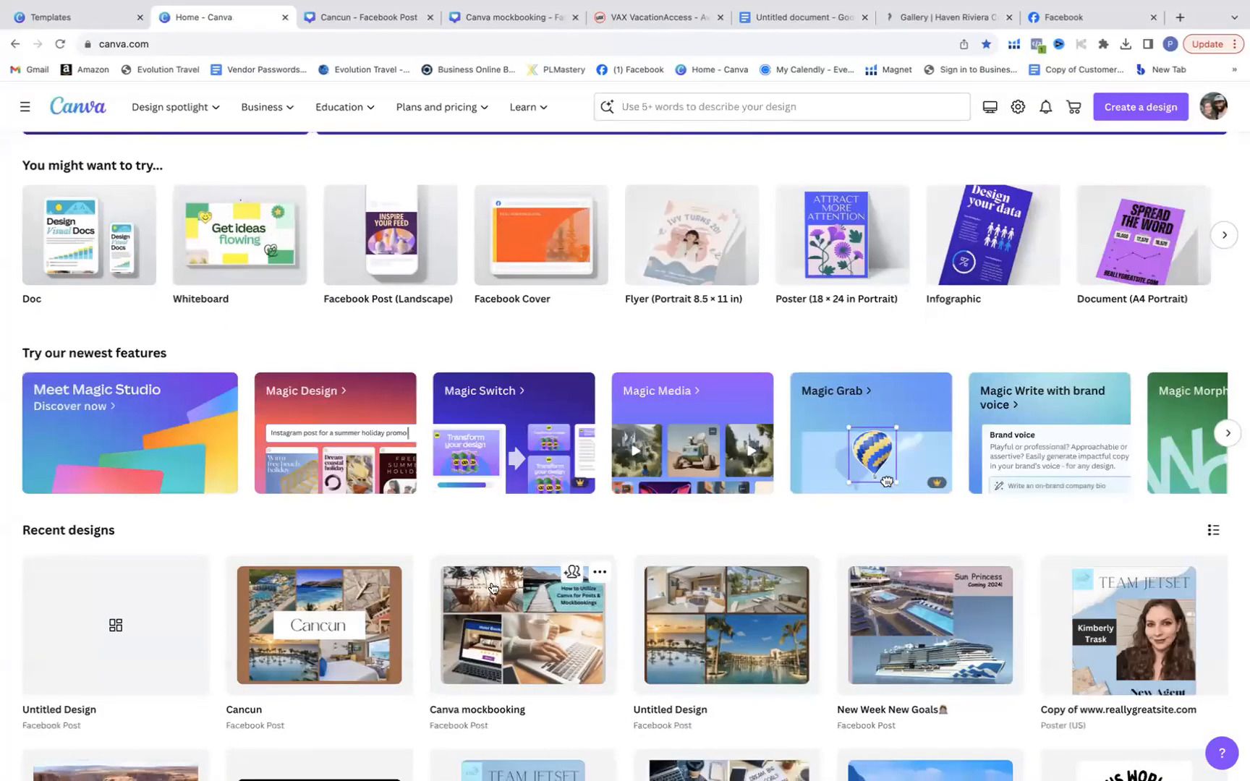
scroll(282, 614, down, 2)
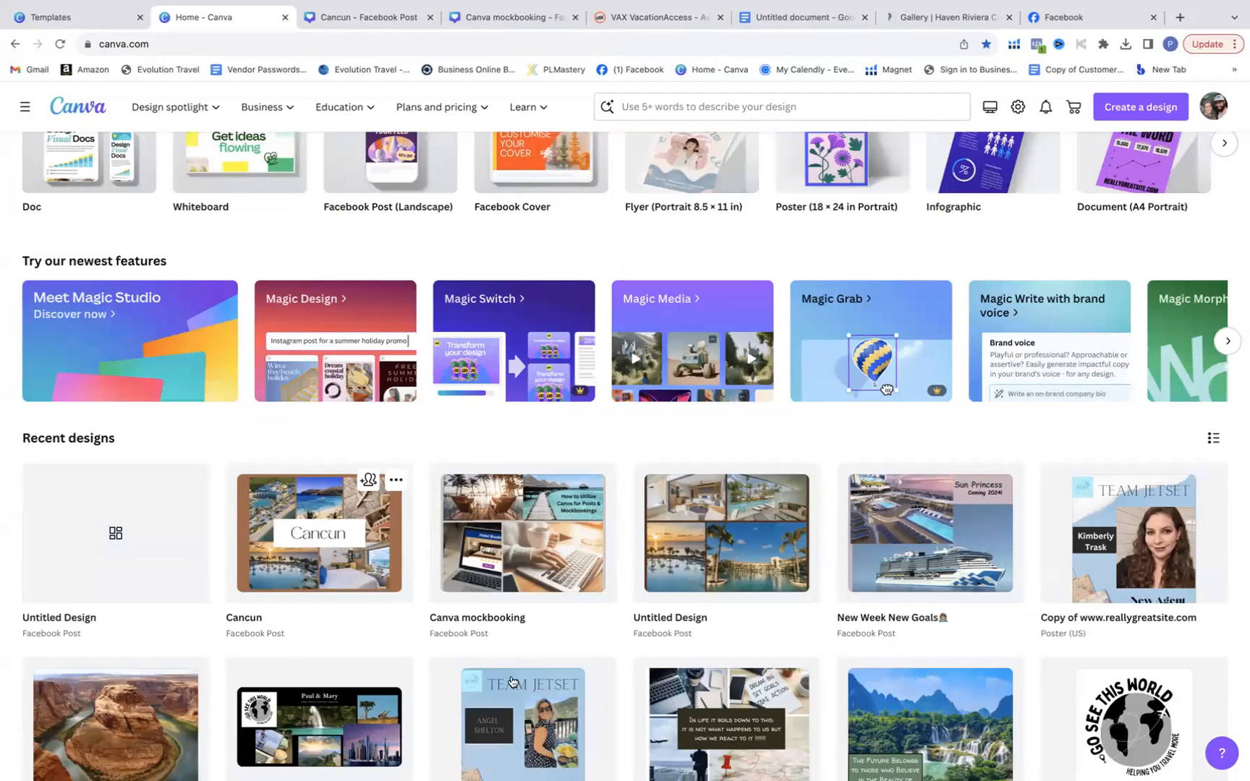
scroll(388, 583, down, 2)
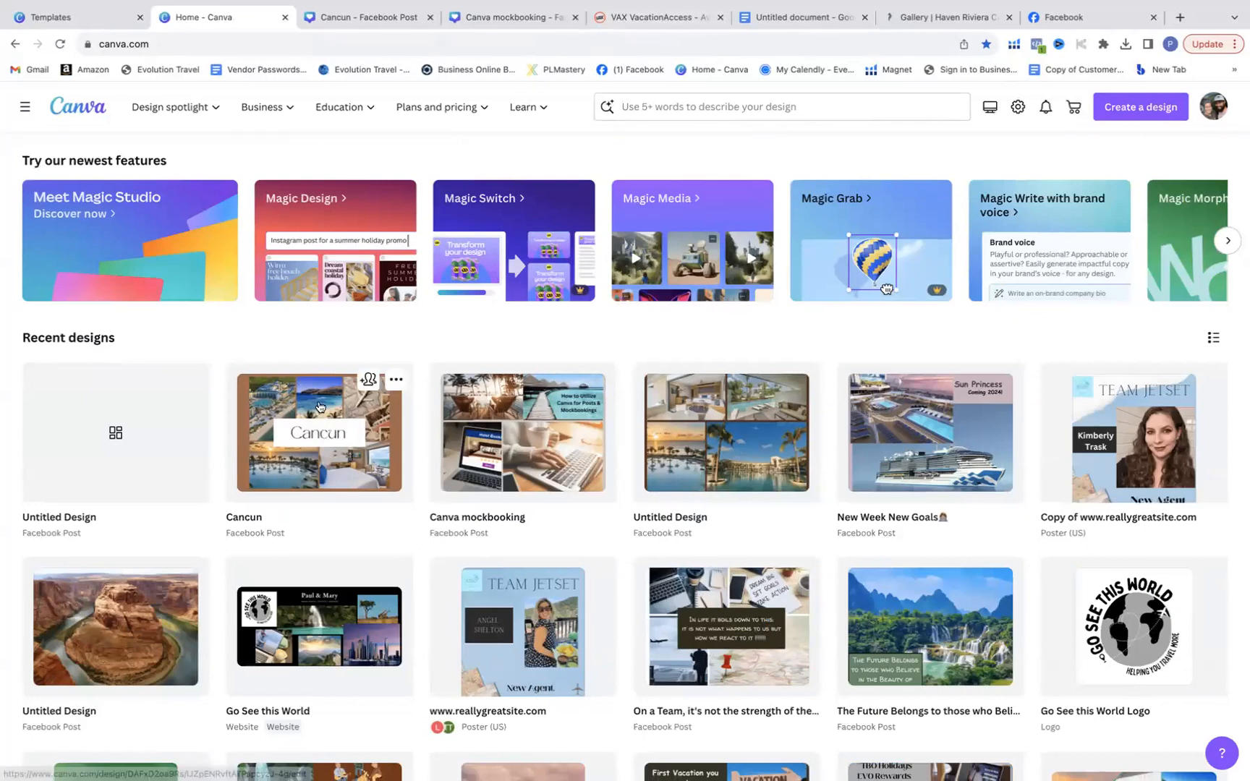
scroll(495, 563, down, 4)
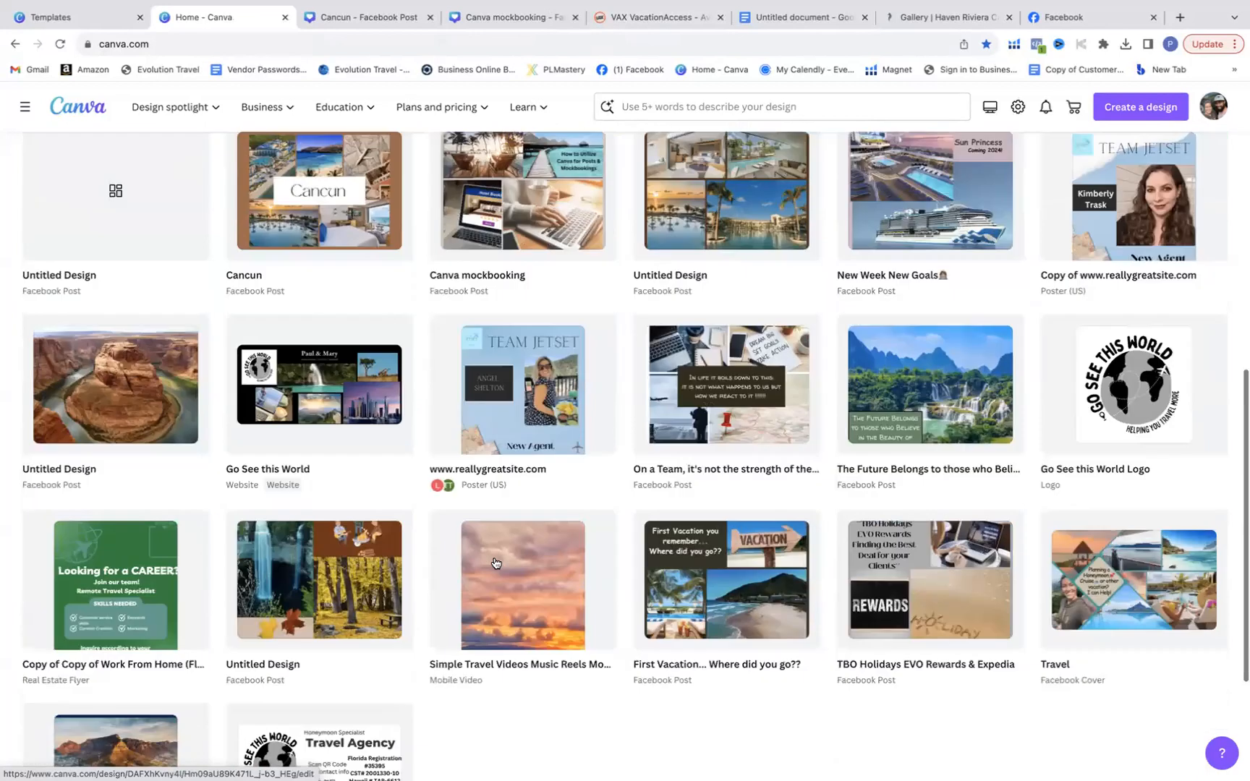
scroll(495, 562, down, 6)
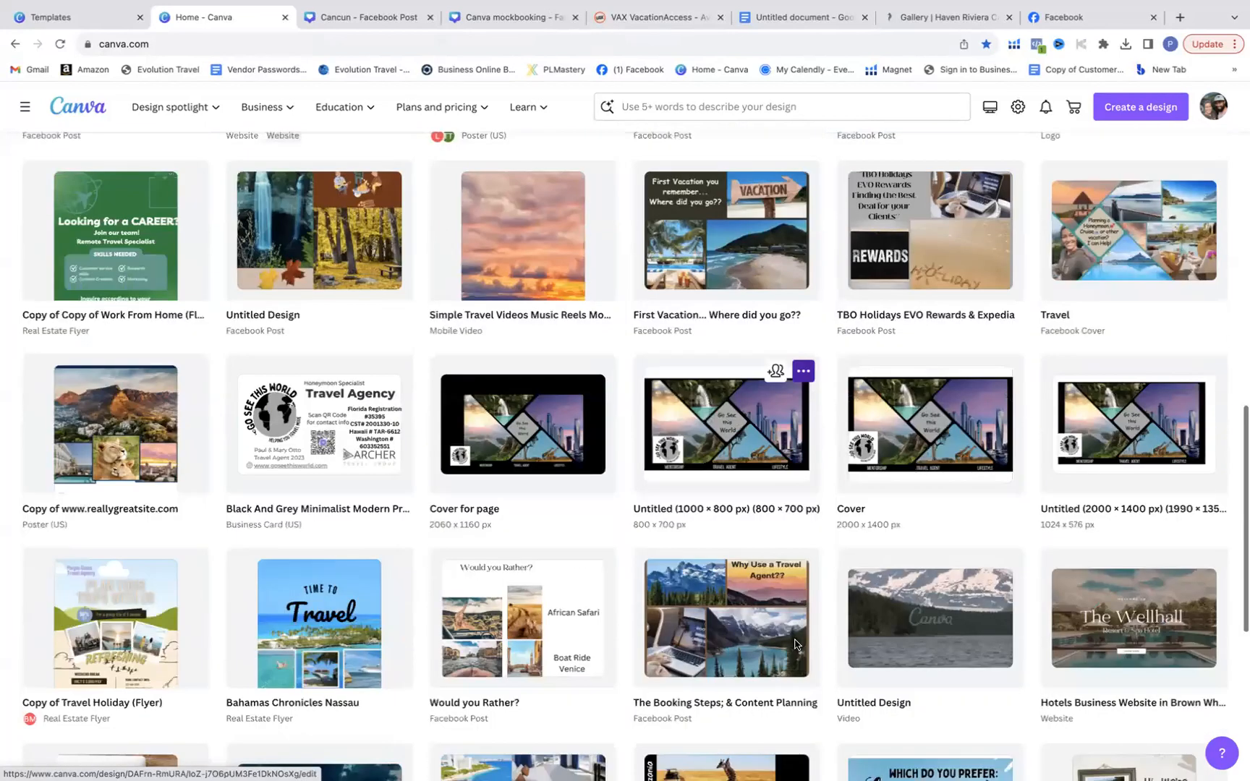
scroll(795, 645, up, 15)
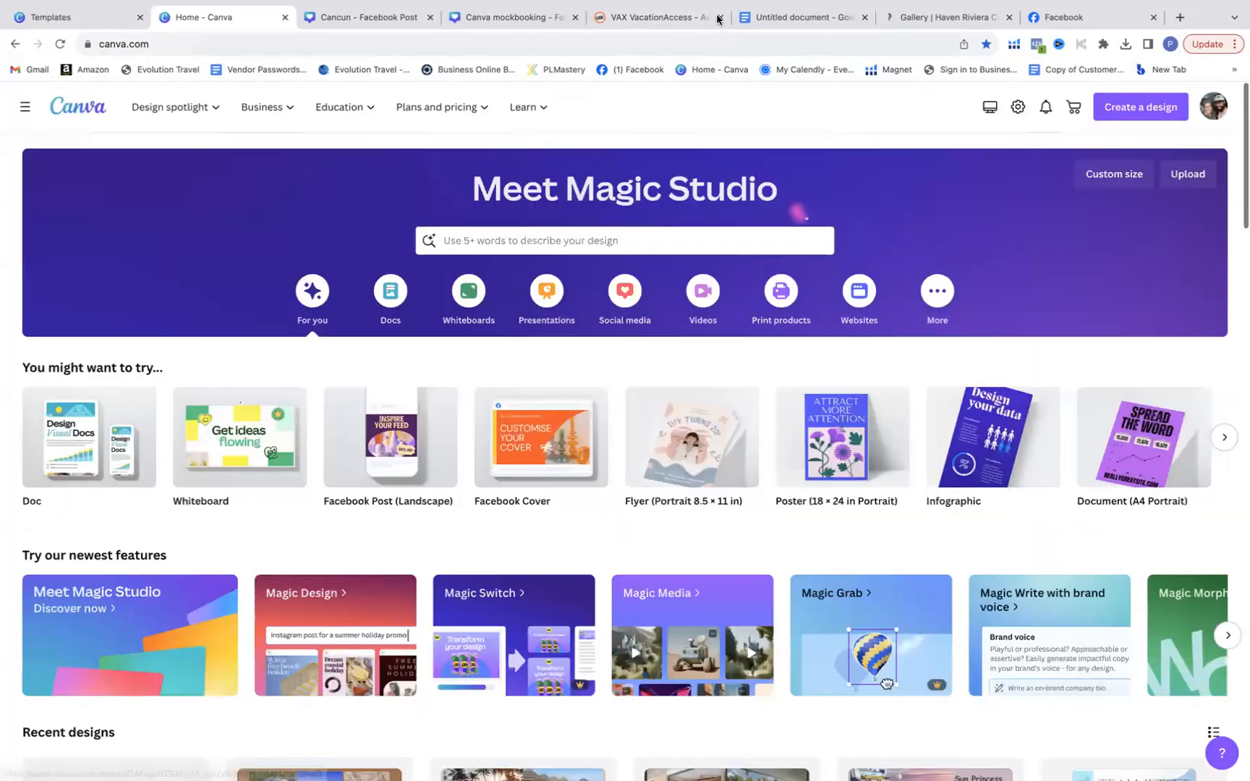